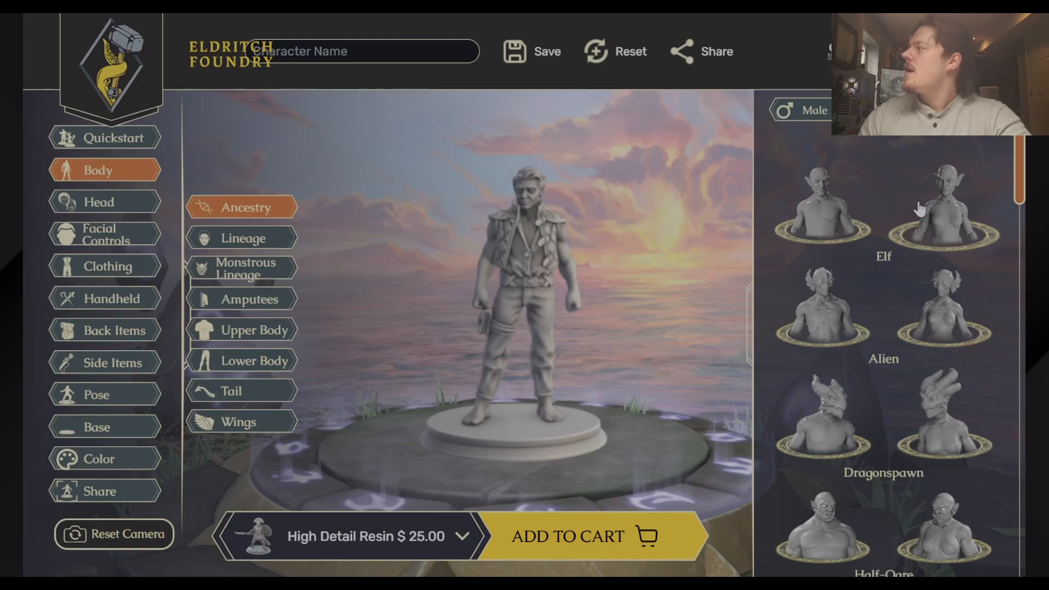
Set the character's ancestry to the female Halfling
{"action": "scroll", "coordinate": [925, 219], "scroll_direction": "down", "scroll_amount": 5}
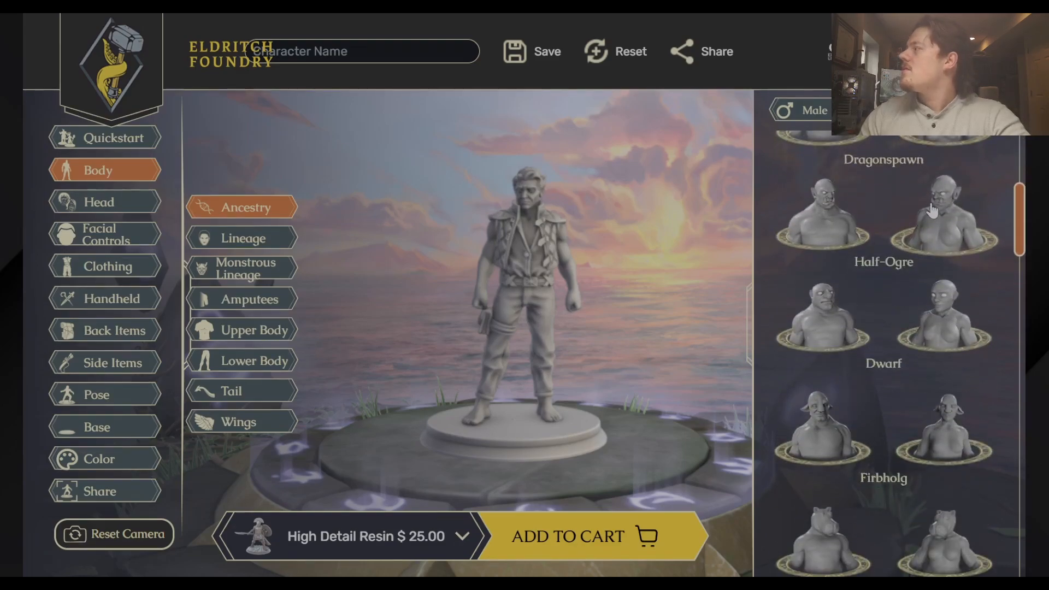
{"action": "scroll", "coordinate": [946, 323], "scroll_direction": "down", "scroll_amount": 5}
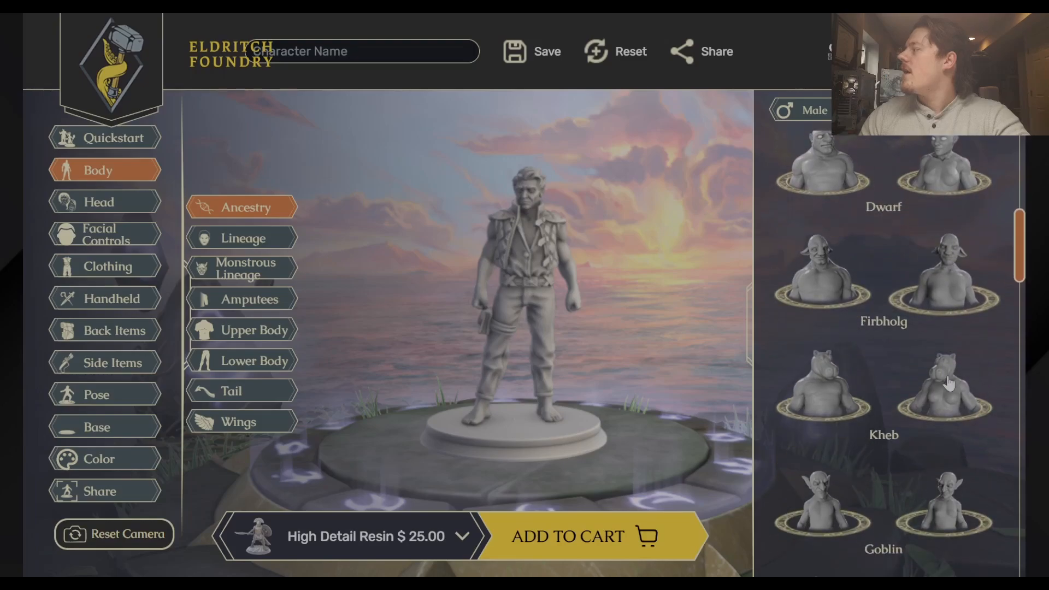
{"action": "scroll", "coordinate": [948, 432], "scroll_direction": "down", "scroll_amount": 5}
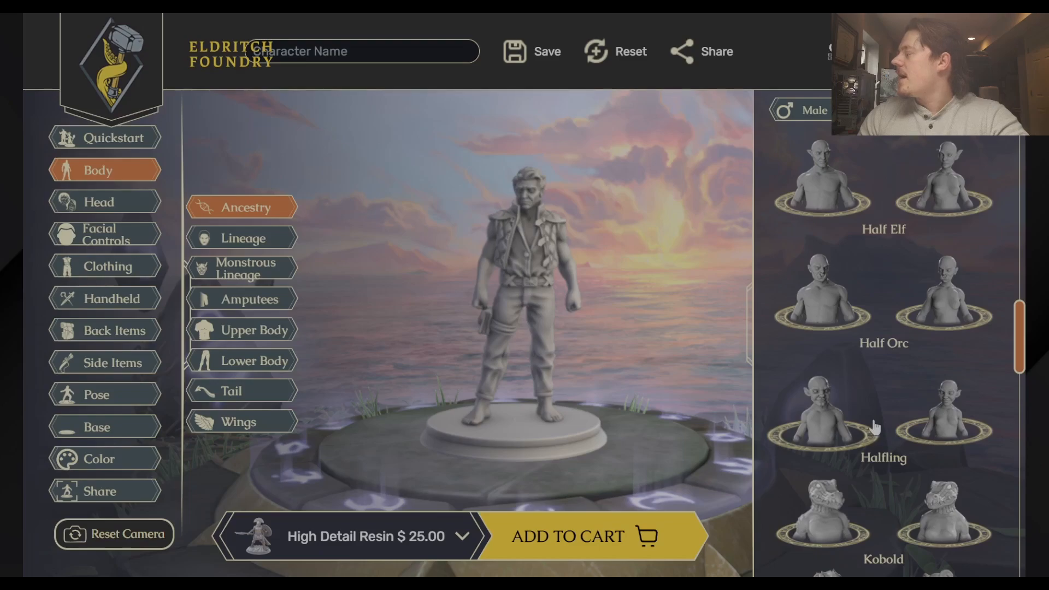
{"action": "left_click", "coordinate": [936, 412]}
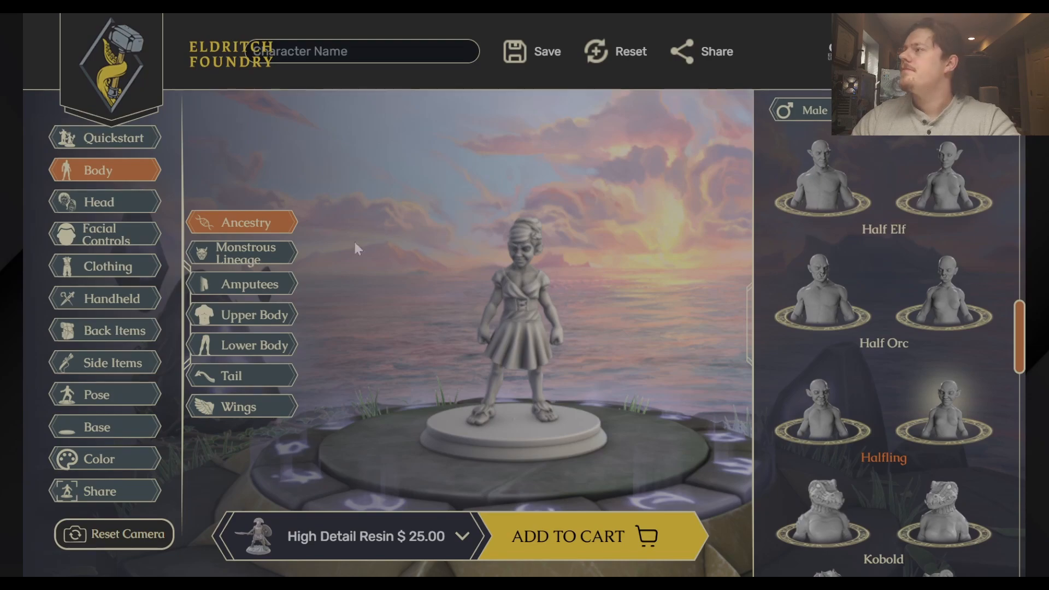
Show the height ruler and reduce the mass of both arms to the minimum
{"action": "left_click", "coordinate": [257, 292]}
{"action": "left_click", "coordinate": [253, 322]}
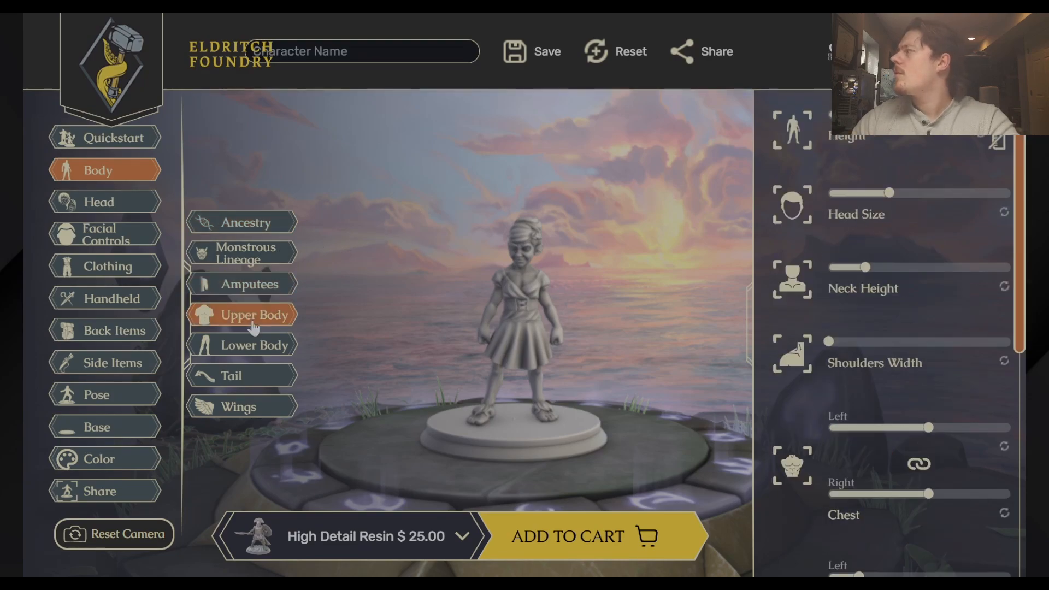
{"action": "left_click", "coordinate": [999, 143]}
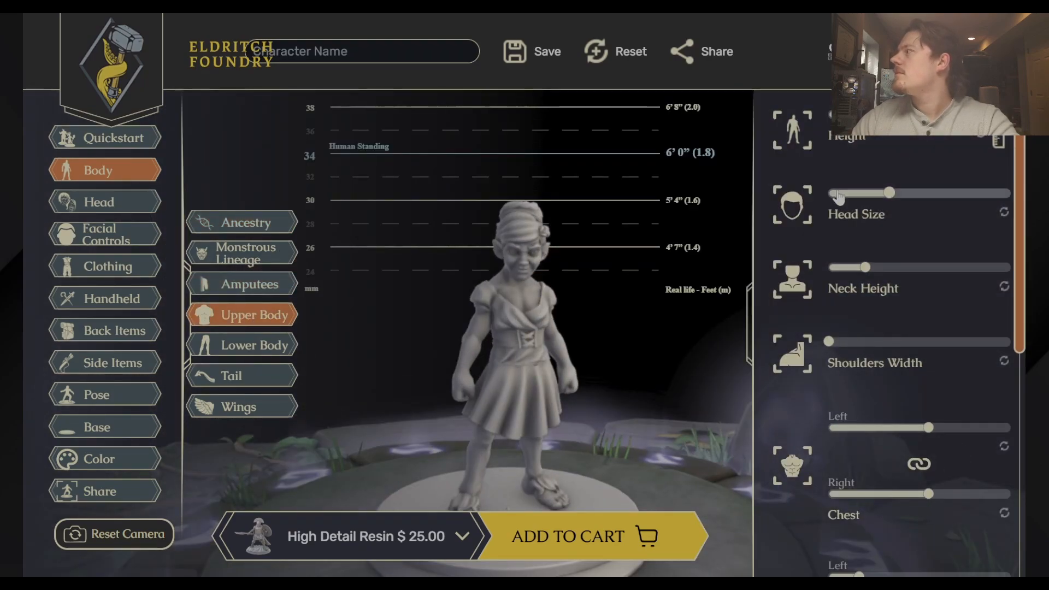
{"action": "scroll", "coordinate": [930, 257], "scroll_direction": "down", "scroll_amount": 4}
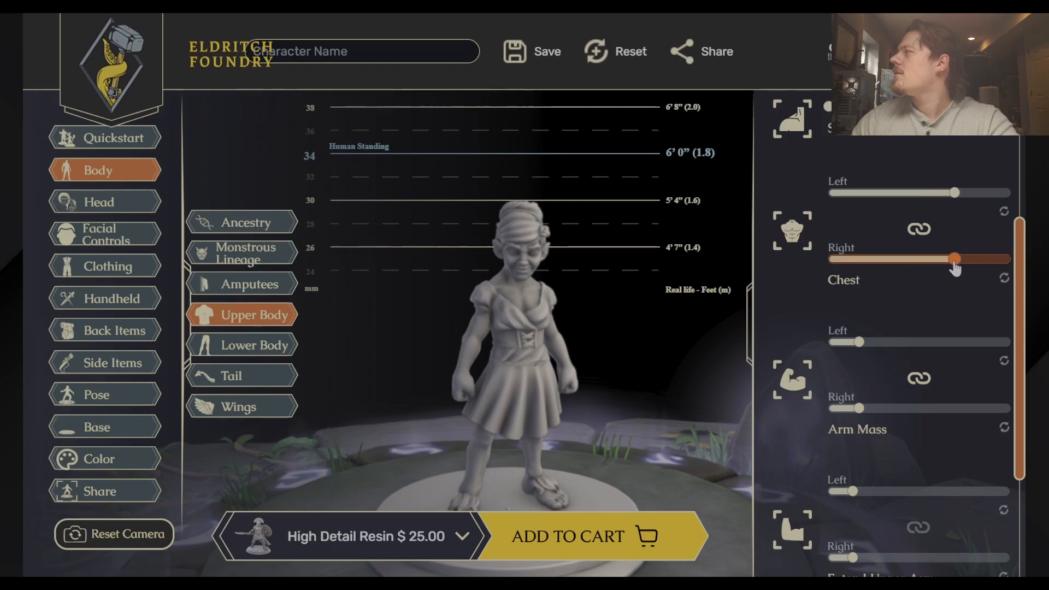
{"action": "left_click", "coordinate": [818, 341]}
{"action": "scroll", "coordinate": [850, 406], "scroll_direction": "down", "scroll_amount": 3}
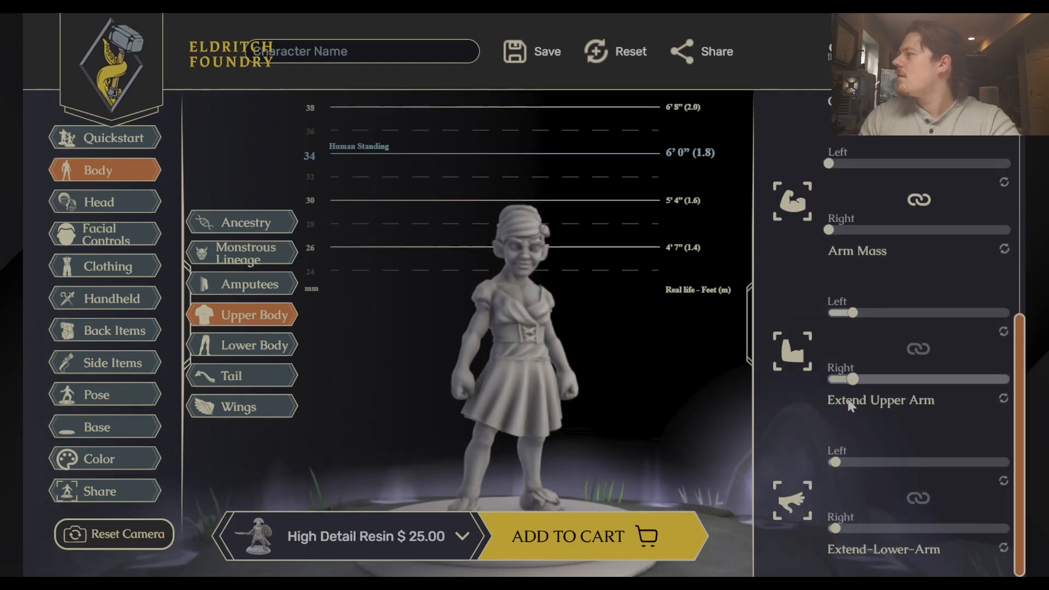
{"action": "left_click", "coordinate": [257, 356]}
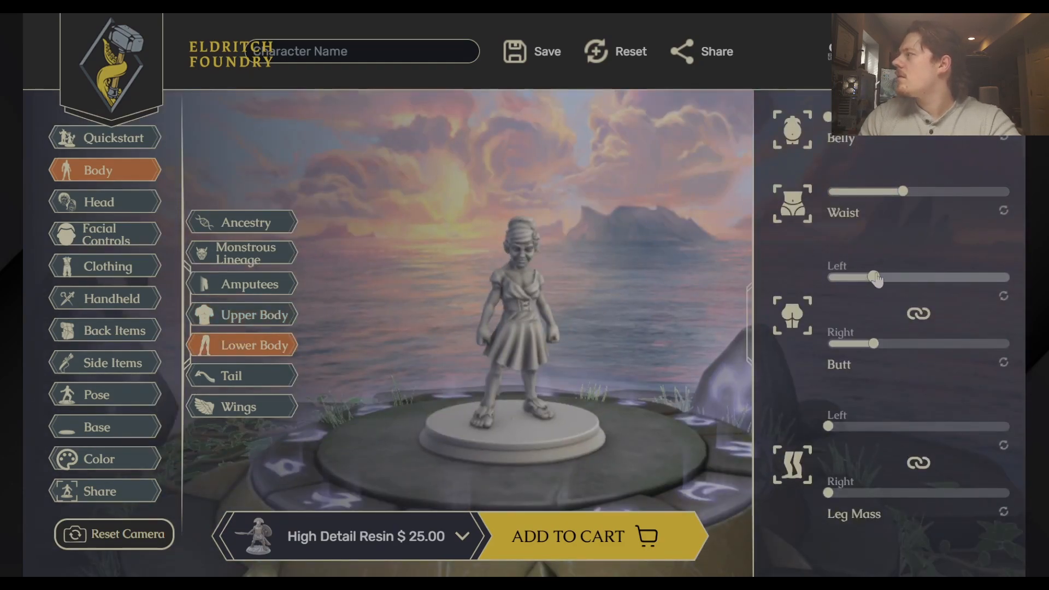
Browse the hairstyles and try a curly one on the halfling
{"action": "left_click", "coordinate": [104, 202]}
{"action": "left_click", "coordinate": [242, 268]}
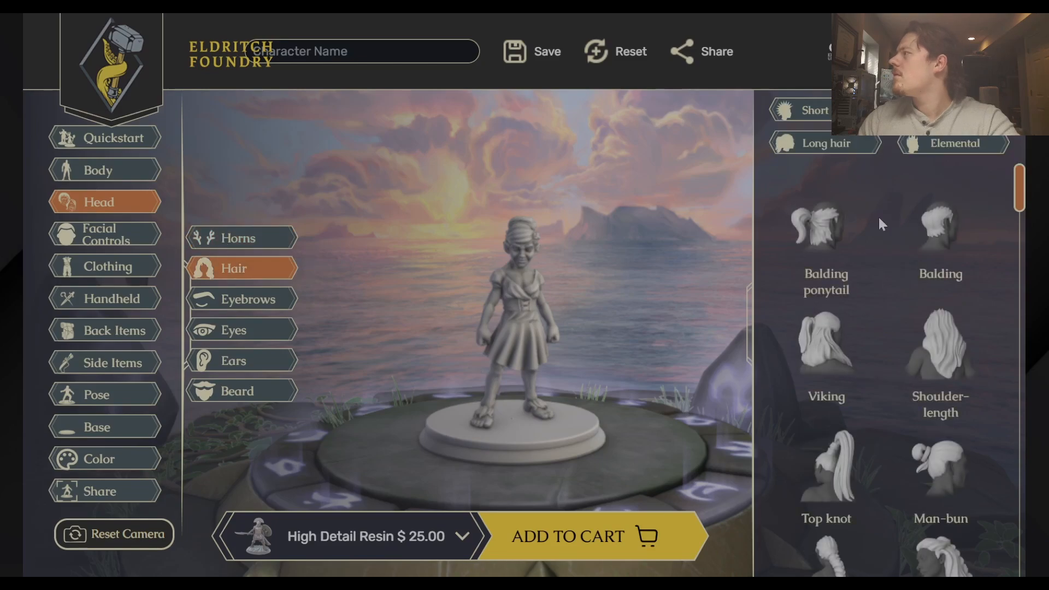
{"action": "scroll", "coordinate": [925, 206], "scroll_direction": "down", "scroll_amount": 5}
{"action": "left_click", "coordinate": [927, 203]}
{"action": "scroll", "coordinate": [894, 287], "scroll_direction": "down", "scroll_amount": 5}
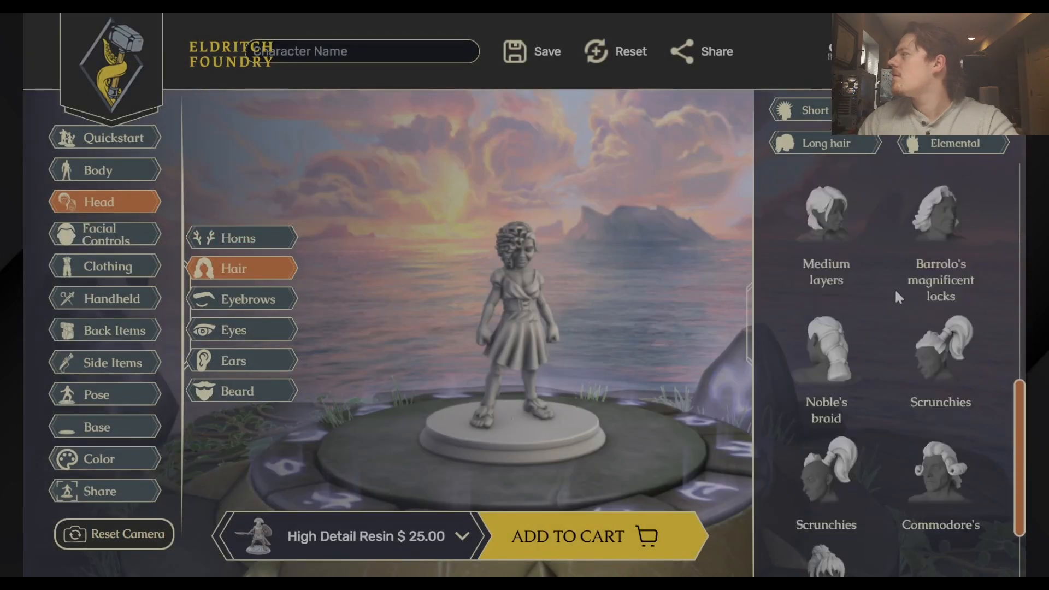
Try the Top knot bun and the Scrunchies pigtails on the halfling, checking them from different angles
{"action": "left_click", "coordinate": [826, 240]}
{"action": "left_click_drag", "start_coordinate": [661, 284], "coordinate": [735, 288]}
{"action": "scroll", "coordinate": [880, 346], "scroll_direction": "down", "scroll_amount": 3}
{"action": "left_click", "coordinate": [826, 477]}
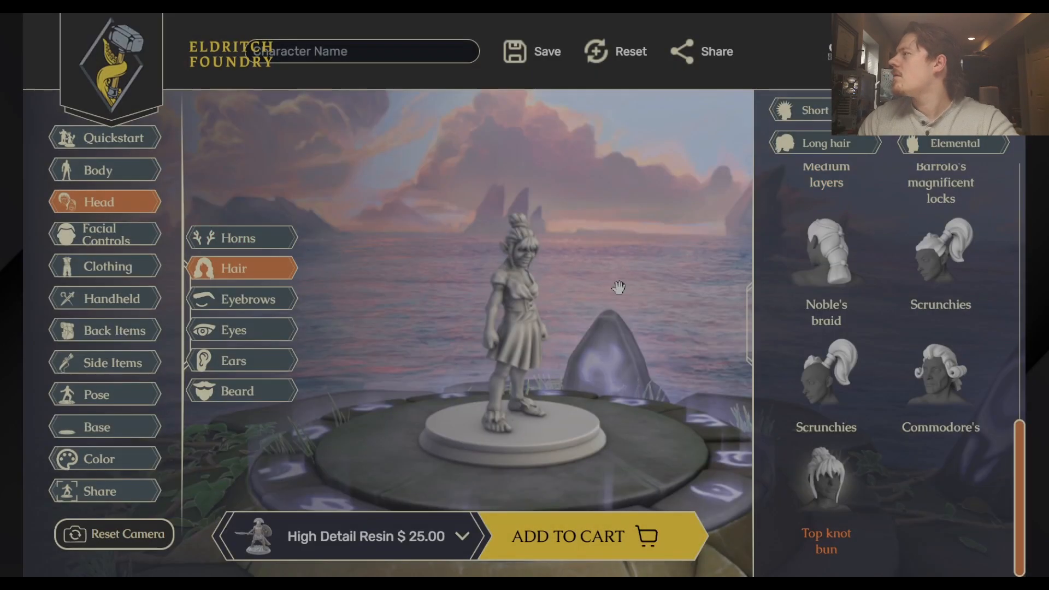
{"action": "left_click", "coordinate": [828, 373]}
{"action": "left_click_drag", "start_coordinate": [618, 285], "coordinate": [678, 266]}
Compare short hairstyles, including Messy top, and give the halfling the Parted hair
{"action": "left_click", "coordinate": [817, 148]}
{"action": "left_click", "coordinate": [810, 112]}
{"action": "scroll", "coordinate": [872, 300], "scroll_direction": "down", "scroll_amount": 6}
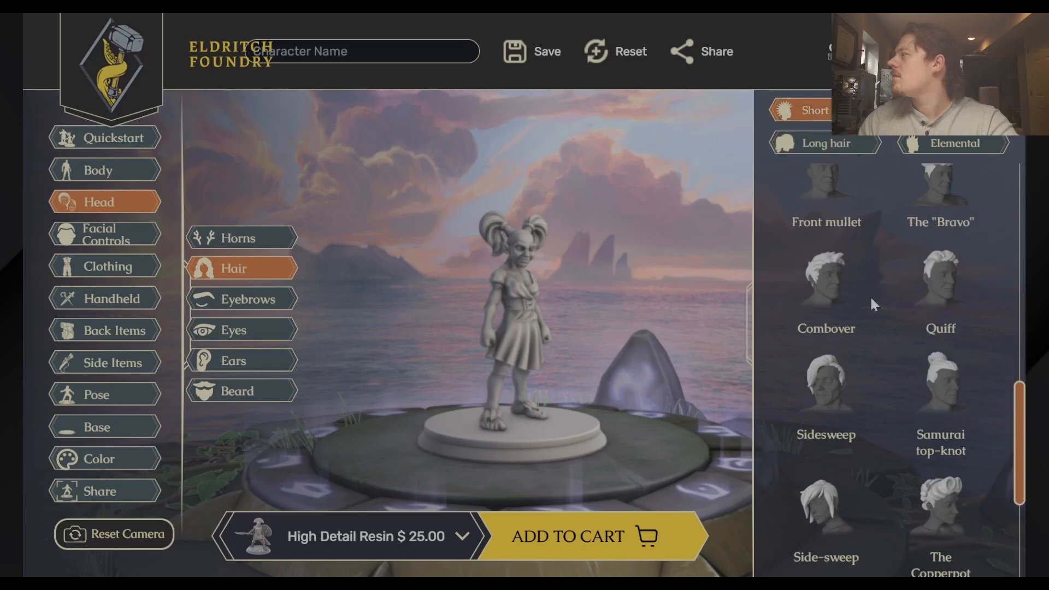
{"action": "scroll", "coordinate": [881, 335], "scroll_direction": "down", "scroll_amount": 1}
{"action": "left_click", "coordinate": [825, 273]}
{"action": "left_click", "coordinate": [827, 494]}
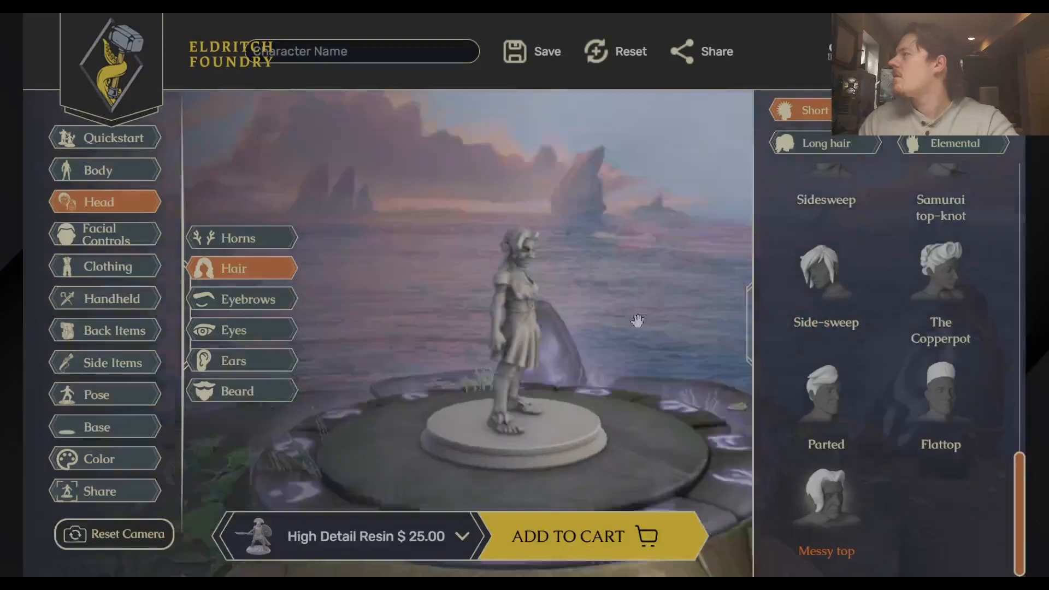
{"action": "left_click", "coordinate": [825, 392]}
Give the halfling the matching pair of eyebrows named Eyebrow
{"action": "left_click", "coordinate": [240, 299]}
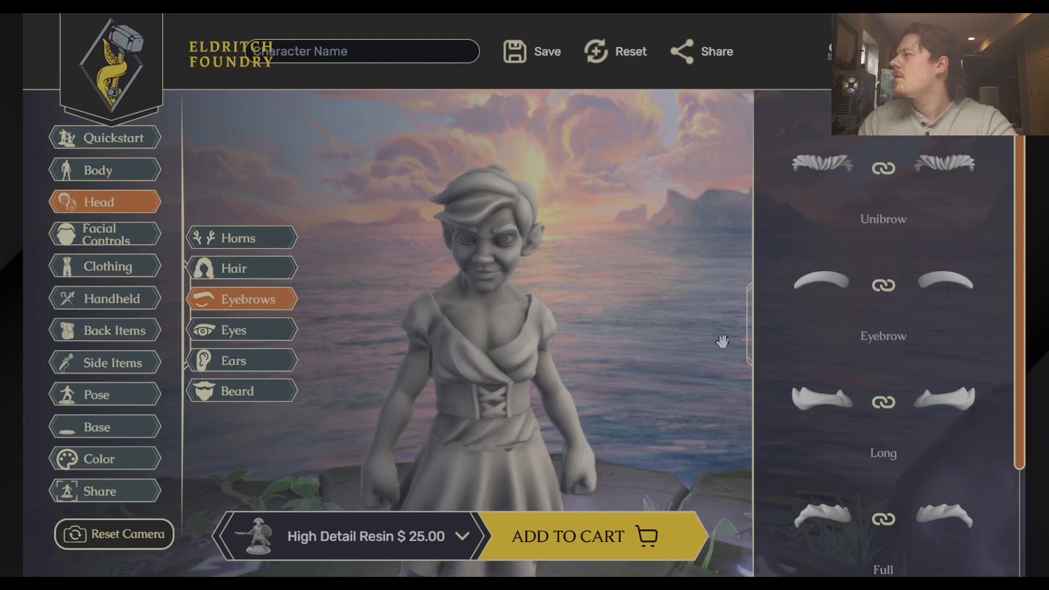
{"action": "left_click", "coordinate": [822, 282]}
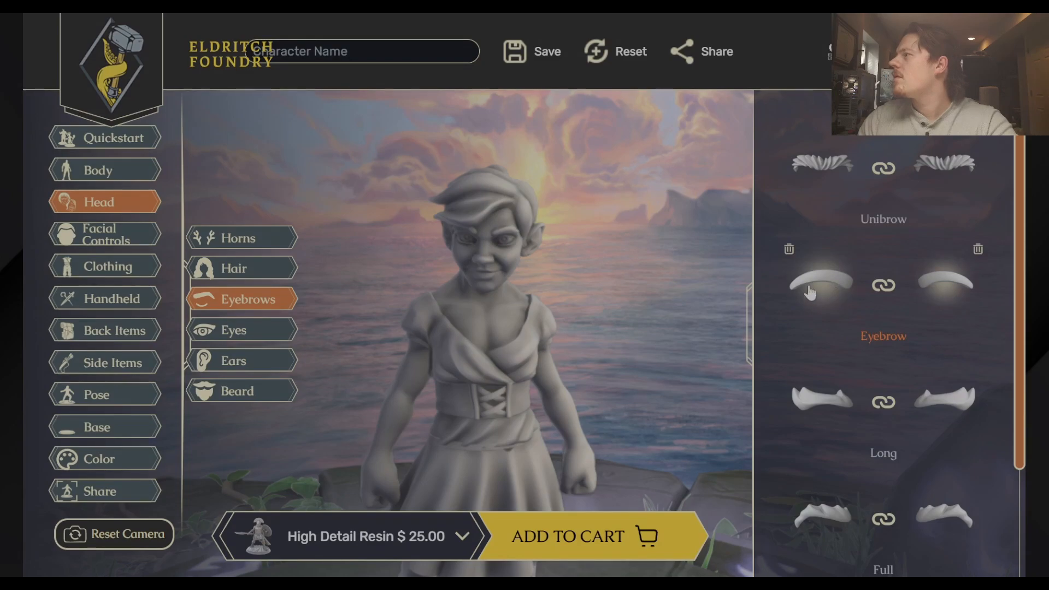
{"action": "left_click", "coordinate": [271, 364]}
Raise the Angry facial expression to about one third of its range
{"action": "left_click", "coordinate": [104, 234]}
{"action": "left_click_drag", "start_coordinate": [830, 192], "coordinate": [892, 209]}
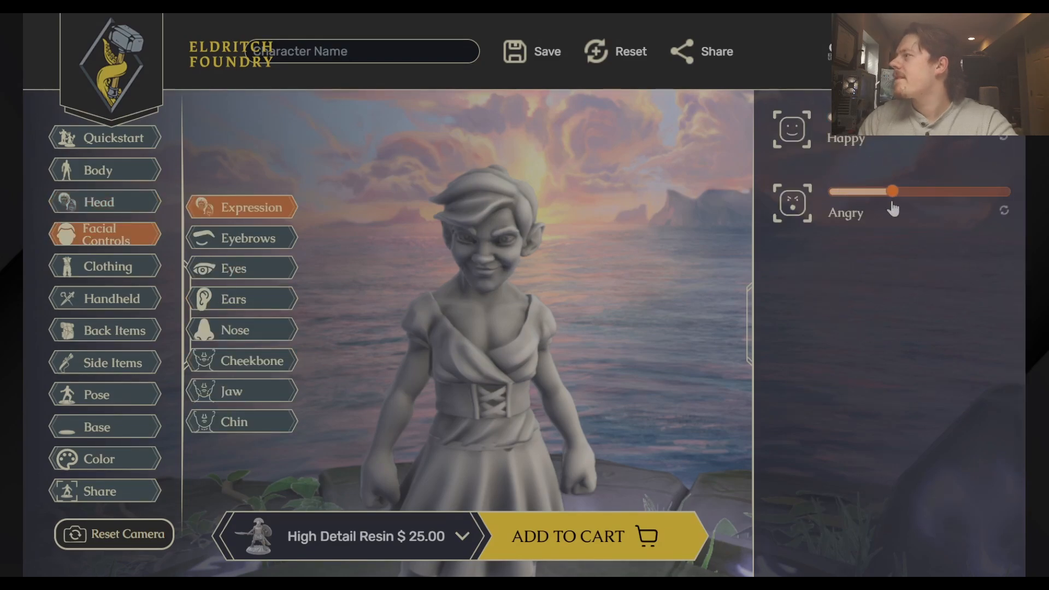
{"action": "left_click_drag", "start_coordinate": [680, 270], "coordinate": [716, 263]}
Dress the halfling in the long wrapped robe outfit with layered shoulder armor and a cape
{"action": "left_click", "coordinate": [107, 266]}
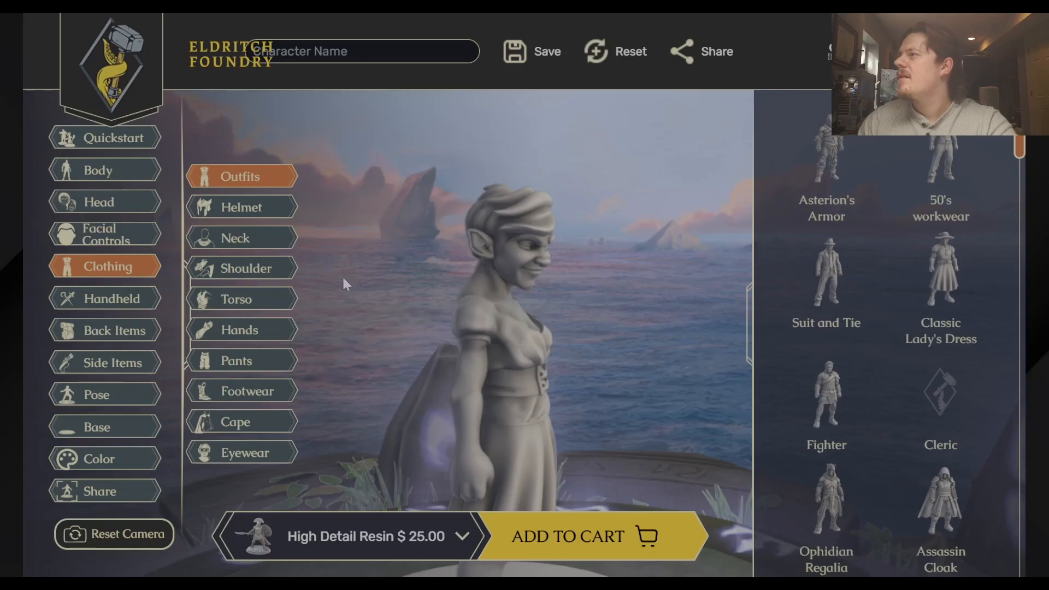
{"action": "scroll", "coordinate": [885, 328], "scroll_direction": "down", "scroll_amount": 5}
{"action": "left_click", "coordinate": [940, 273]}
{"action": "left_click_drag", "start_coordinate": [672, 380], "coordinate": [639, 384]}
Try the Torn hood and a couple of other hoods on the halfling, viewing them from the side
{"action": "left_click", "coordinate": [265, 208]}
{"action": "scroll", "coordinate": [834, 235], "scroll_direction": "down", "scroll_amount": 4}
{"action": "left_click", "coordinate": [834, 235]}
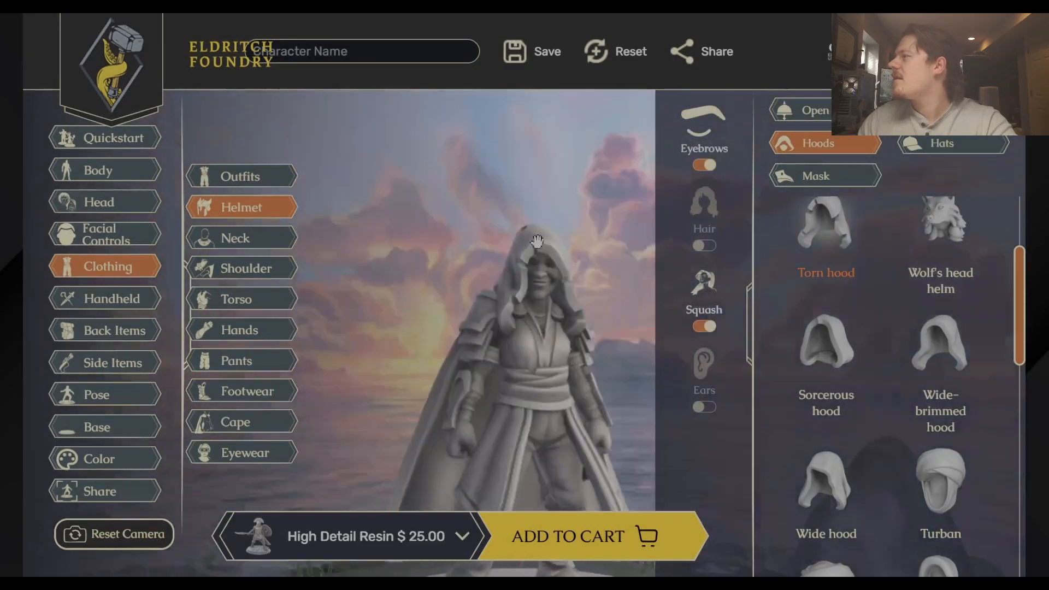
{"action": "left_click_drag", "start_coordinate": [537, 241], "coordinate": [760, 275]}
{"action": "scroll", "coordinate": [831, 306], "scroll_direction": "down", "scroll_amount": 3}
{"action": "left_click", "coordinate": [825, 246]}
{"action": "scroll", "coordinate": [929, 273], "scroll_direction": "down", "scroll_amount": 1}
{"action": "left_click", "coordinate": [938, 274]}
{"action": "scroll", "coordinate": [879, 363], "scroll_direction": "down", "scroll_amount": 4}
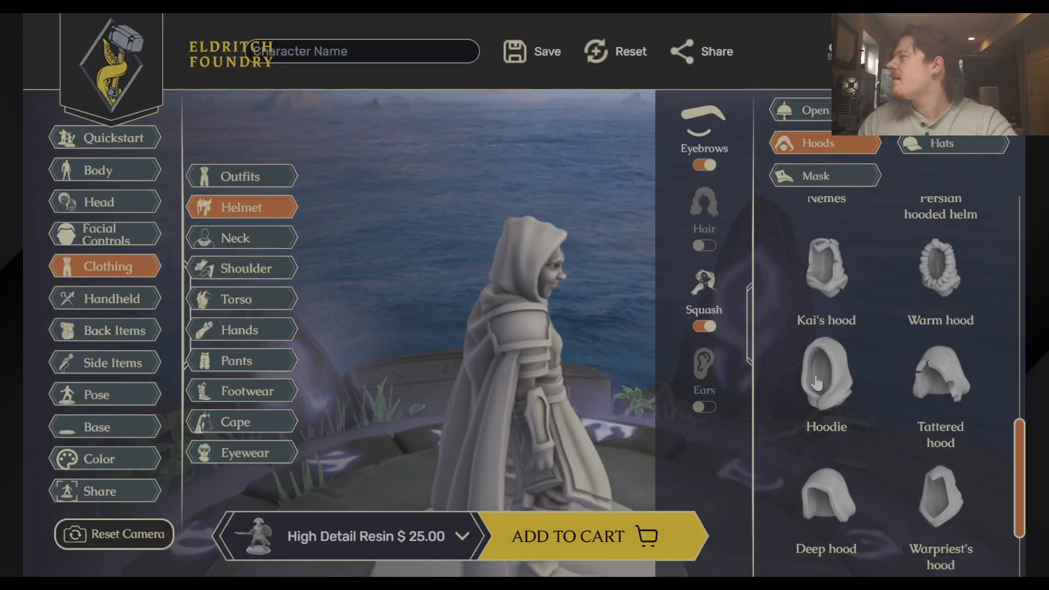
Try the Hoodie, Tattered hood and Deep hood on the halfling and compare their shapes
{"action": "left_click", "coordinate": [826, 374]}
{"action": "left_click_drag", "start_coordinate": [611, 335], "coordinate": [596, 341]}
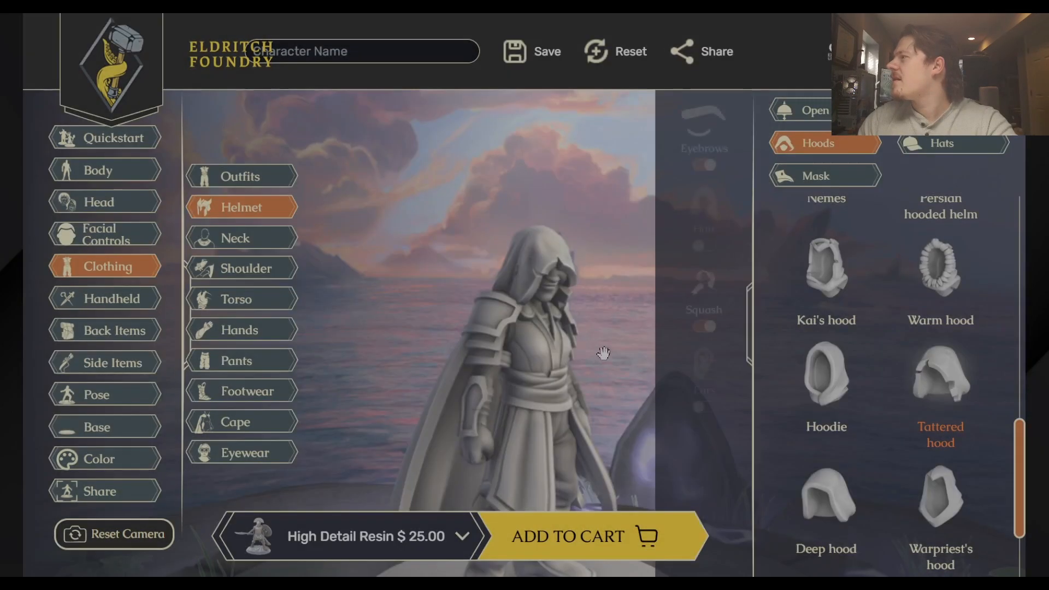
{"action": "left_click", "coordinate": [803, 495]}
{"action": "scroll", "coordinate": [872, 462], "scroll_direction": "down", "scroll_amount": 3}
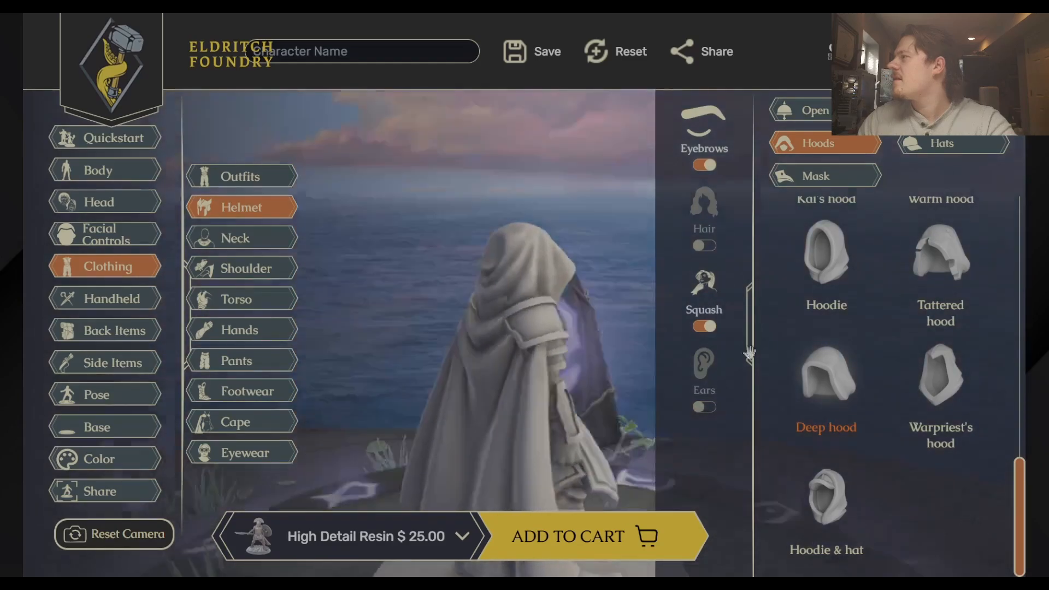
Try Kai's hood and the Sorcerous hood on the halfling
{"action": "scroll", "coordinate": [874, 480], "scroll_direction": "up", "scroll_amount": 10}
{"action": "scroll", "coordinate": [864, 480], "scroll_direction": "down", "scroll_amount": 2}
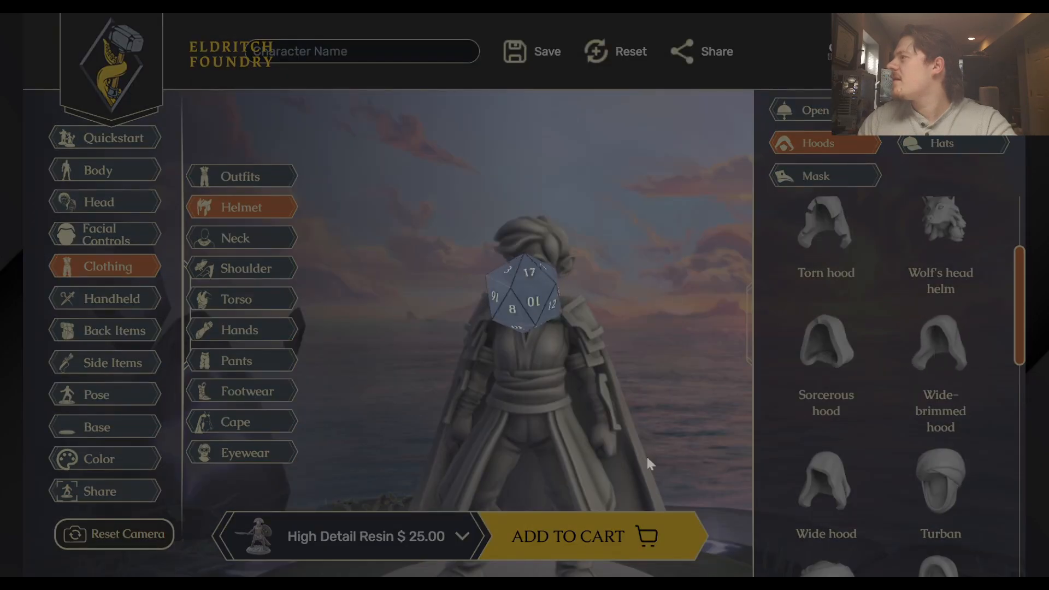
{"action": "scroll", "coordinate": [817, 380], "scroll_direction": "up", "scroll_amount": 2}
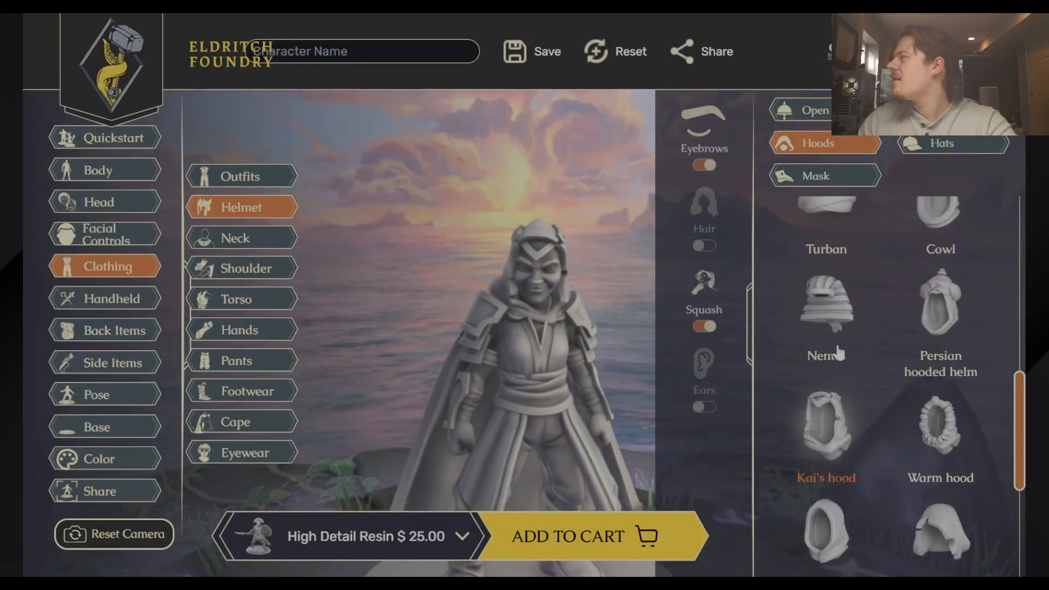
{"action": "scroll", "coordinate": [811, 479], "scroll_direction": "up", "scroll_amount": 5}
{"action": "left_click", "coordinate": [811, 479]}
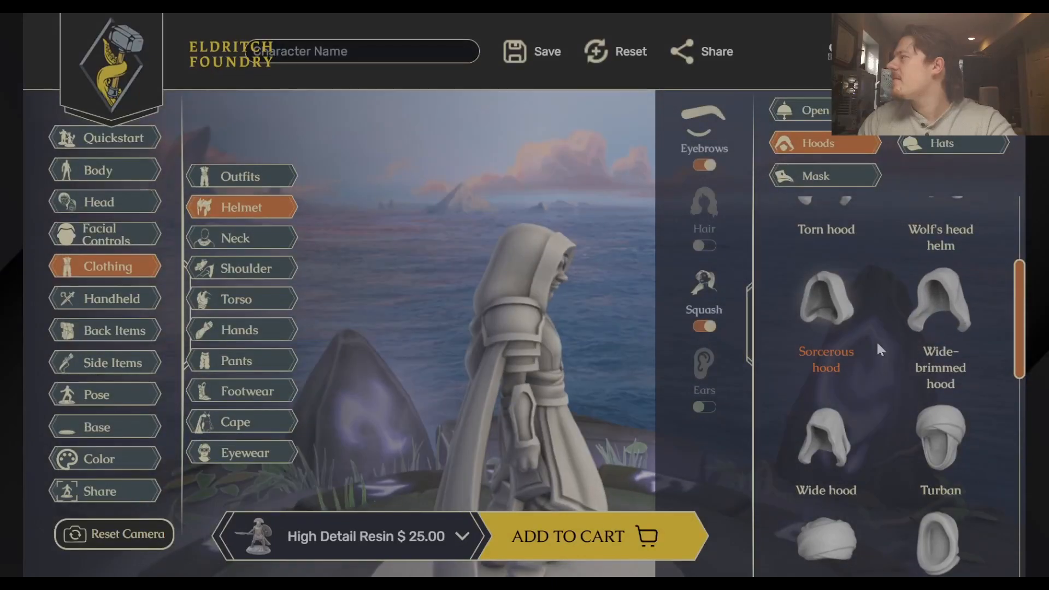
Set the halfling's headwear to the Tattered hood
{"action": "scroll", "coordinate": [876, 340], "scroll_direction": "up", "scroll_amount": 1}
{"action": "left_click", "coordinate": [869, 345]}
{"action": "scroll", "coordinate": [868, 350], "scroll_direction": "down", "scroll_amount": 3}
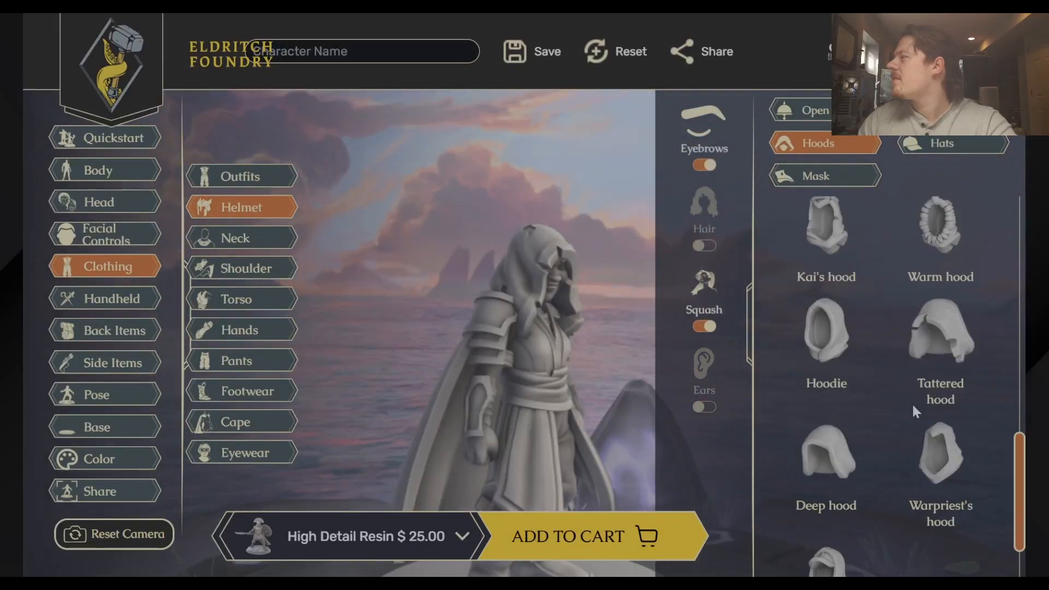
{"action": "left_click", "coordinate": [929, 377]}
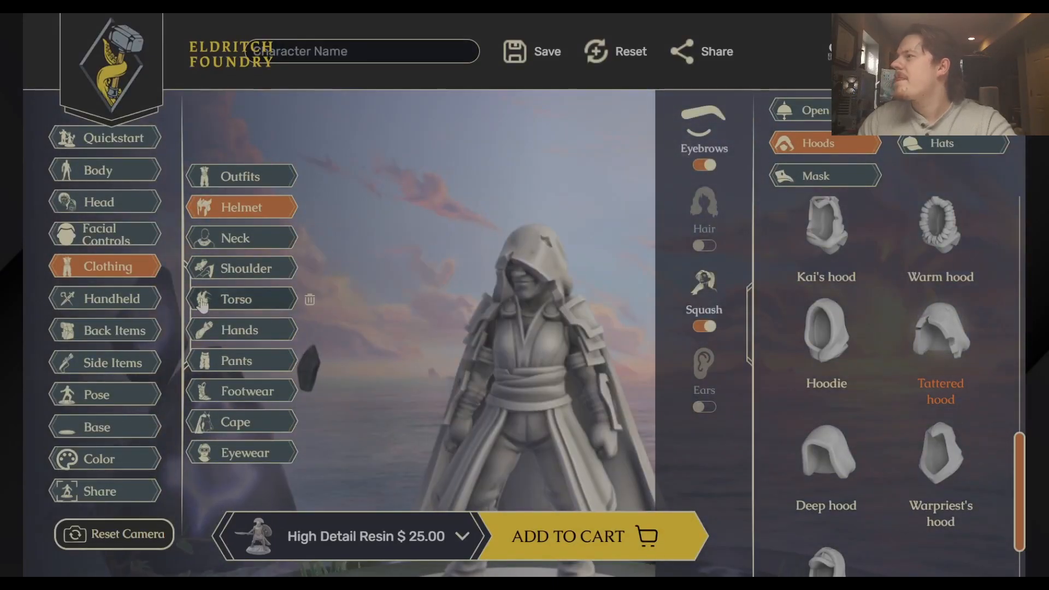
Equip both shoulders with the Leather pauldron
{"action": "left_click", "coordinate": [236, 238]}
{"action": "left_click", "coordinate": [246, 268]}
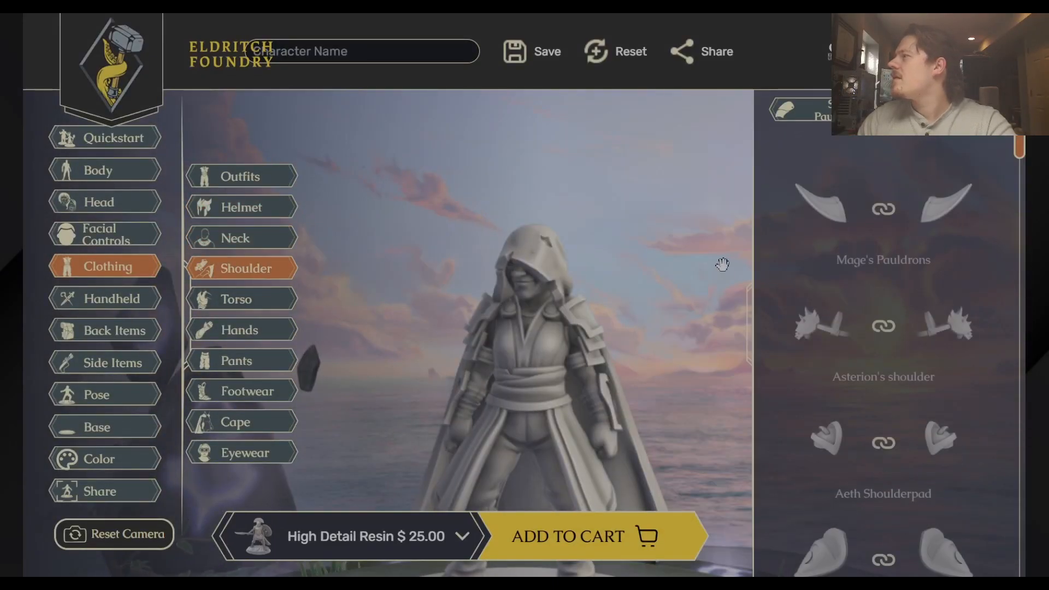
{"action": "scroll", "coordinate": [892, 220], "scroll_direction": "down", "scroll_amount": 10}
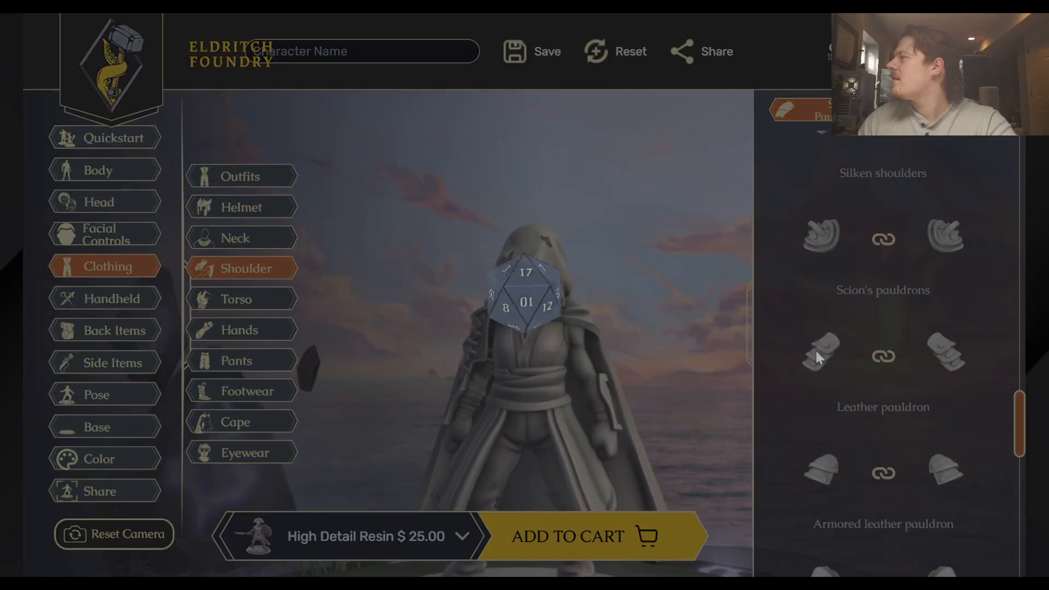
{"action": "left_click", "coordinate": [820, 350]}
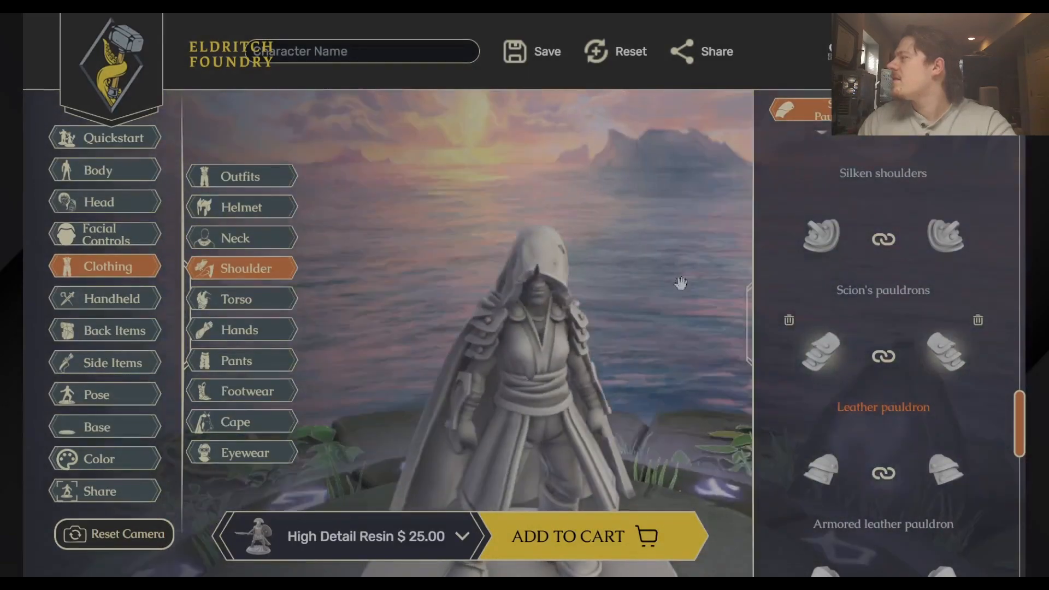
Replace the robe top with a long-sleeved, strapped leather chestpiece from the torso clothing
{"action": "scroll", "coordinate": [784, 307], "scroll_direction": "down", "scroll_amount": 3}
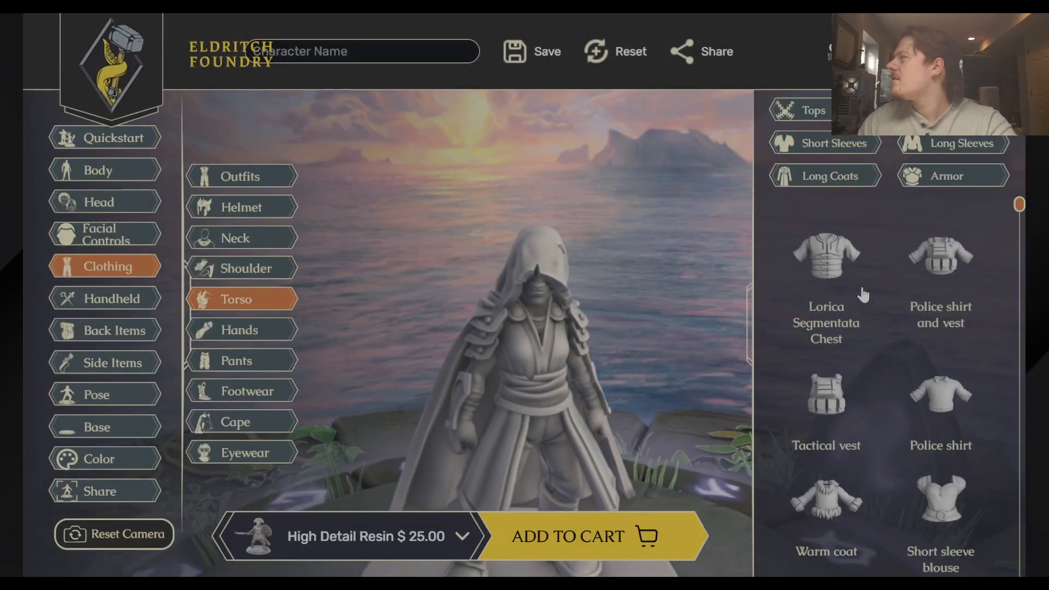
{"action": "left_click", "coordinate": [953, 176]}
{"action": "scroll", "coordinate": [891, 356], "scroll_direction": "down", "scroll_amount": 10}
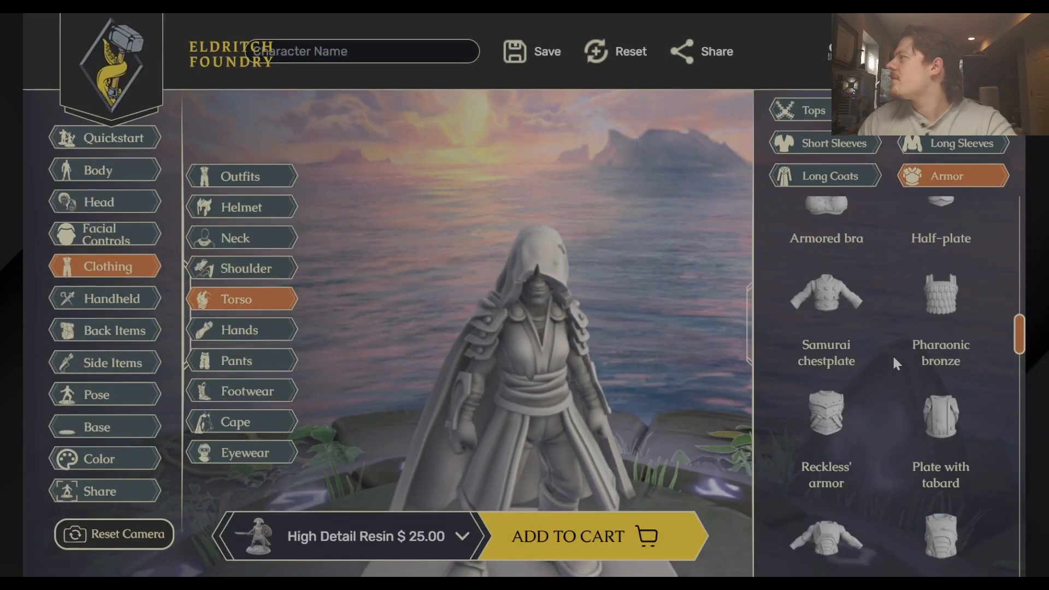
{"action": "scroll", "coordinate": [892, 357], "scroll_direction": "down", "scroll_amount": 8}
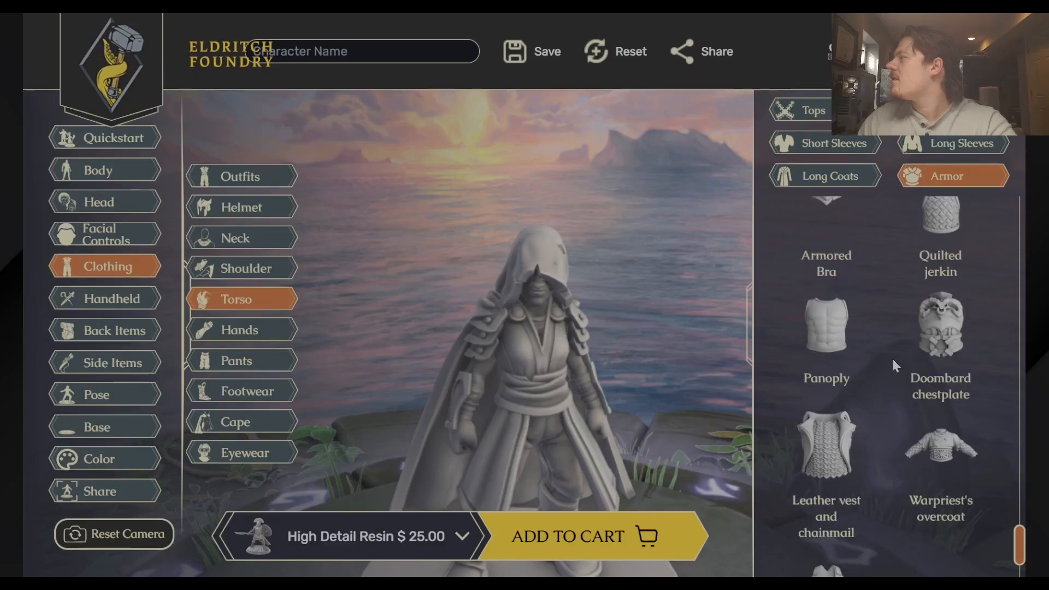
{"action": "left_click", "coordinate": [953, 143]}
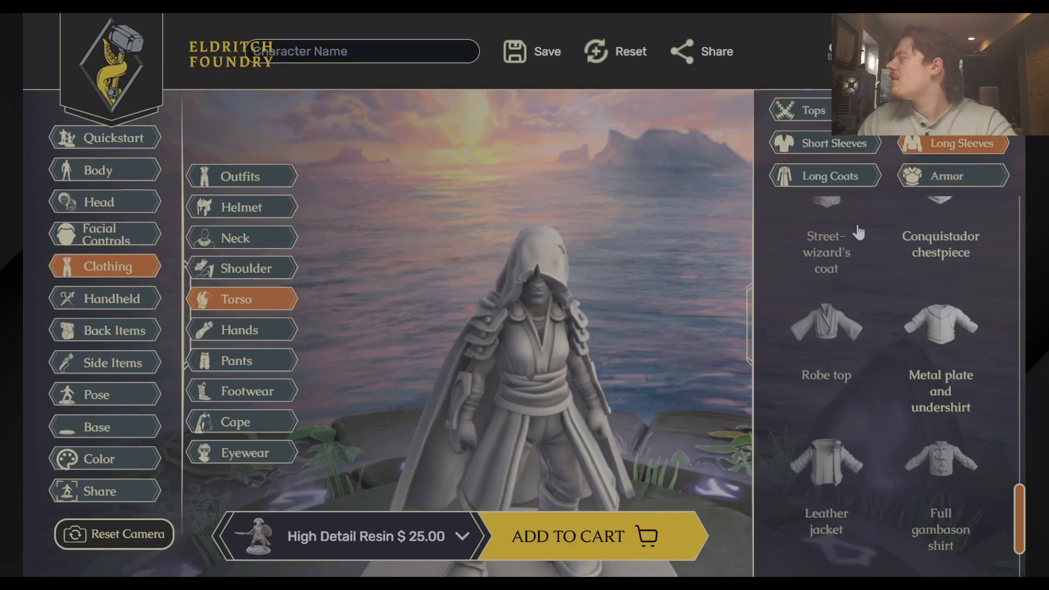
{"action": "scroll", "coordinate": [881, 326], "scroll_direction": "up", "scroll_amount": 10}
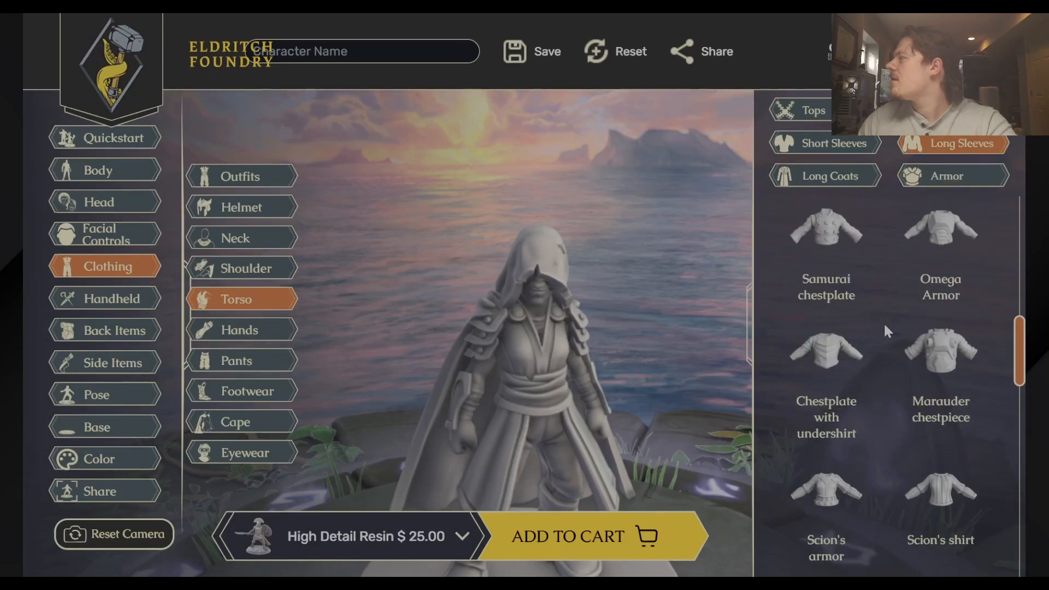
{"action": "left_click", "coordinate": [946, 384]}
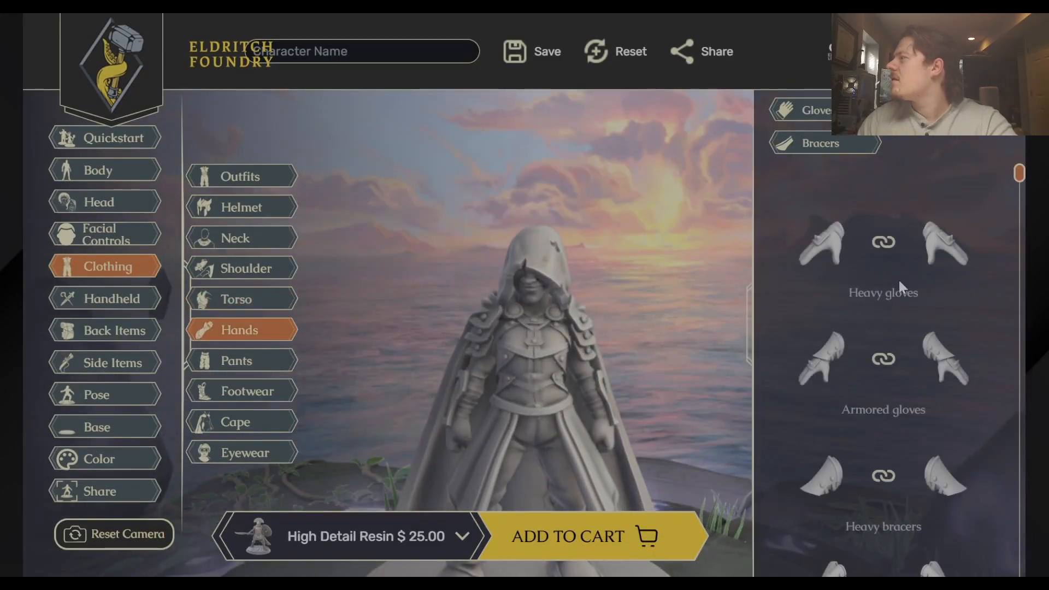
Compare glove styles on the halfling and equip both hands with the Fingerless gloves
{"action": "scroll", "coordinate": [899, 283], "scroll_direction": "down", "scroll_amount": 15}
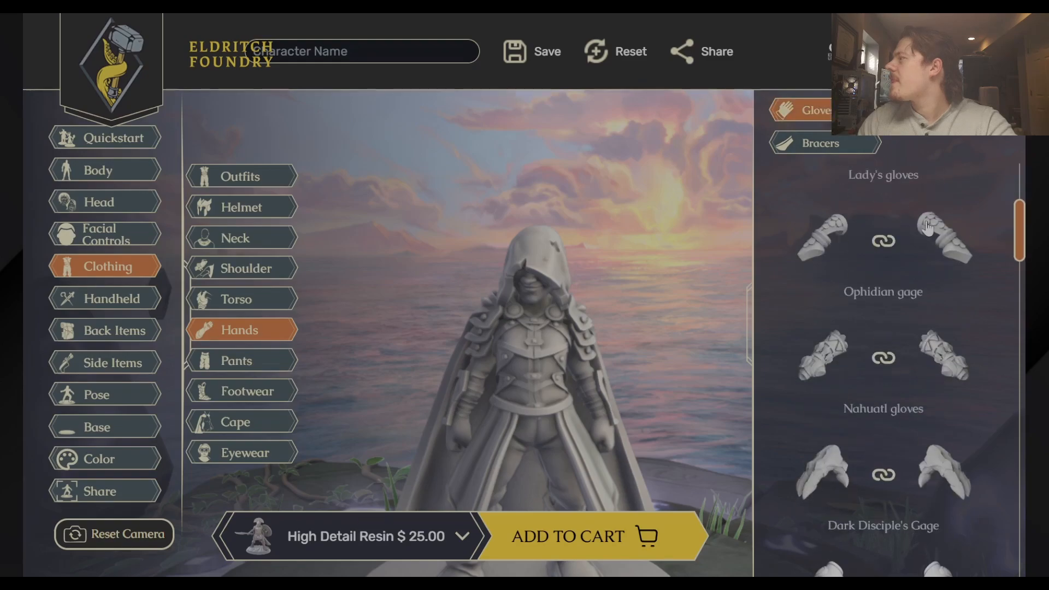
{"action": "scroll", "coordinate": [827, 355], "scroll_direction": "down", "scroll_amount": 10}
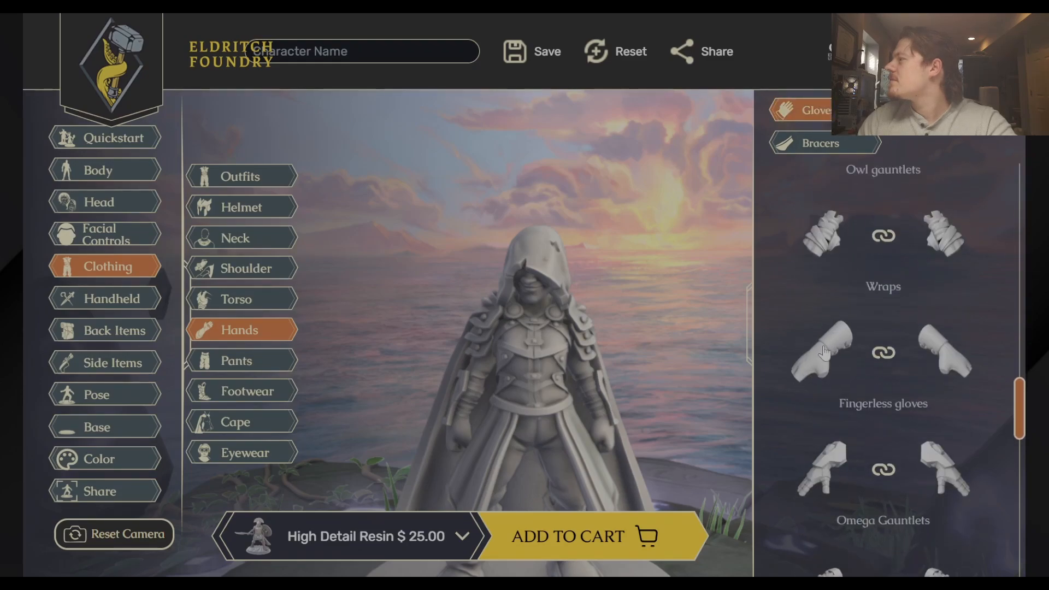
{"action": "left_click", "coordinate": [820, 350]}
{"action": "scroll", "coordinate": [814, 383], "scroll_direction": "down", "scroll_amount": 10}
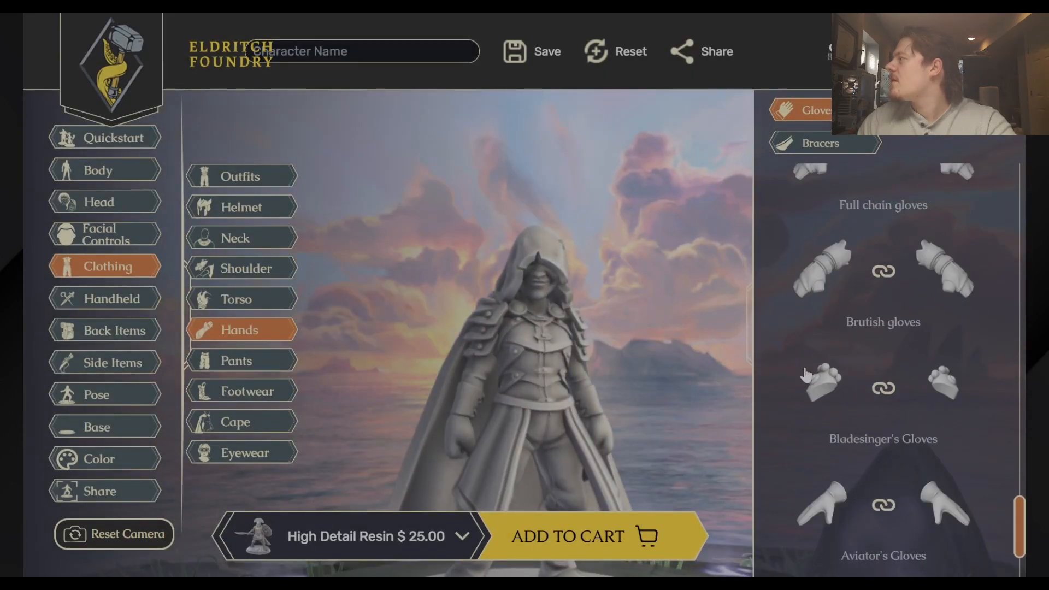
{"action": "scroll", "coordinate": [811, 390], "scroll_direction": "up", "scroll_amount": 5}
{"action": "left_click", "coordinate": [819, 334]}
{"action": "scroll", "coordinate": [810, 405], "scroll_direction": "up", "scroll_amount": 7}
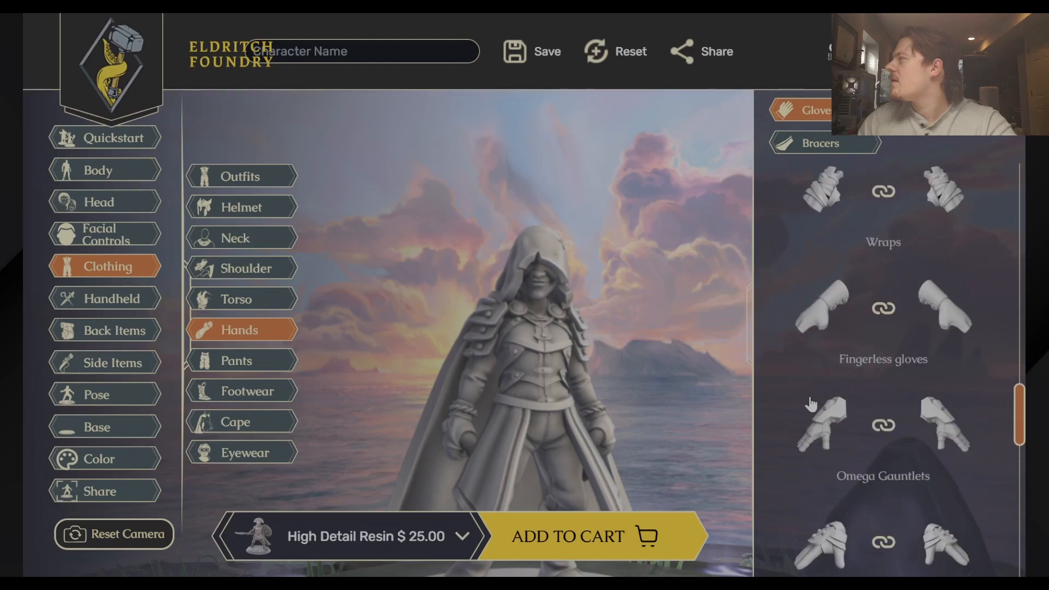
{"action": "left_click", "coordinate": [817, 331]}
Dress the halfling's legs in the Leather leggings
{"action": "left_click", "coordinate": [273, 360]}
{"action": "scroll", "coordinate": [858, 308], "scroll_direction": "down", "scroll_amount": 5}
{"action": "scroll", "coordinate": [861, 313], "scroll_direction": "down", "scroll_amount": 15}
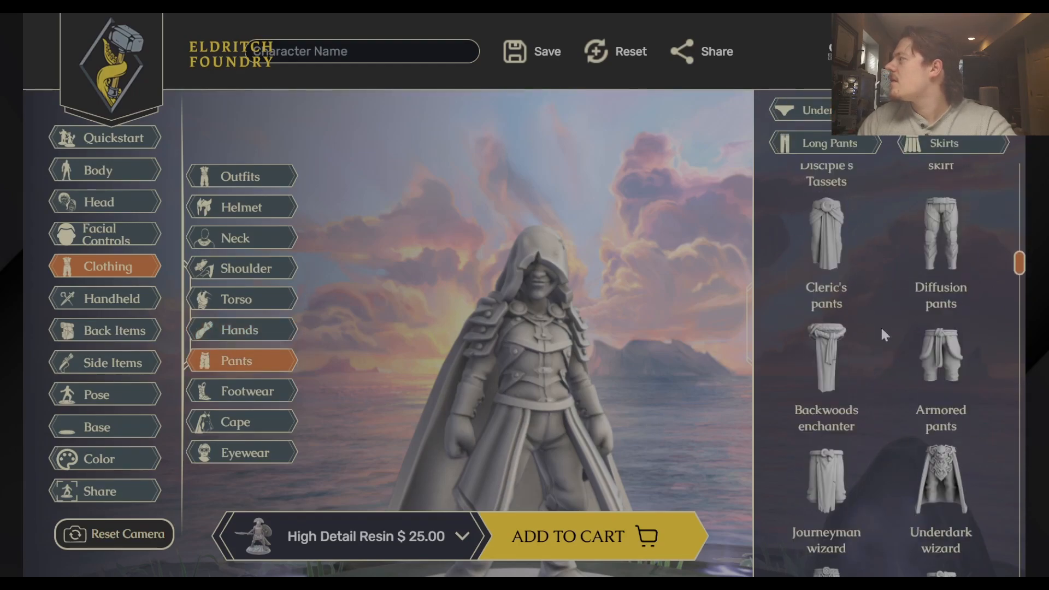
{"action": "scroll", "coordinate": [884, 326], "scroll_direction": "down", "scroll_amount": 15}
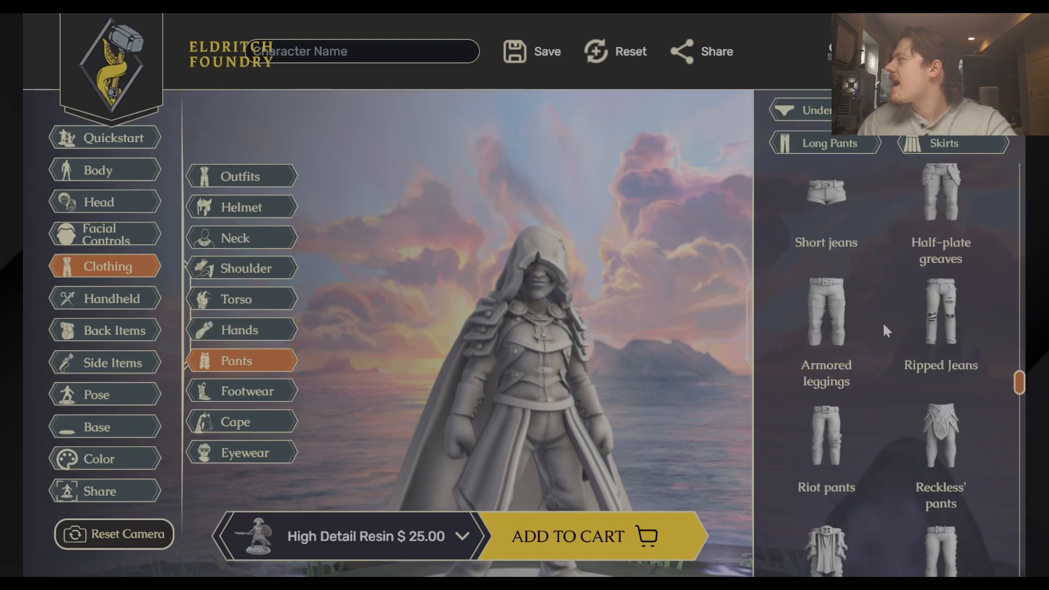
{"action": "scroll", "coordinate": [883, 321], "scroll_direction": "down", "scroll_amount": 5}
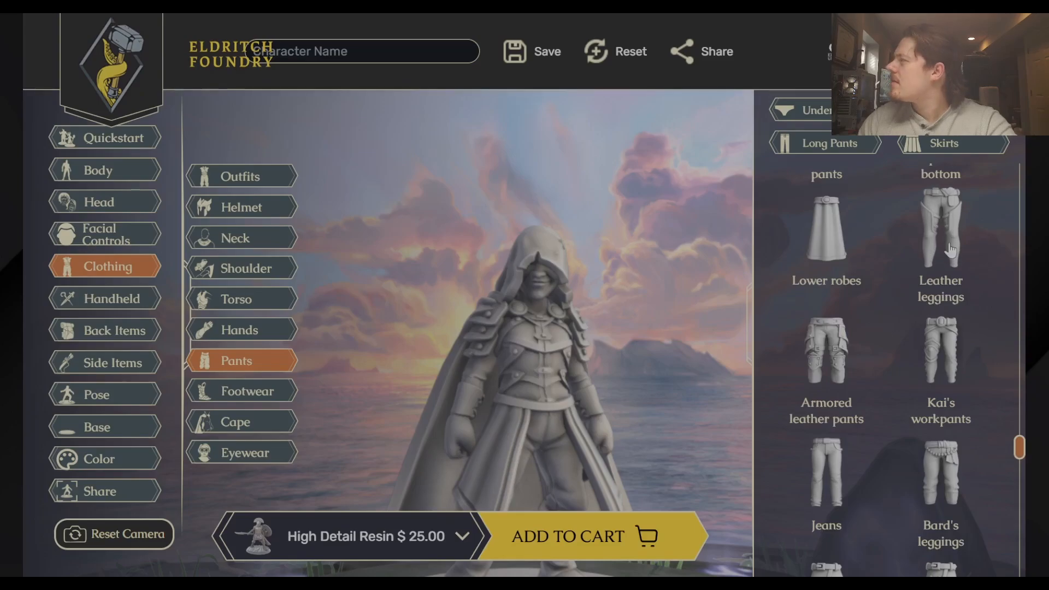
{"action": "left_click", "coordinate": [941, 229]}
Try the wide-cuffed Leather boots, Supple boots, Bardic boots and Stompers on the halfling's feet
{"action": "left_click", "coordinate": [214, 388]}
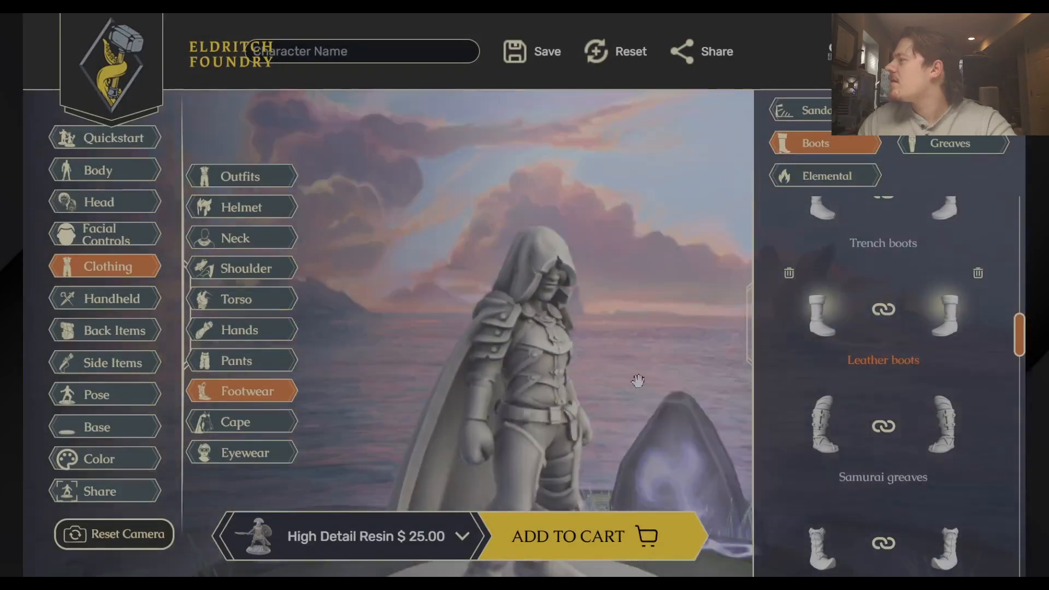
{"action": "scroll", "coordinate": [865, 415], "scroll_direction": "down", "scroll_amount": 10}
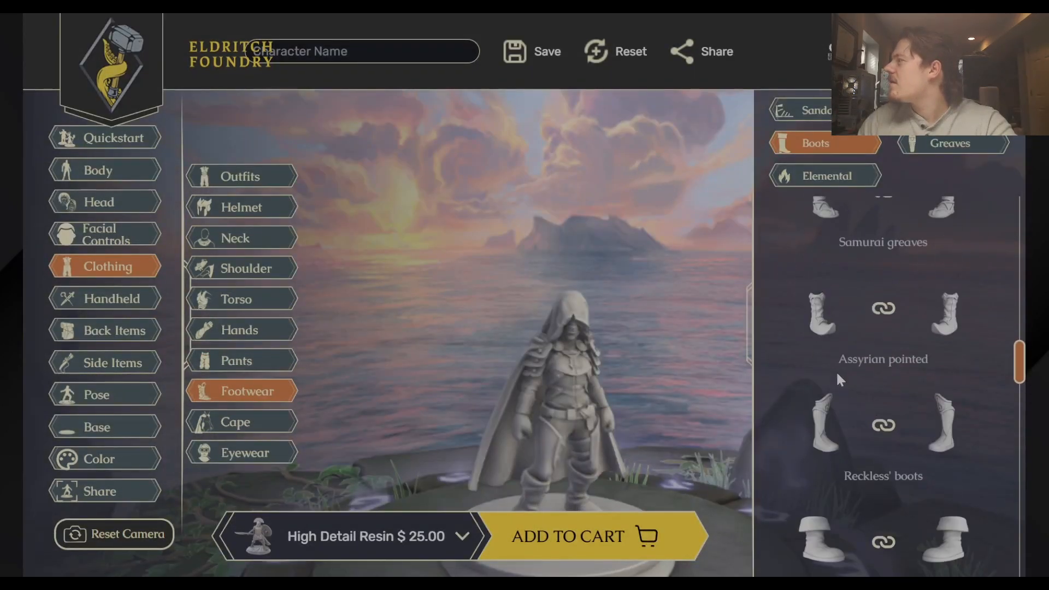
{"action": "left_click", "coordinate": [816, 224]}
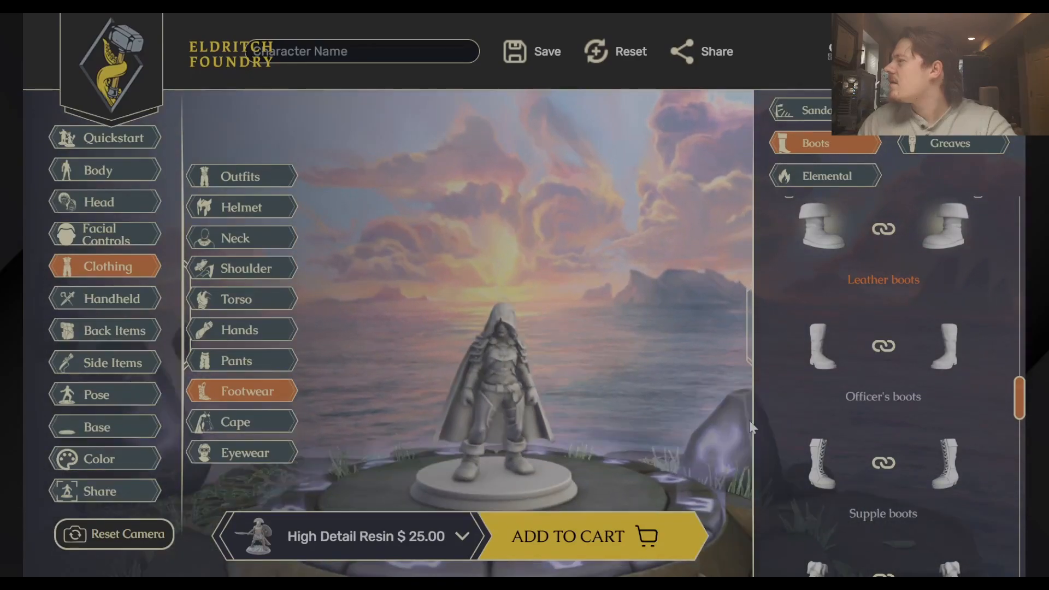
{"action": "scroll", "coordinate": [820, 322], "scroll_direction": "down", "scroll_amount": 3}
{"action": "left_click", "coordinate": [820, 309]}
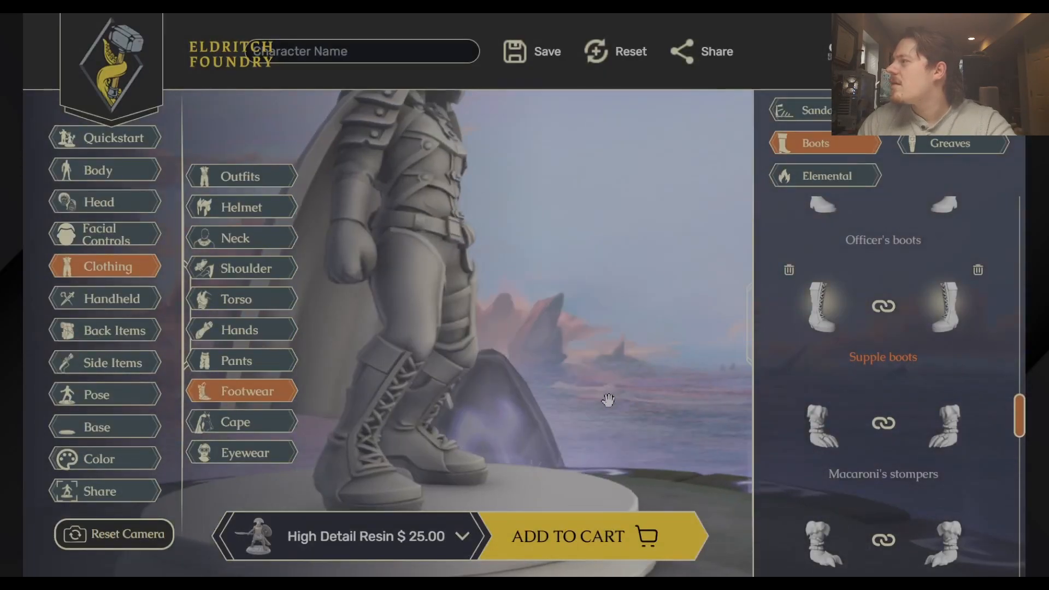
{"action": "scroll", "coordinate": [863, 445], "scroll_direction": "down", "scroll_amount": 3}
{"action": "left_click", "coordinate": [823, 349]}
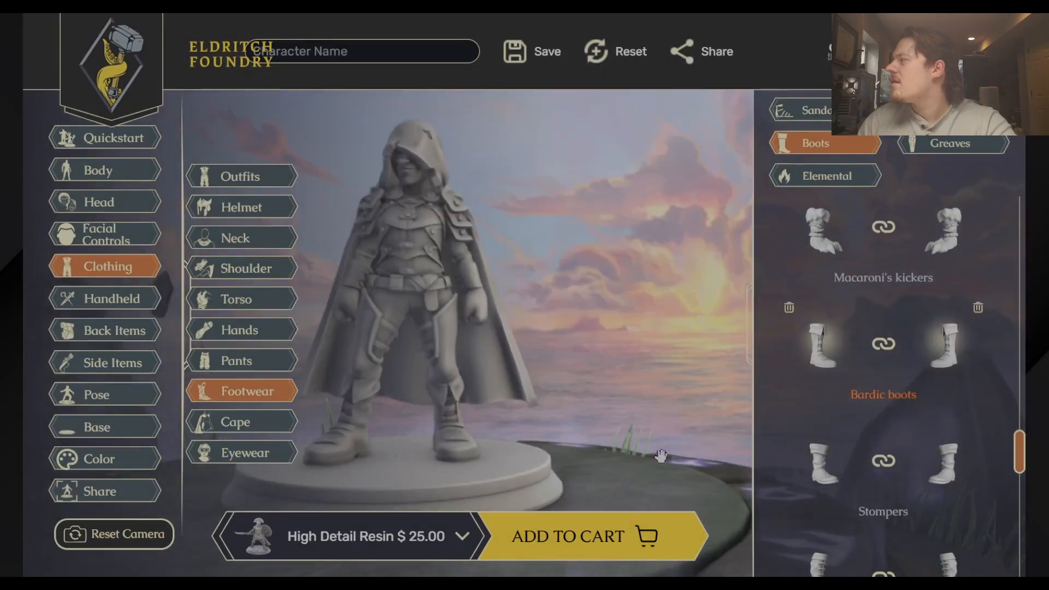
{"action": "left_click", "coordinate": [824, 462]}
{"action": "scroll", "coordinate": [834, 473], "scroll_direction": "down", "scroll_amount": 3}
{"action": "scroll", "coordinate": [835, 470], "scroll_direction": "down", "scroll_amount": 6}
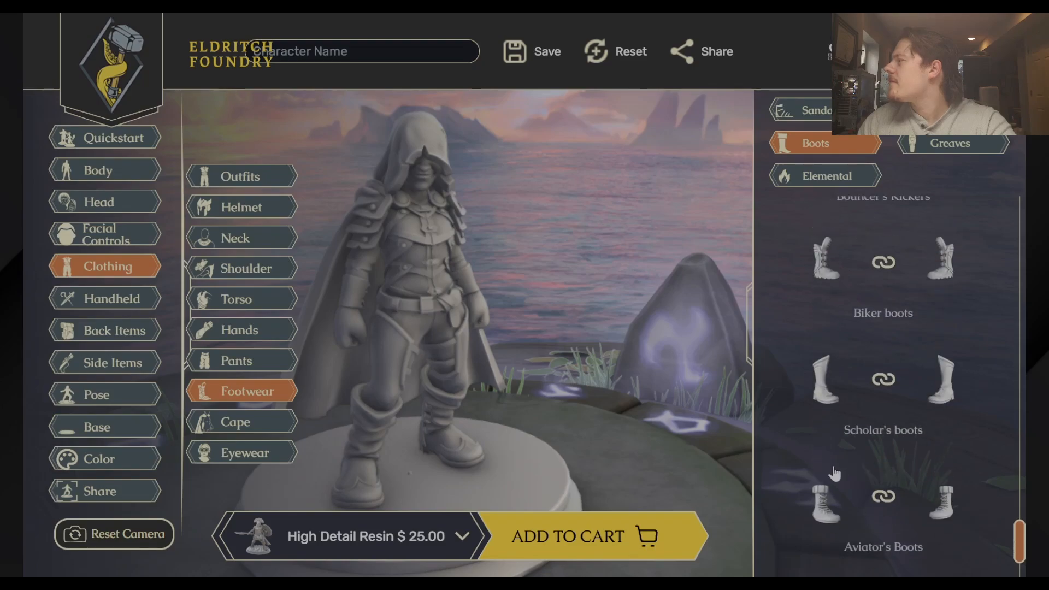
Compare the Supple boots, plain Leather boots and Trench boots on the halfling
{"action": "scroll", "coordinate": [835, 471], "scroll_direction": "up", "scroll_amount": 6}
{"action": "scroll", "coordinate": [834, 471], "scroll_direction": "up", "scroll_amount": 5}
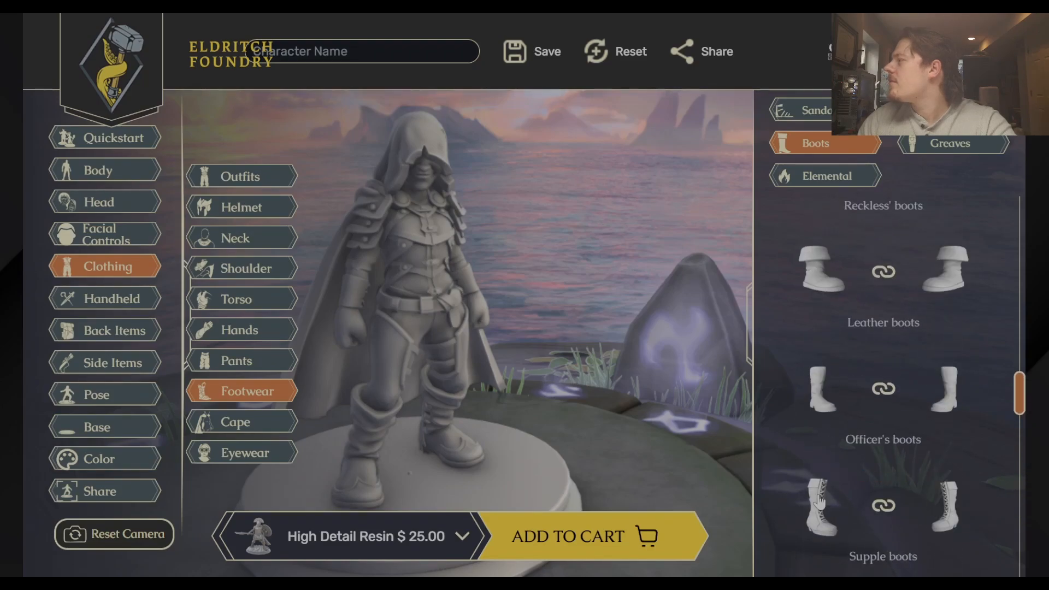
{"action": "left_click", "coordinate": [822, 505]}
{"action": "scroll", "coordinate": [814, 372], "scroll_direction": "up", "scroll_amount": 4}
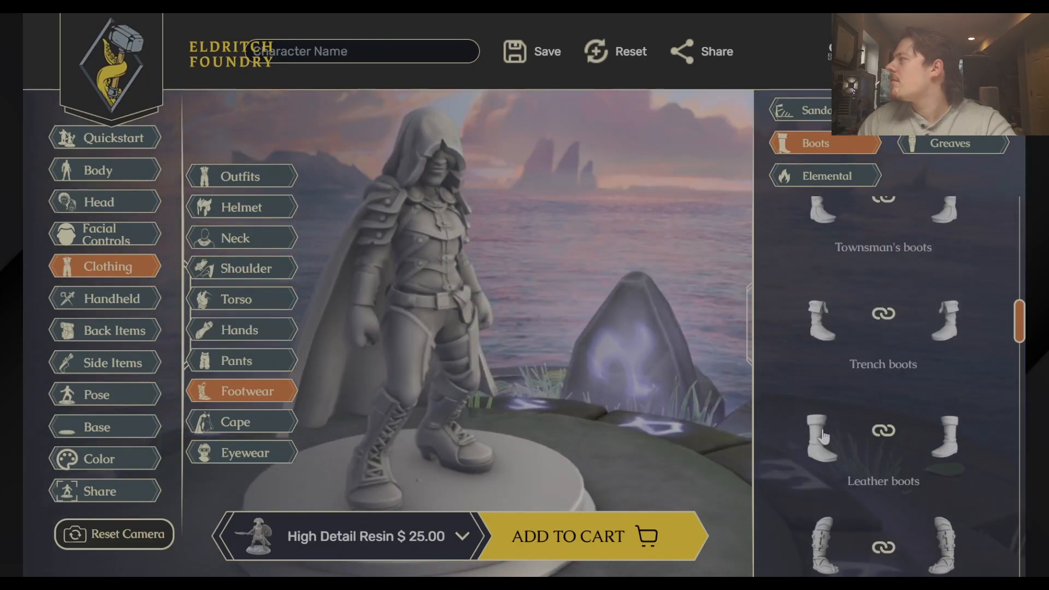
{"action": "left_click", "coordinate": [814, 429]}
{"action": "scroll", "coordinate": [791, 418], "scroll_direction": "up", "scroll_amount": 2}
{"action": "scroll", "coordinate": [793, 426], "scroll_direction": "up", "scroll_amount": 3}
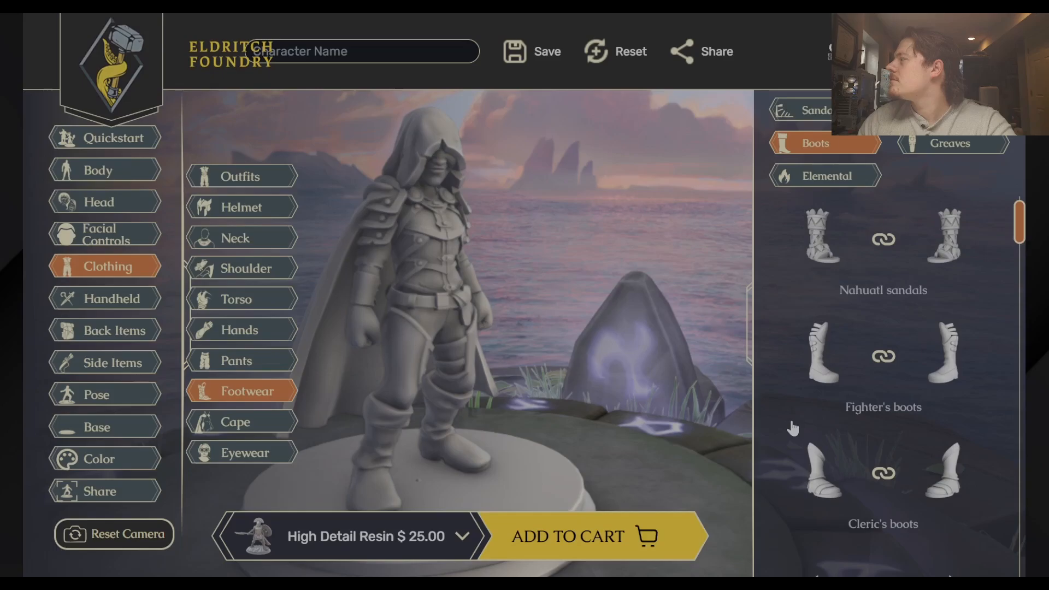
{"action": "left_click", "coordinate": [818, 377]}
{"action": "scroll", "coordinate": [818, 382], "scroll_direction": "down", "scroll_amount": 6}
{"action": "left_click", "coordinate": [822, 429]}
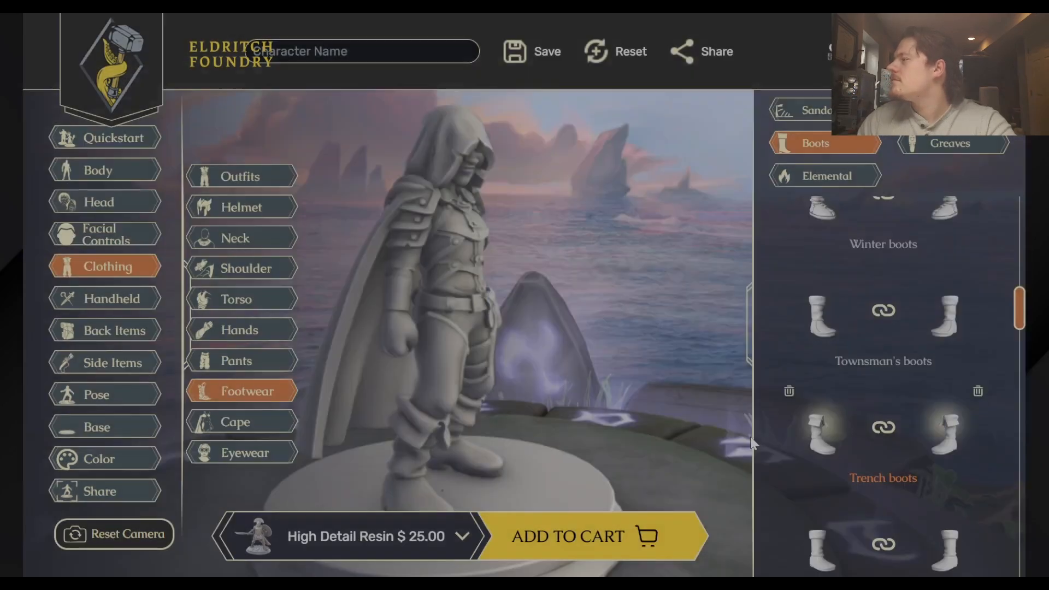
Equip both feet with the plain Leather boots listed directly after the Trench boots
{"action": "left_click", "coordinate": [822, 546]}
{"action": "left_click_drag", "start_coordinate": [683, 426], "coordinate": [579, 416]}
{"action": "scroll", "coordinate": [579, 415], "scroll_direction": "down", "scroll_amount": 2}
Replace the Short cape with the Tattered cloak and check it on the model
{"action": "left_click", "coordinate": [241, 422]}
{"action": "scroll", "coordinate": [896, 389], "scroll_direction": "down", "scroll_amount": 6}
{"action": "scroll", "coordinate": [895, 393], "scroll_direction": "up", "scroll_amount": 1}
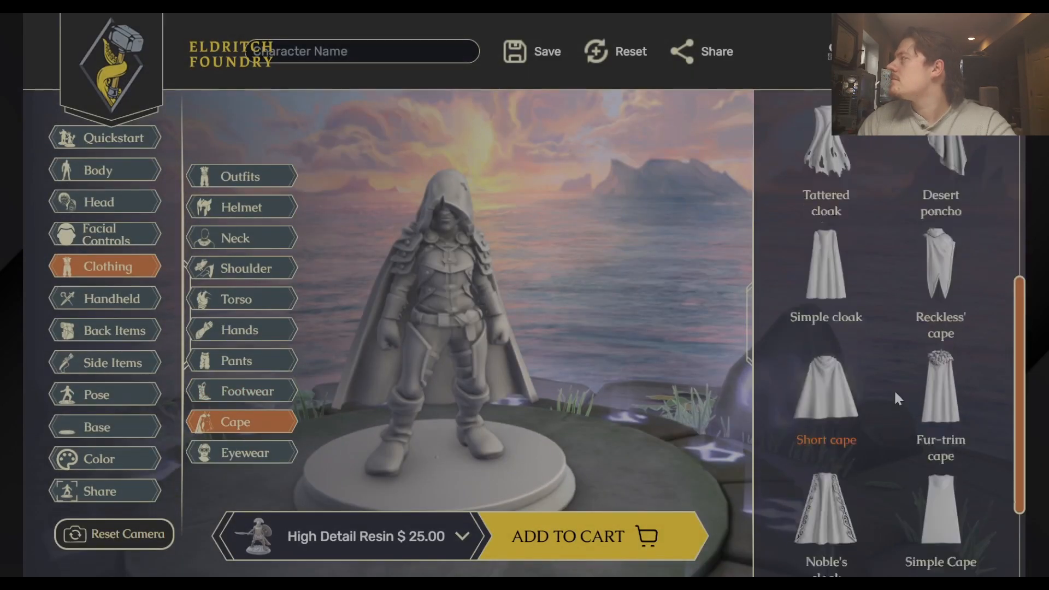
{"action": "scroll", "coordinate": [895, 393], "scroll_direction": "up", "scroll_amount": 5}
{"action": "left_click", "coordinate": [826, 415]}
{"action": "left_click_drag", "start_coordinate": [415, 402], "coordinate": [364, 393]}
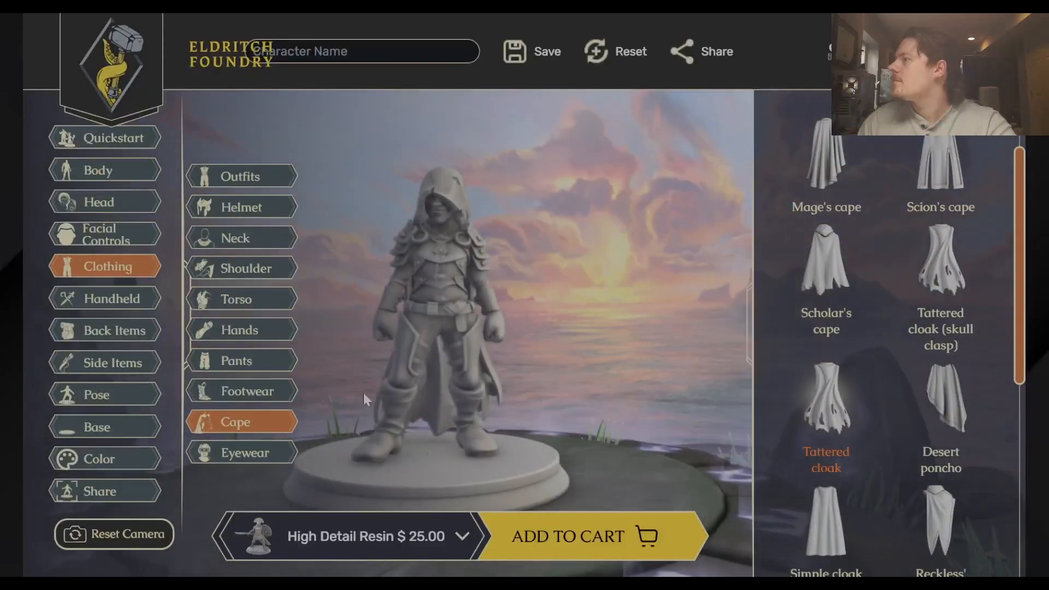
Equip the left hand with the Dagger of venom and add the first, branching elemental effect to it
{"action": "left_click", "coordinate": [245, 453]}
{"action": "left_click", "coordinate": [112, 298]}
{"action": "left_click", "coordinate": [238, 392]}
{"action": "scroll", "coordinate": [929, 350], "scroll_direction": "down", "scroll_amount": 4}
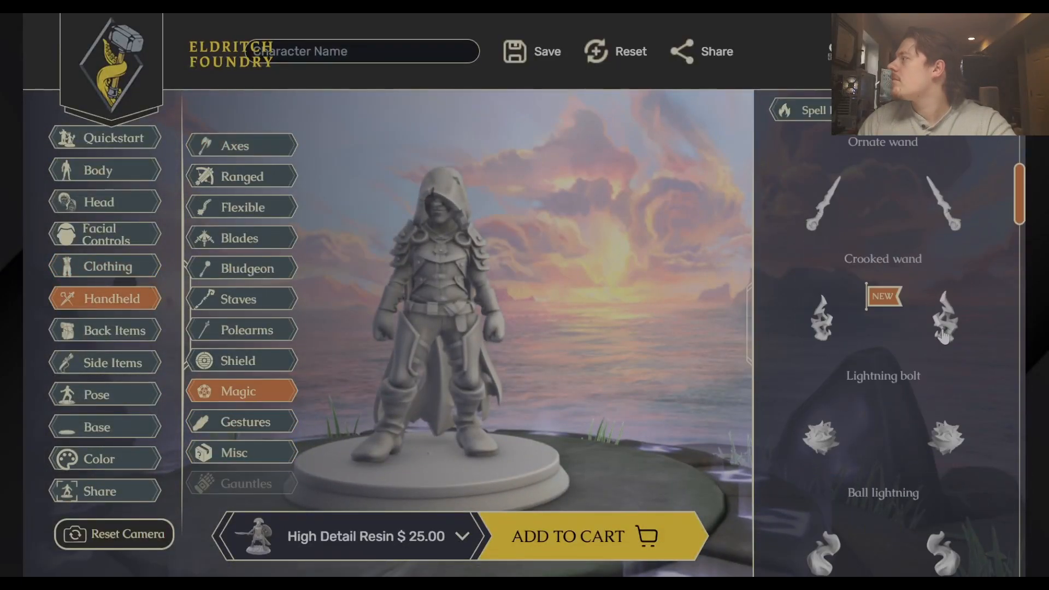
{"action": "scroll", "coordinate": [937, 328], "scroll_direction": "down", "scroll_amount": 3}
{"action": "left_click", "coordinate": [239, 238]}
{"action": "scroll", "coordinate": [863, 273], "scroll_direction": "down", "scroll_amount": 3}
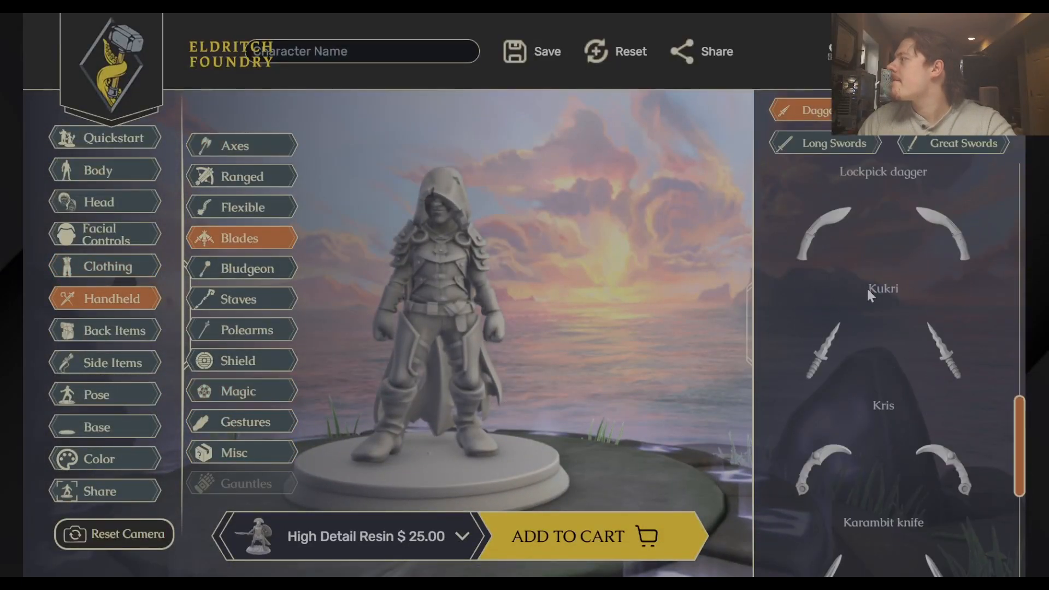
{"action": "scroll", "coordinate": [869, 293], "scroll_direction": "up", "scroll_amount": 3}
{"action": "left_click", "coordinate": [822, 344]}
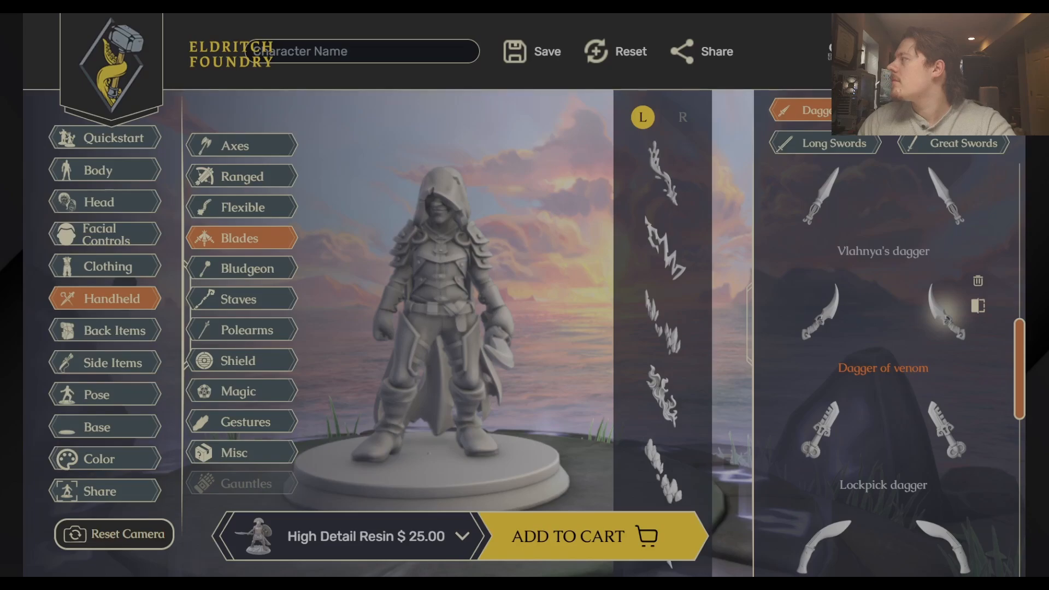
{"action": "left_click", "coordinate": [663, 174]}
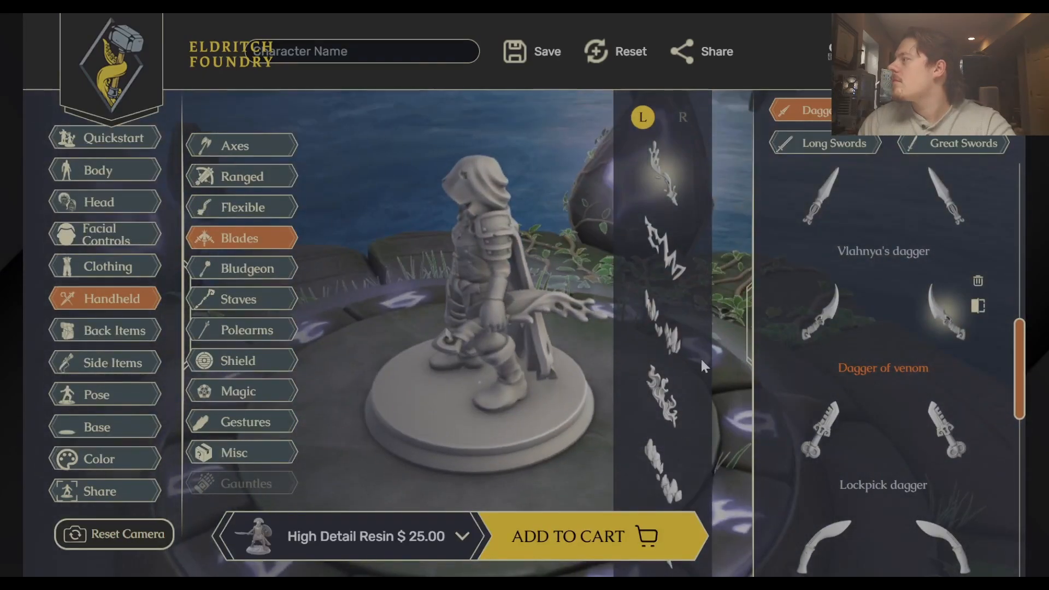
Choose Digital Download (STL) as the product format and apply the first, branching effect to the left dagger again
{"action": "left_click", "coordinate": [463, 536]}
{"action": "left_click", "coordinate": [350, 470]}
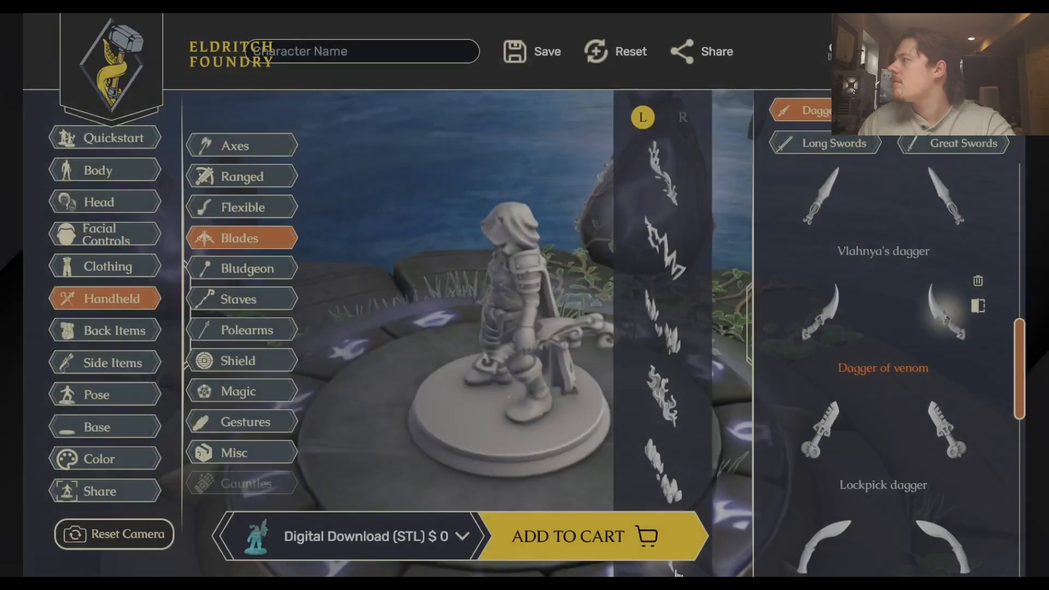
{"action": "left_click", "coordinate": [653, 198]}
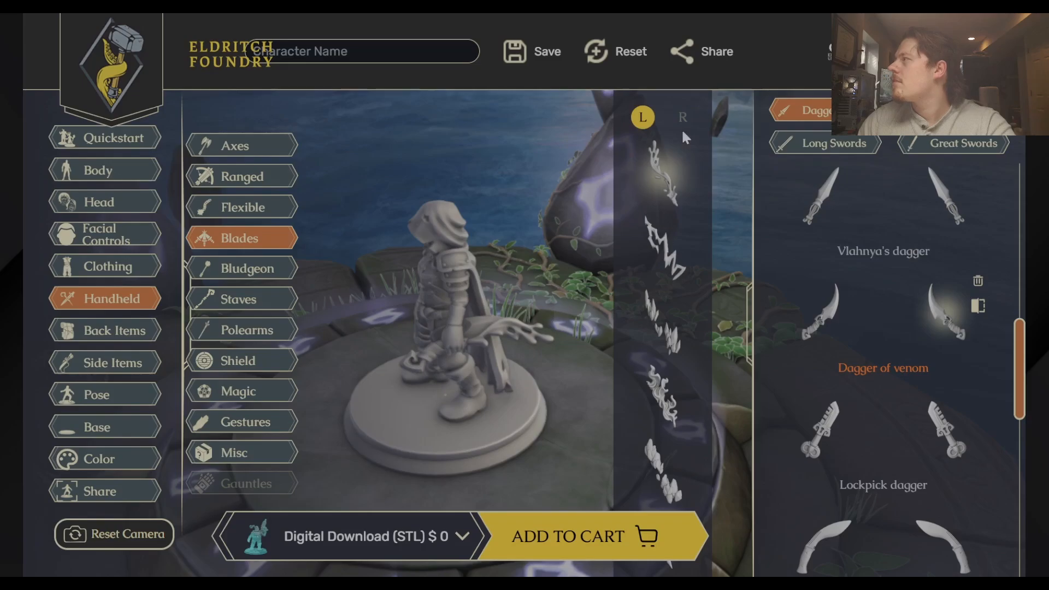
Browse the dagger selection and try Steven's dagger in the halfling's right hand
{"action": "scroll", "coordinate": [880, 307], "scroll_direction": "down", "scroll_amount": 10}
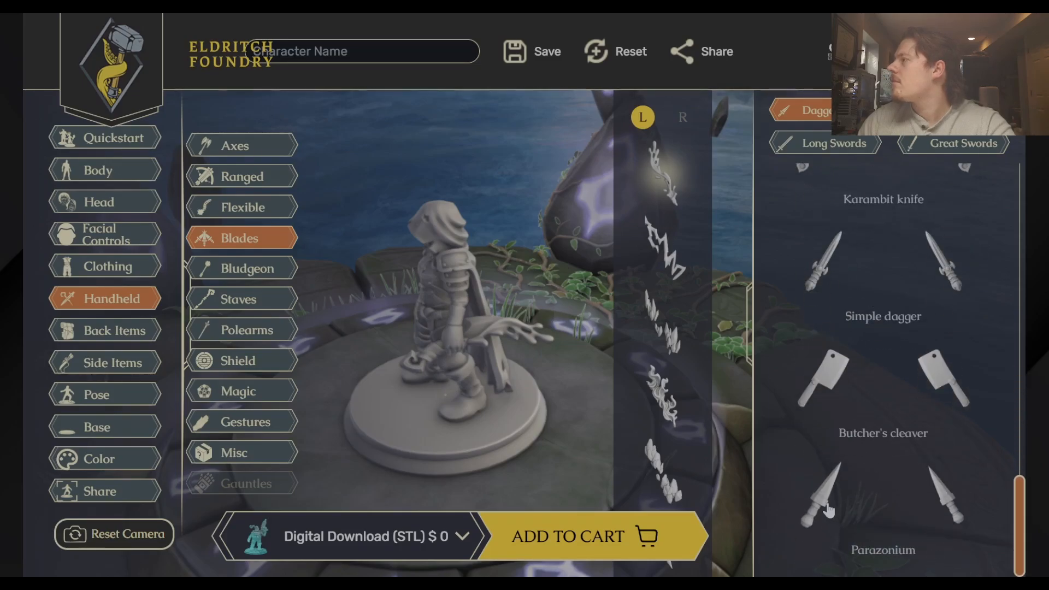
{"action": "scroll", "coordinate": [891, 280], "scroll_direction": "up", "scroll_amount": 12}
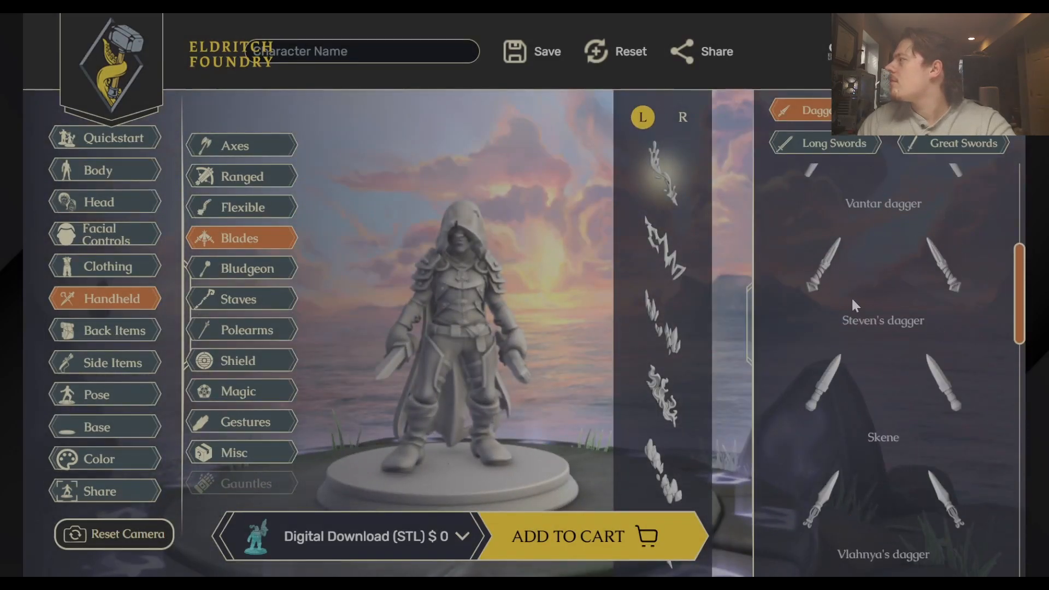
{"action": "left_click", "coordinate": [852, 304]}
{"action": "scroll", "coordinate": [836, 349], "scroll_direction": "up", "scroll_amount": 4}
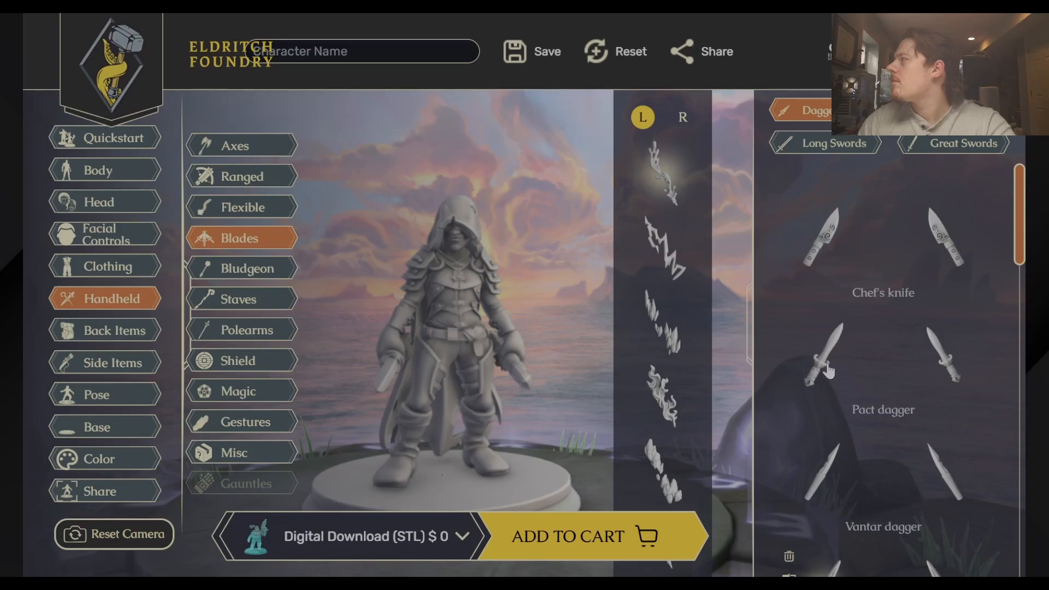
Equip the right hand with the Chef's knife and give it the fourth, swirling elemental effect
{"action": "left_click", "coordinate": [824, 246]}
{"action": "left_click_drag", "start_coordinate": [453, 349], "coordinate": [552, 350]}
{"action": "left_click", "coordinate": [683, 118]}
{"action": "left_click", "coordinate": [667, 407]}
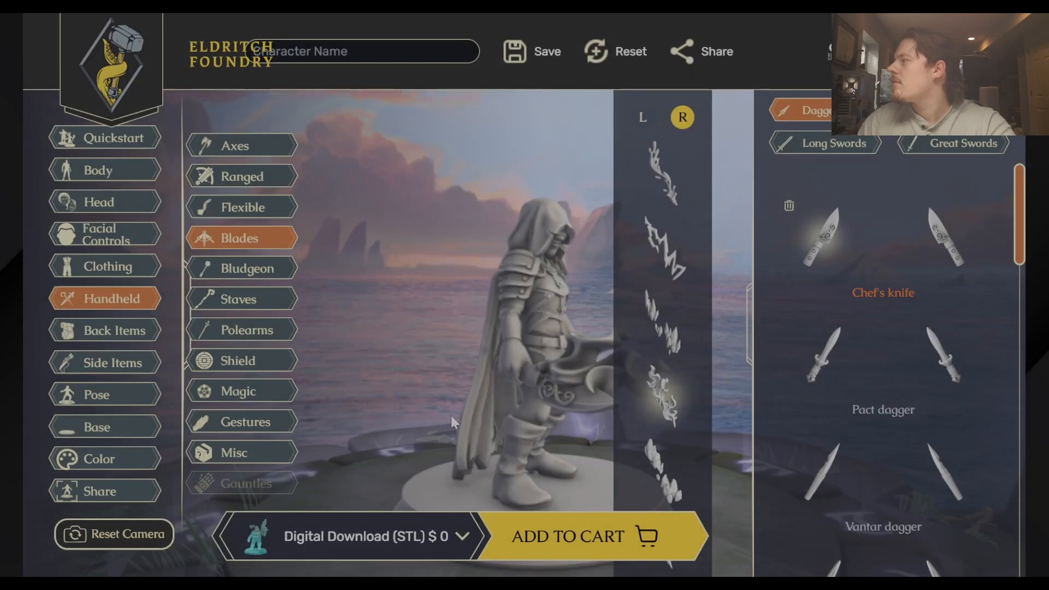
Try other daggers in the halfling's right hand, including the Vantar dagger, and equip the Simple dagger there
{"action": "left_click_drag", "start_coordinate": [482, 287], "coordinate": [397, 319]}
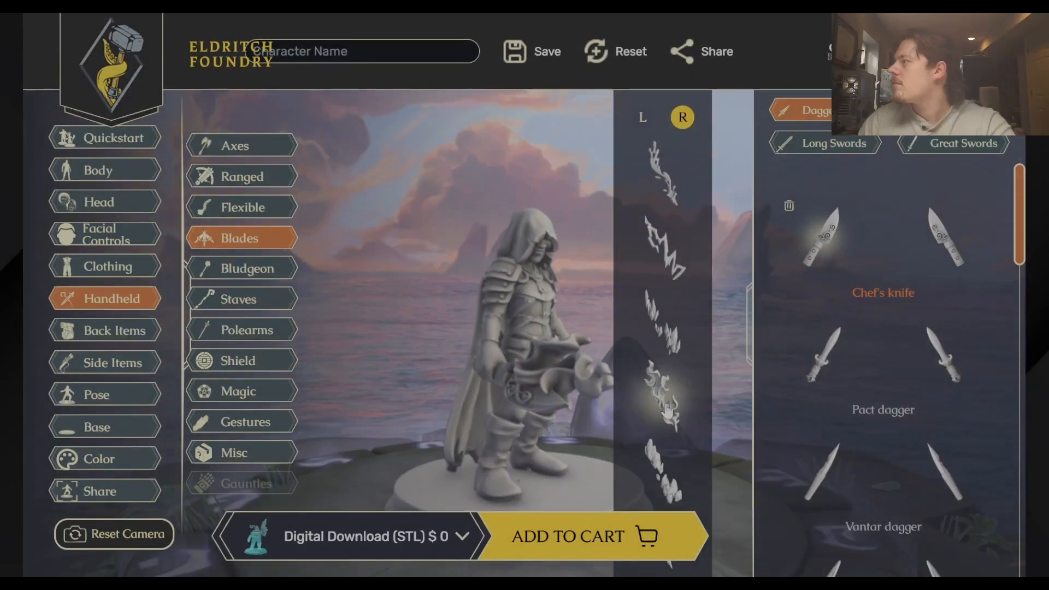
{"action": "scroll", "coordinate": [822, 306], "scroll_direction": "down", "scroll_amount": 3}
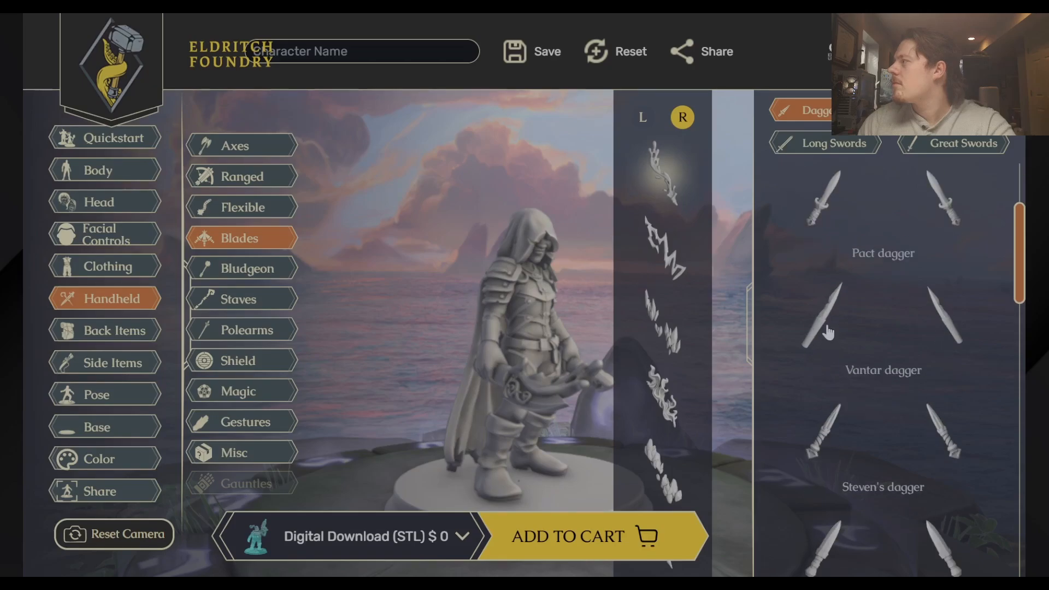
{"action": "left_click", "coordinate": [823, 323]}
{"action": "left_click_drag", "start_coordinate": [544, 361], "coordinate": [588, 358]}
{"action": "scroll", "coordinate": [818, 350], "scroll_direction": "down", "scroll_amount": 10}
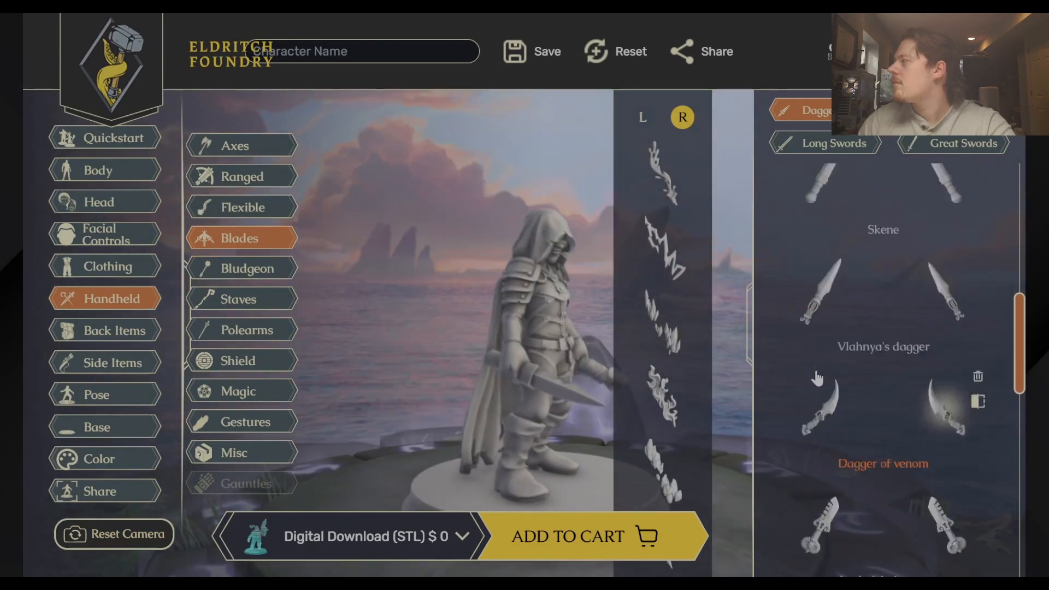
{"action": "left_click", "coordinate": [821, 349]}
{"action": "scroll", "coordinate": [820, 352], "scroll_direction": "down", "scroll_amount": 4}
{"action": "left_click", "coordinate": [819, 353]}
{"action": "left_click_drag", "start_coordinate": [607, 412], "coordinate": [351, 443]}
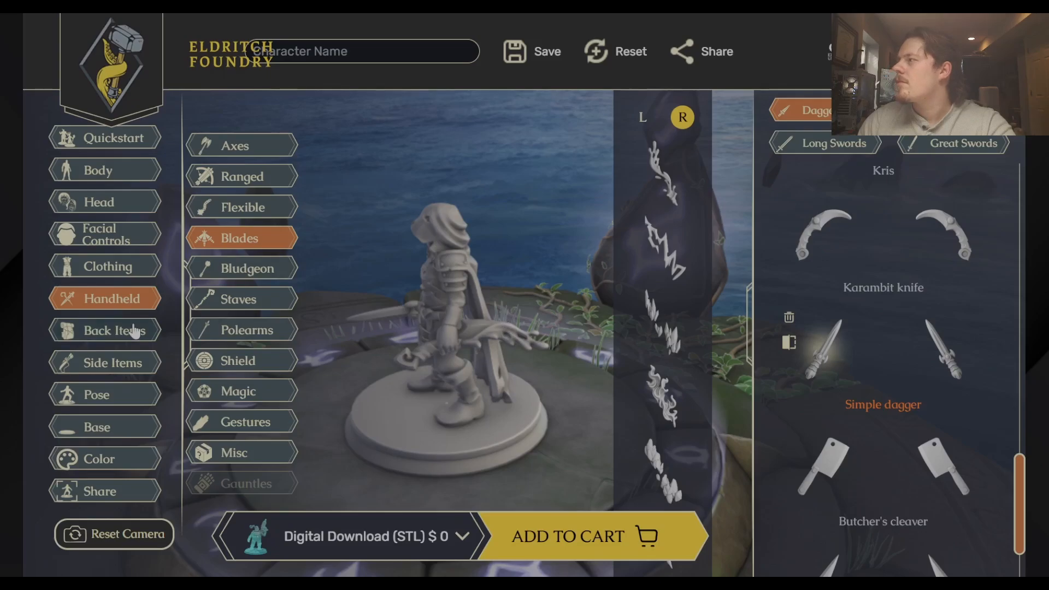
Try the Low strike and Run stances on the halfling and check each pose
{"action": "left_click", "coordinate": [93, 363]}
{"action": "left_click", "coordinate": [96, 395]}
{"action": "scroll", "coordinate": [909, 368], "scroll_direction": "up", "scroll_amount": 10}
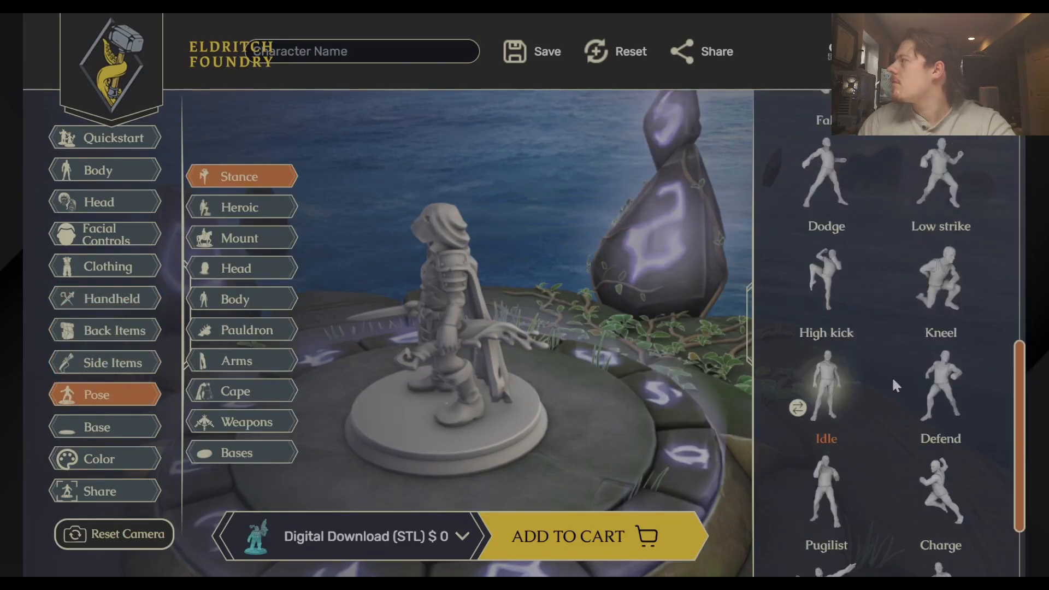
{"action": "scroll", "coordinate": [934, 354], "scroll_direction": "down", "scroll_amount": 7}
{"action": "left_click", "coordinate": [935, 354]}
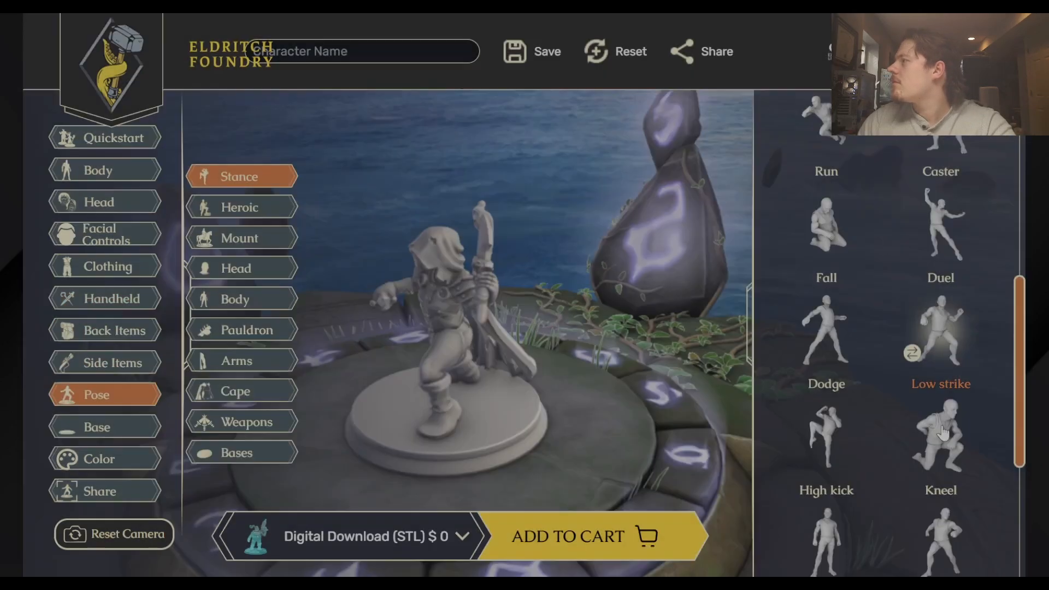
{"action": "scroll", "coordinate": [887, 441], "scroll_direction": "down", "scroll_amount": 5}
{"action": "scroll", "coordinate": [887, 441], "scroll_direction": "up", "scroll_amount": 4}
{"action": "scroll", "coordinate": [888, 442], "scroll_direction": "up", "scroll_amount": 5}
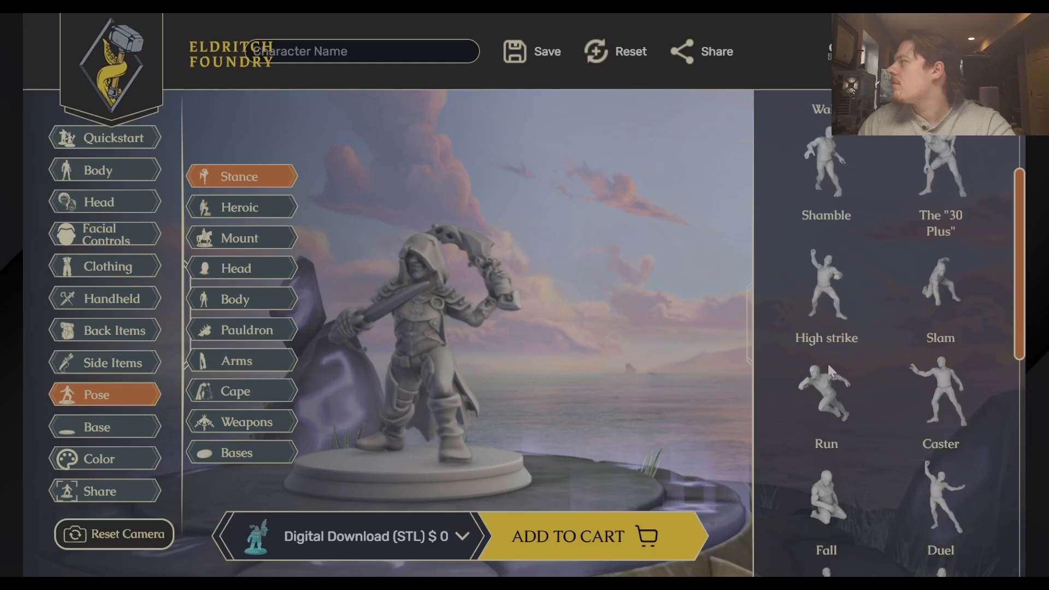
{"action": "left_click", "coordinate": [826, 385]}
{"action": "left_click_drag", "start_coordinate": [637, 363], "coordinate": [722, 418]}
{"action": "scroll", "coordinate": [845, 403], "scroll_direction": "up", "scroll_amount": 3}
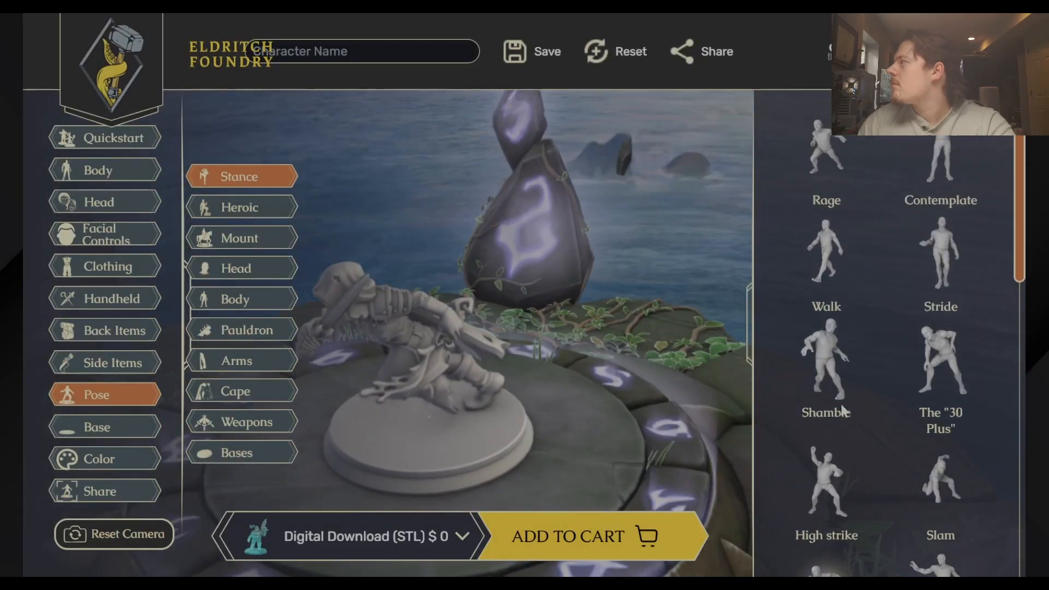
Compare further stances, including Pugilist, and set the halfling's stance to Assassin
{"action": "scroll", "coordinate": [904, 398], "scroll_direction": "down", "scroll_amount": 6}
{"action": "left_click", "coordinate": [940, 407]}
{"action": "mouse_move", "coordinate": [663, 358]}
{"action": "left_mouse_down"}
{"action": "mouse_move", "coordinate": [735, 402]}
{"action": "mouse_move", "coordinate": [616, 358]}
{"action": "mouse_move", "coordinate": [642, 410]}
{"action": "mouse_move", "coordinate": [297, 386]}
{"action": "mouse_move", "coordinate": [355, 418]}
{"action": "left_mouse_up"}
{"action": "scroll", "coordinate": [830, 339], "scroll_direction": "down", "scroll_amount": 3}
{"action": "left_click", "coordinate": [824, 260]}
{"action": "scroll", "coordinate": [825, 409], "scroll_direction": "down", "scroll_amount": 3}
{"action": "left_click", "coordinate": [825, 414]}
{"action": "left_click_drag", "start_coordinate": [617, 351], "coordinate": [649, 434]}
{"action": "scroll", "coordinate": [939, 481], "scroll_direction": "down", "scroll_amount": 1}
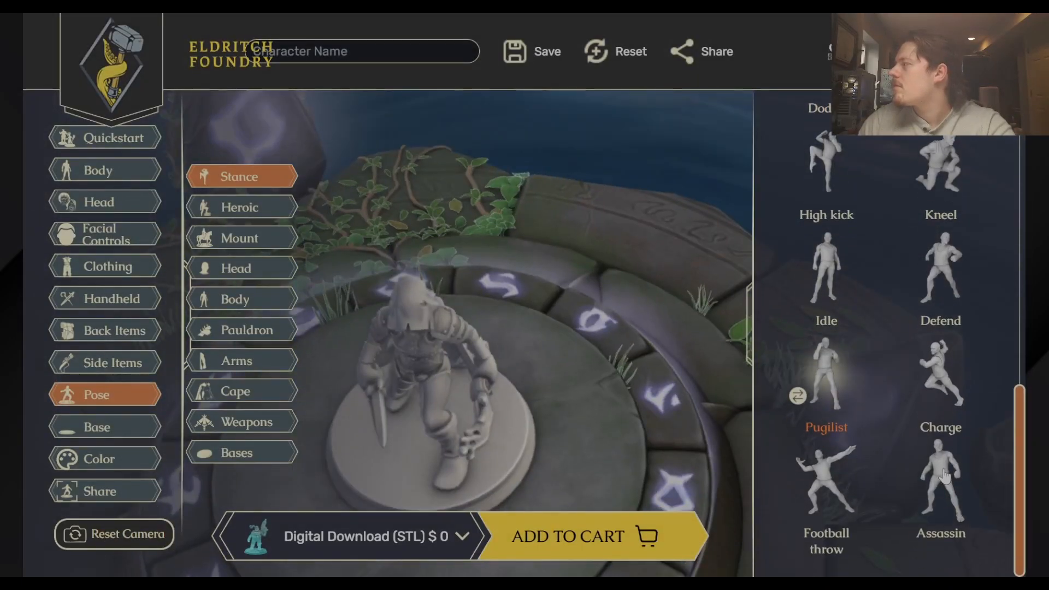
{"action": "left_click", "coordinate": [941, 481]}
{"action": "left_click_drag", "start_coordinate": [625, 328], "coordinate": [22, 265]}
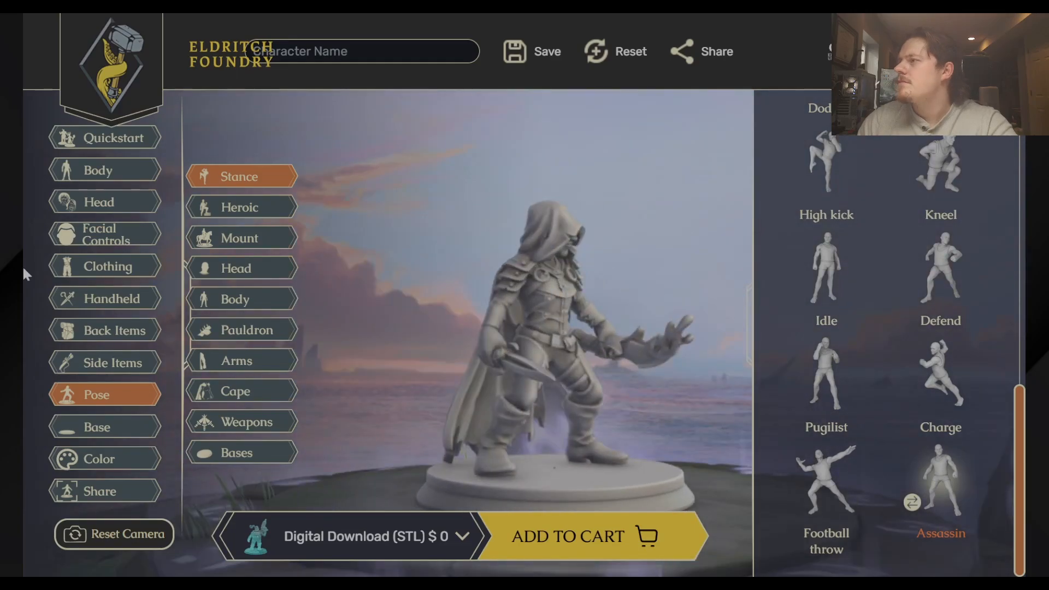
Flip the Dagger of venom in the halfling's left hand and check its direction
{"action": "left_click", "coordinate": [104, 298]}
{"action": "left_click", "coordinate": [240, 238]}
{"action": "scroll", "coordinate": [920, 395], "scroll_direction": "down", "scroll_amount": 5}
{"action": "left_click", "coordinate": [951, 320]}
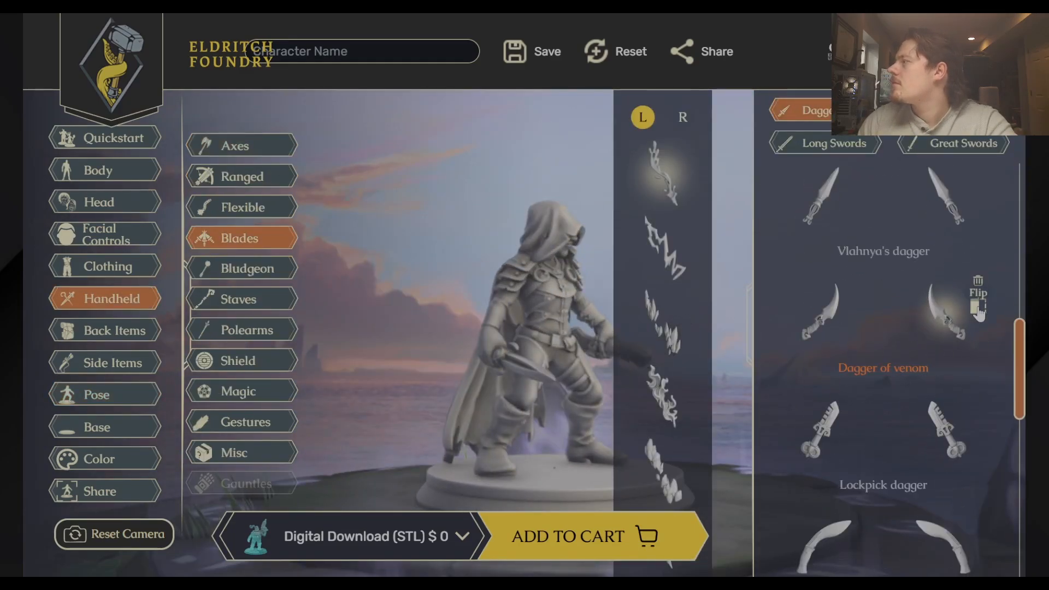
{"action": "left_click_drag", "start_coordinate": [533, 306], "coordinate": [448, 257]}
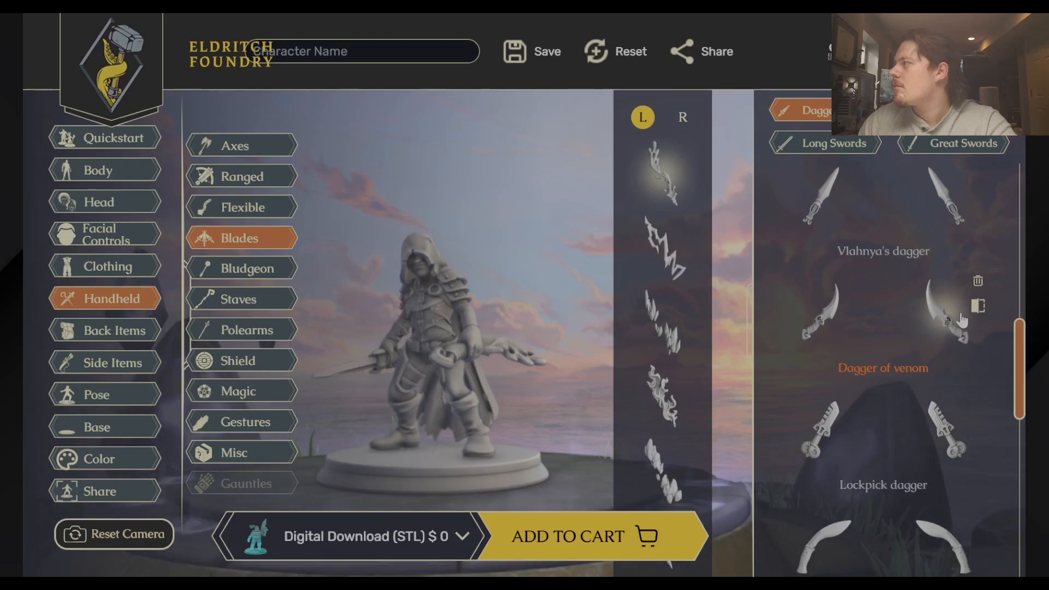
Equip the Simple dagger in the left hand and the Dagger of venom with the first, branching elemental effect in the right
{"action": "scroll", "coordinate": [810, 272], "scroll_direction": "down", "scroll_amount": 6}
{"action": "left_click", "coordinate": [809, 272]}
{"action": "scroll", "coordinate": [837, 368], "scroll_direction": "up", "scroll_amount": 5}
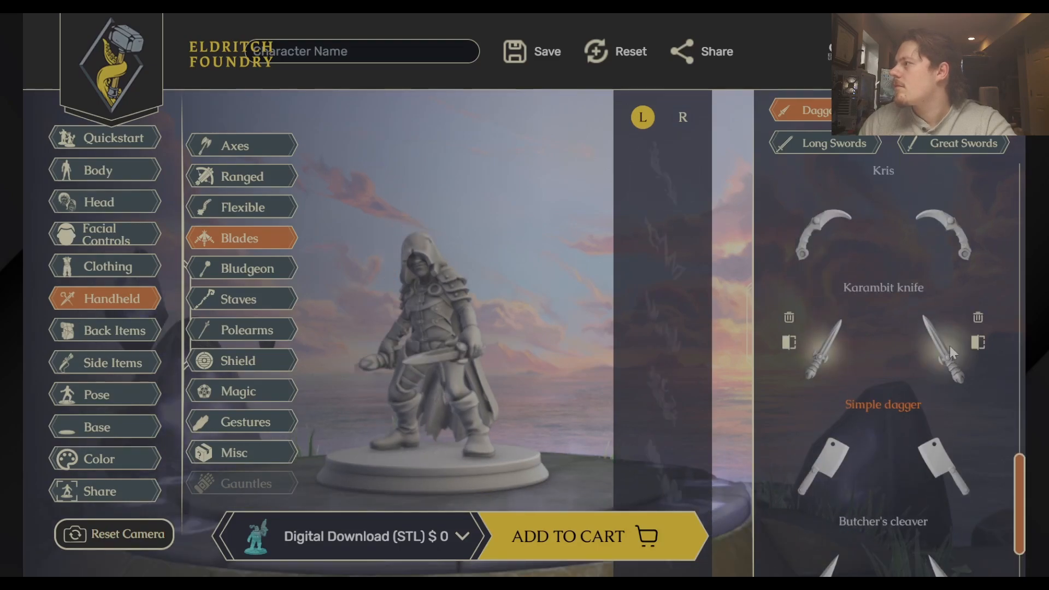
{"action": "left_click", "coordinate": [836, 369]}
{"action": "left_click", "coordinate": [682, 117]}
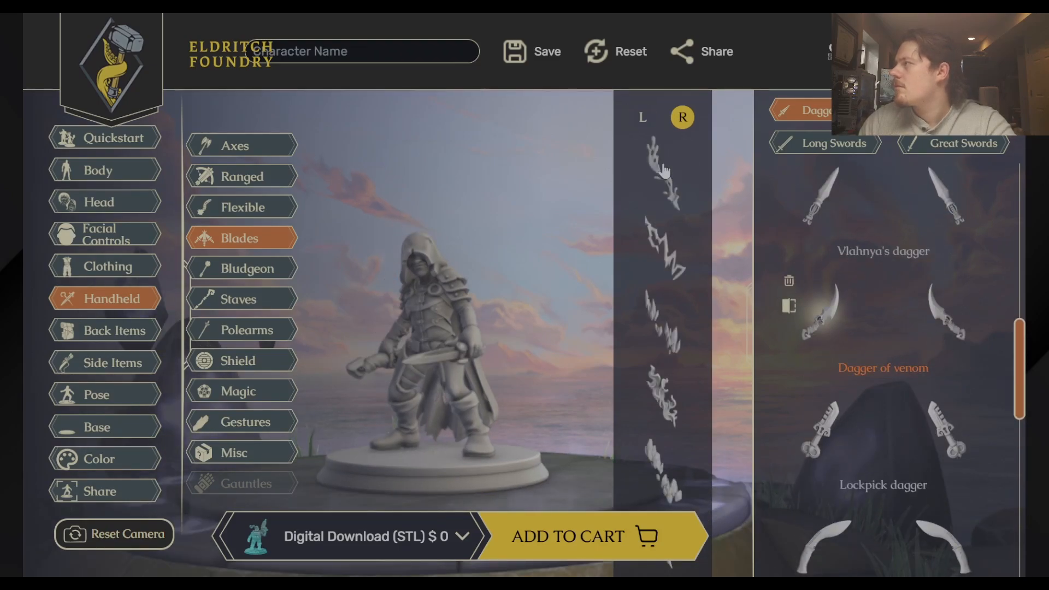
{"action": "left_click_drag", "start_coordinate": [616, 298], "coordinate": [390, 352]}
{"action": "mouse_move", "coordinate": [566, 295]}
{"action": "left_mouse_down"}
{"action": "mouse_move", "coordinate": [438, 290]}
{"action": "mouse_move", "coordinate": [561, 282]}
{"action": "left_mouse_up"}
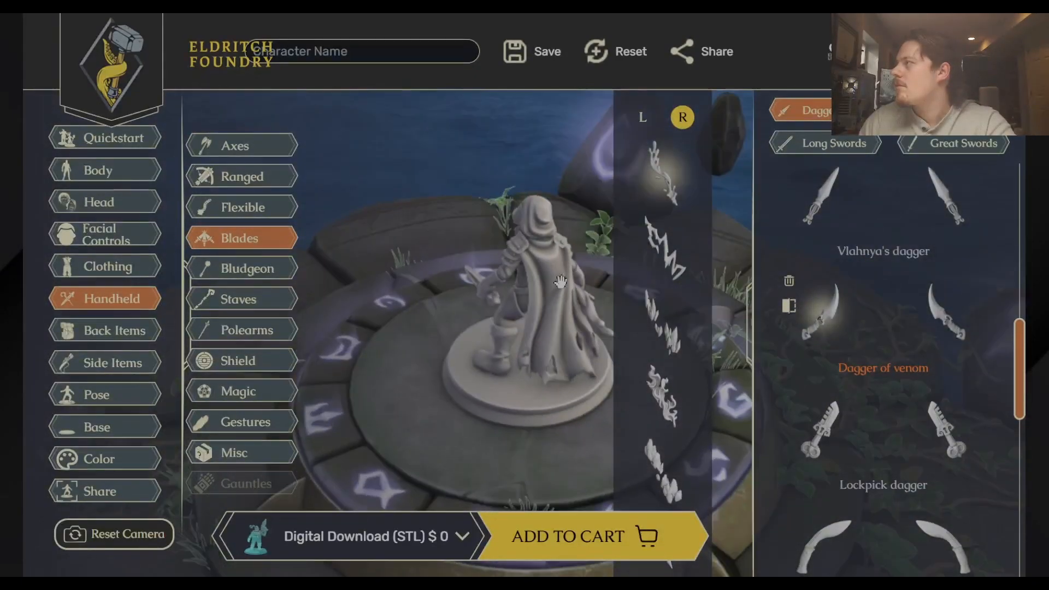
Adjust the pose of the right-hand Dagger of venom and check it from above
{"action": "left_click", "coordinate": [131, 396]}
{"action": "left_click", "coordinate": [246, 422]}
{"action": "left_click_drag", "start_coordinate": [890, 204], "coordinate": [864, 203]}
{"action": "left_click_drag", "start_coordinate": [590, 219], "coordinate": [792, 352]}
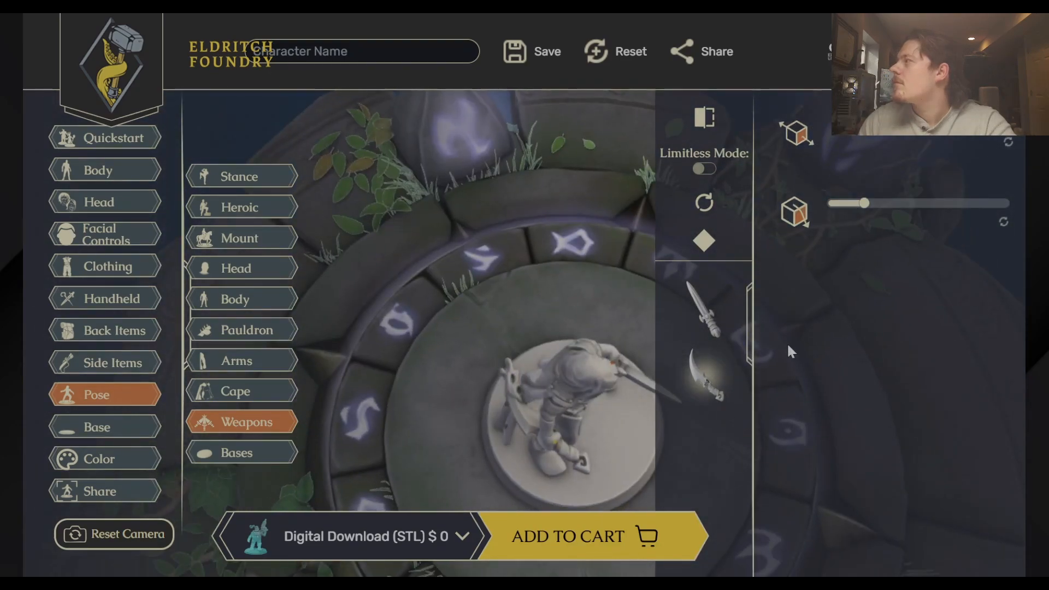
Turn on Limitless Mode and rotate the right arm slightly at its first joint to reposition the arm and dagger
{"action": "left_click", "coordinate": [704, 171]}
{"action": "left_click", "coordinate": [524, 425]}
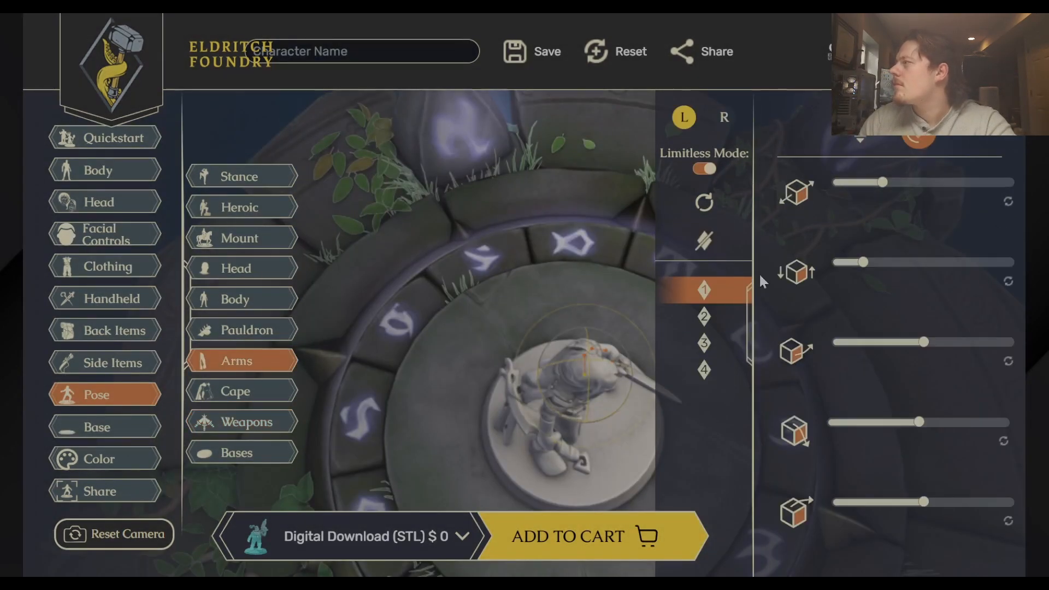
{"action": "left_click", "coordinate": [724, 117]}
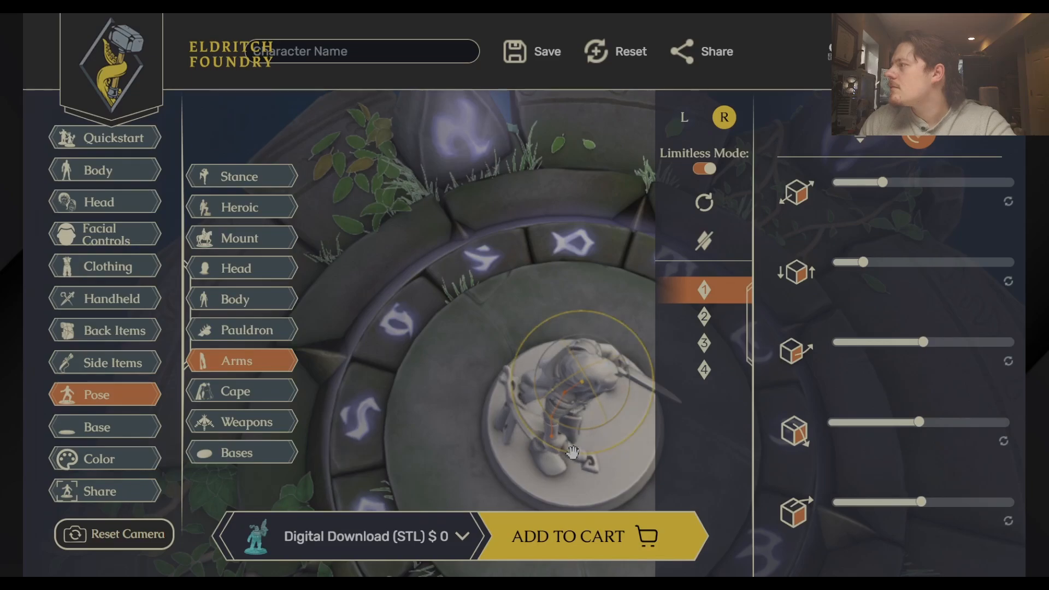
{"action": "left_click_drag", "start_coordinate": [539, 409], "coordinate": [557, 413]}
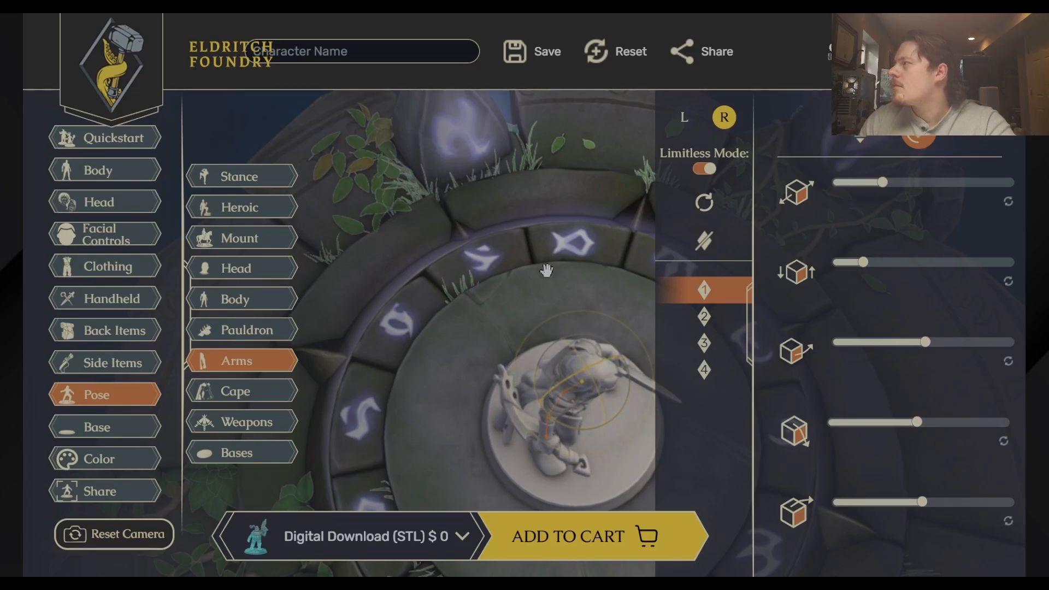
{"action": "left_click_drag", "start_coordinate": [547, 270], "coordinate": [547, 198]}
{"action": "mouse_move", "coordinate": [617, 273]}
{"action": "left_mouse_down"}
{"action": "mouse_move", "coordinate": [548, 269]}
{"action": "mouse_move", "coordinate": [646, 284]}
{"action": "mouse_move", "coordinate": [635, 283]}
{"action": "left_mouse_up"}
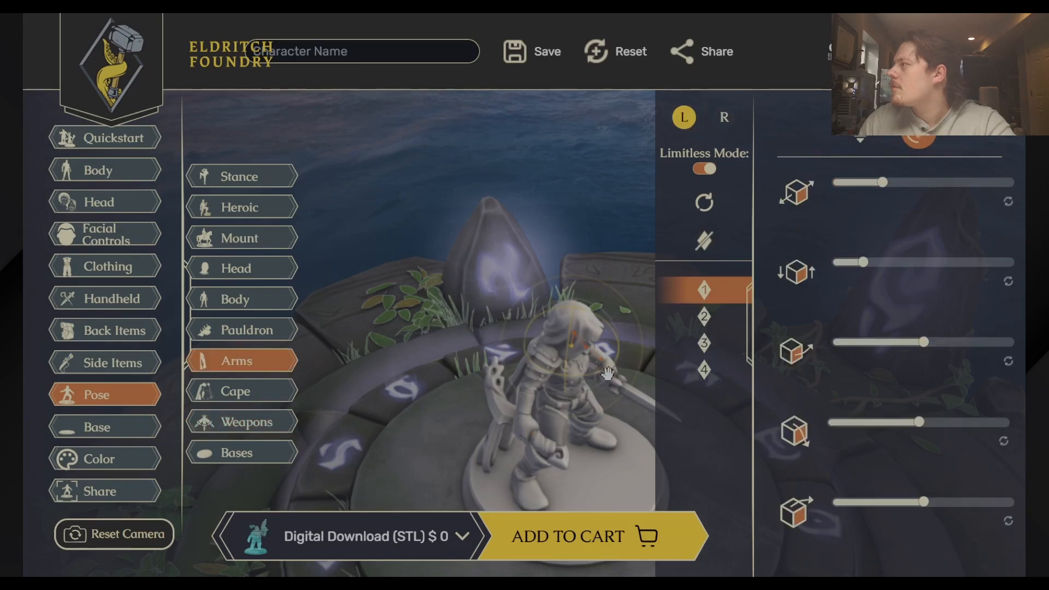
{"action": "left_click", "coordinate": [726, 118]}
{"action": "left_click_drag", "start_coordinate": [548, 381], "coordinate": [562, 386]}
{"action": "left_click_drag", "start_coordinate": [563, 386], "coordinate": [568, 389]}
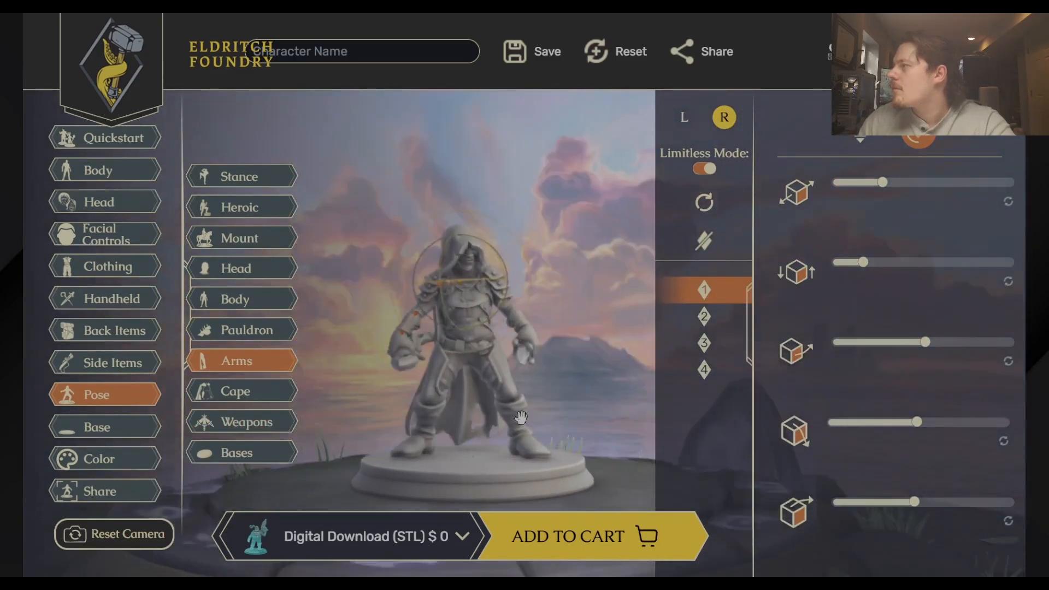
{"action": "left_click_drag", "start_coordinate": [464, 421], "coordinate": [494, 427]}
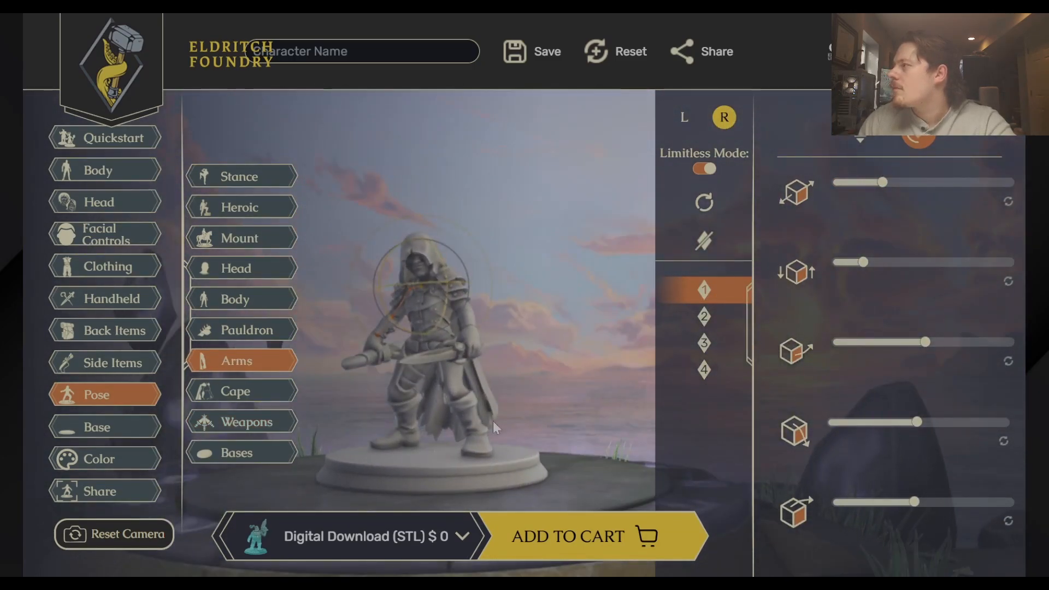
Select the right arm's second joint and examine the arm and dagger pose from several sides
{"action": "left_click_drag", "start_coordinate": [608, 377], "coordinate": [687, 375]}
{"action": "left_click", "coordinate": [673, 312]}
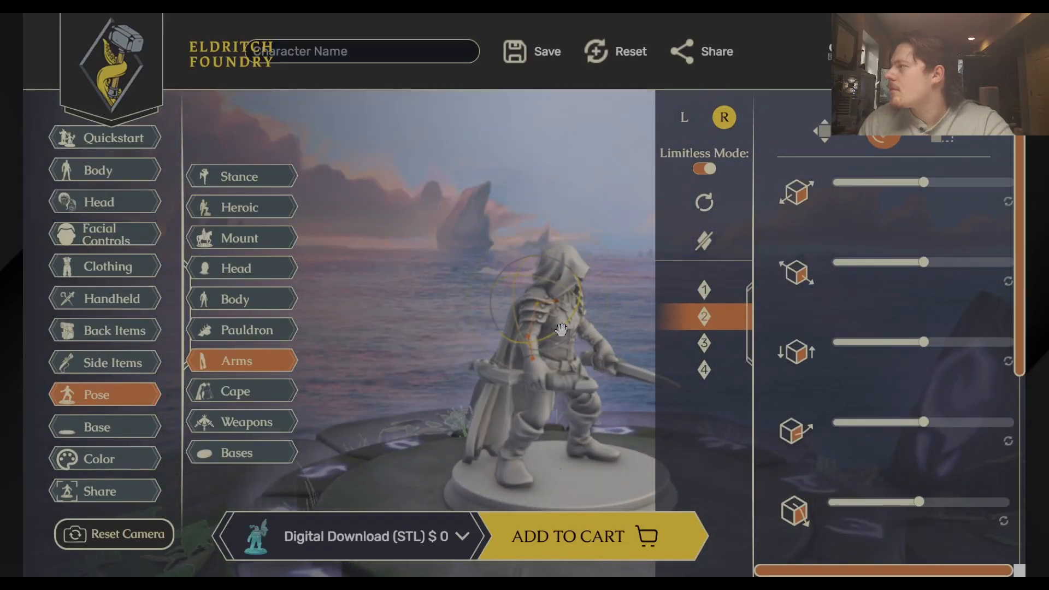
{"action": "left_click_drag", "start_coordinate": [611, 284], "coordinate": [613, 348]}
{"action": "left_click_drag", "start_coordinate": [398, 225], "coordinate": [389, 183]}
{"action": "left_click_drag", "start_coordinate": [586, 333], "coordinate": [688, 203]}
{"action": "scroll", "coordinate": [549, 249], "scroll_direction": "up", "scroll_amount": 5}
{"action": "scroll", "coordinate": [507, 367], "scroll_direction": "down", "scroll_amount": 5}
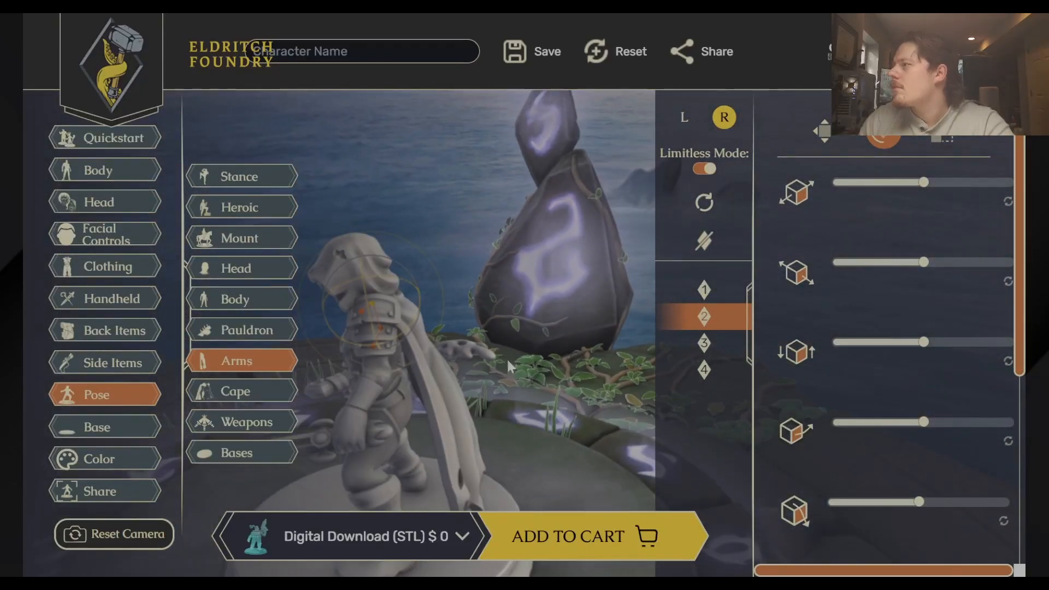
{"action": "left_click_drag", "start_coordinate": [608, 358], "coordinate": [426, 399]}
{"action": "scroll", "coordinate": [583, 365], "scroll_direction": "down", "scroll_amount": 5}
Compare the Royal courtyard and Wooden planks indoor round bases and place the halfling on Wooden planks
{"action": "left_click", "coordinate": [189, 454]}
{"action": "left_click", "coordinate": [822, 176]}
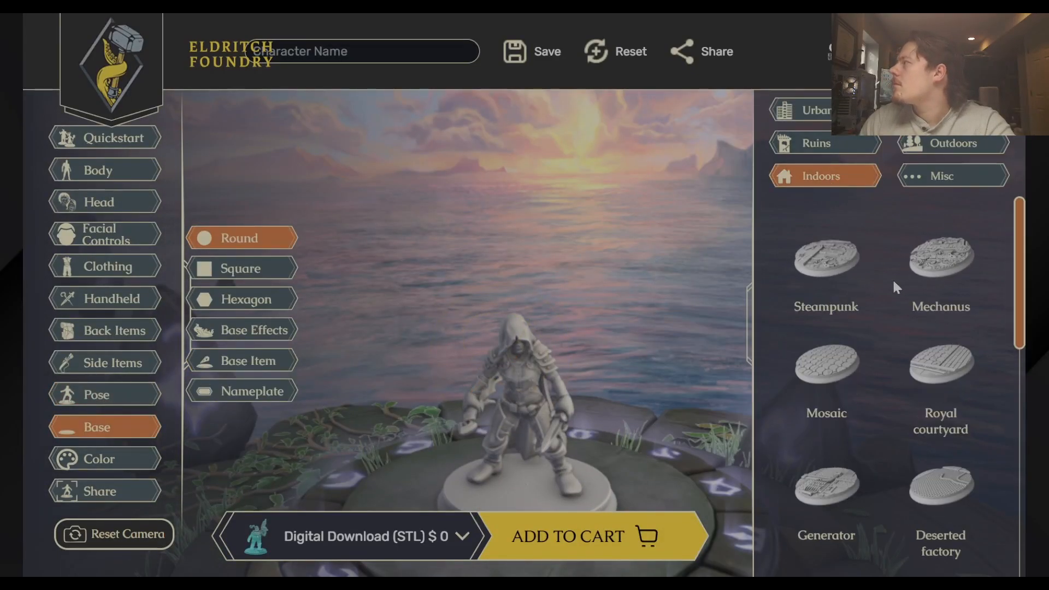
{"action": "scroll", "coordinate": [966, 370], "scroll_direction": "down", "scroll_amount": 1}
{"action": "left_click", "coordinate": [966, 370]}
{"action": "scroll", "coordinate": [897, 436], "scroll_direction": "down", "scroll_amount": 3}
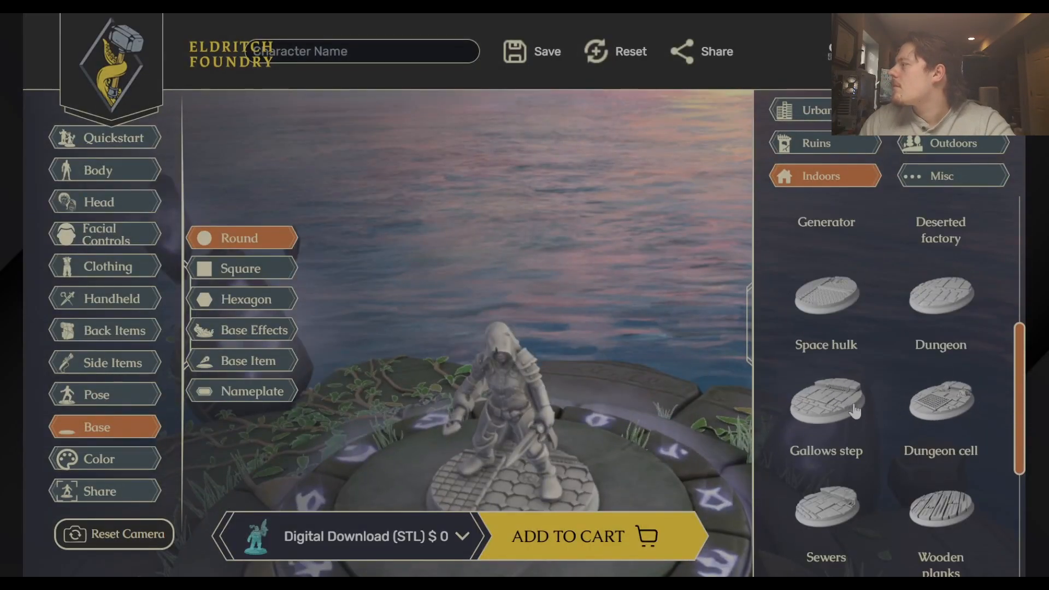
{"action": "left_click", "coordinate": [940, 508]}
{"action": "scroll", "coordinate": [920, 468], "scroll_direction": "down", "scroll_amount": 3}
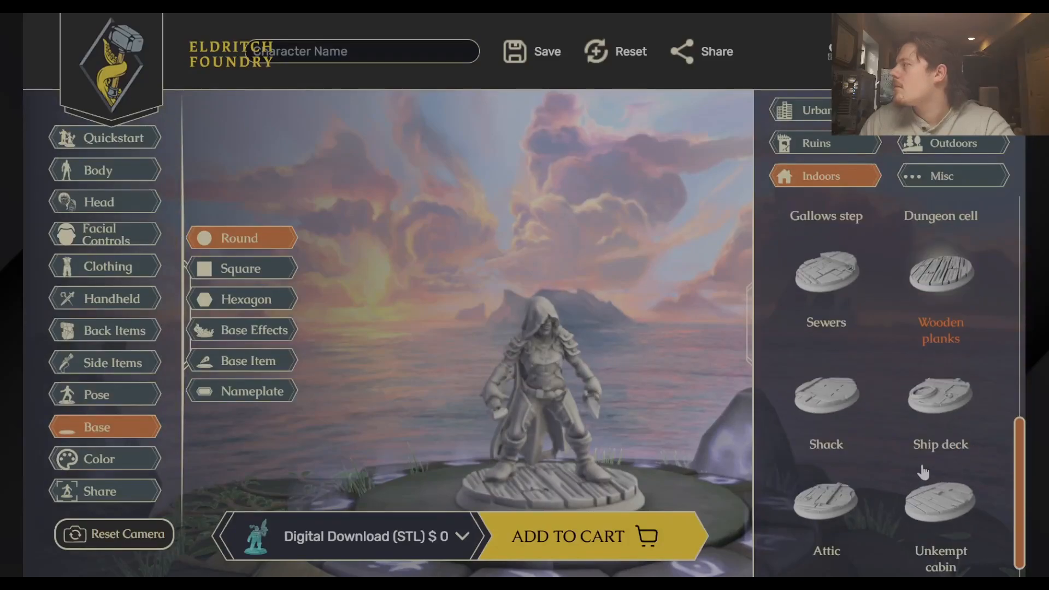
{"action": "scroll", "coordinate": [929, 485], "scroll_direction": "up", "scroll_amount": 5}
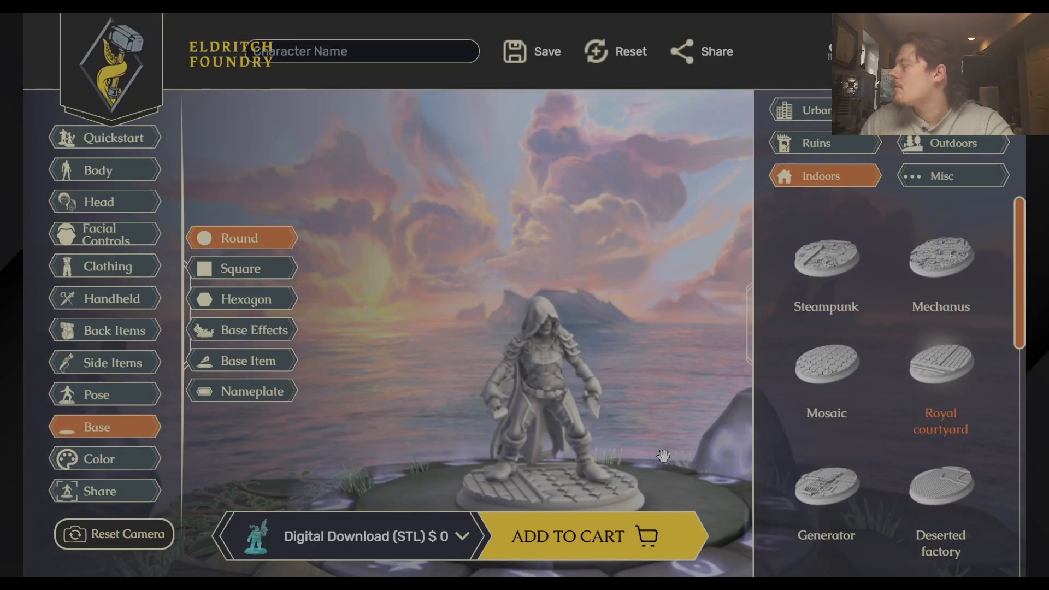
{"action": "scroll", "coordinate": [932, 434], "scroll_direction": "down", "scroll_amount": 3}
Browse the base effects and the base items, including the Sport and Magical Focus categories
{"action": "left_click", "coordinate": [247, 330]}
{"action": "left_click", "coordinate": [248, 360]}
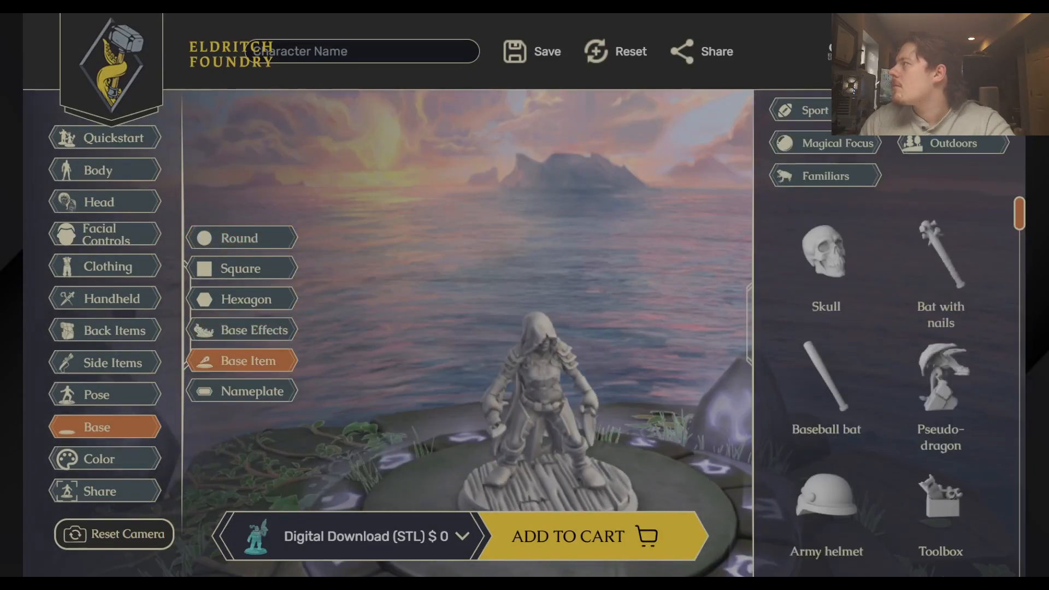
{"action": "left_click", "coordinate": [853, 113]}
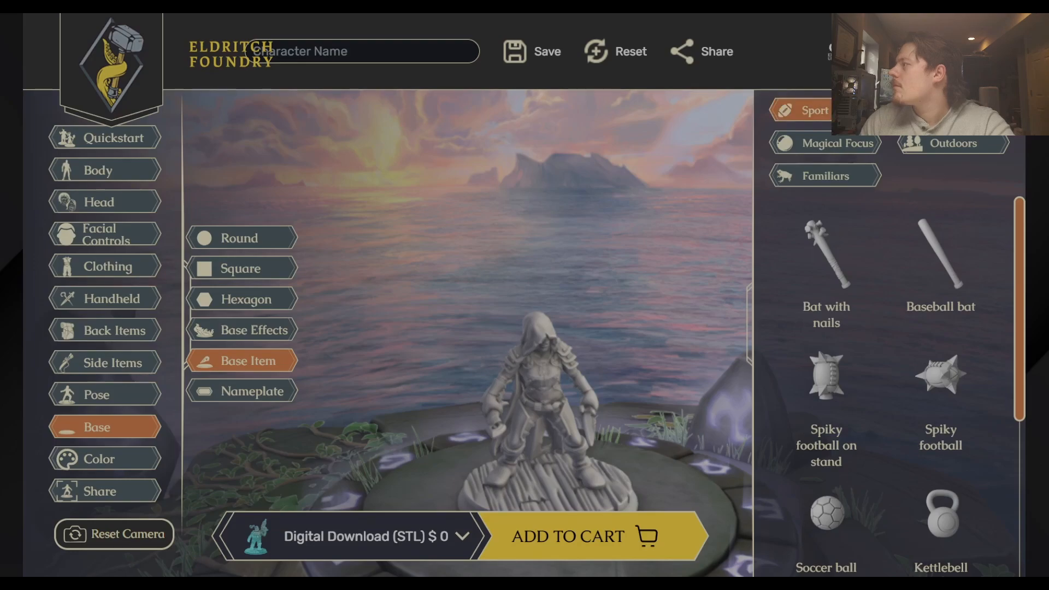
{"action": "left_click", "coordinate": [935, 112]}
{"action": "scroll", "coordinate": [869, 451], "scroll_direction": "down", "scroll_amount": 5}
{"action": "left_click", "coordinate": [838, 143]}
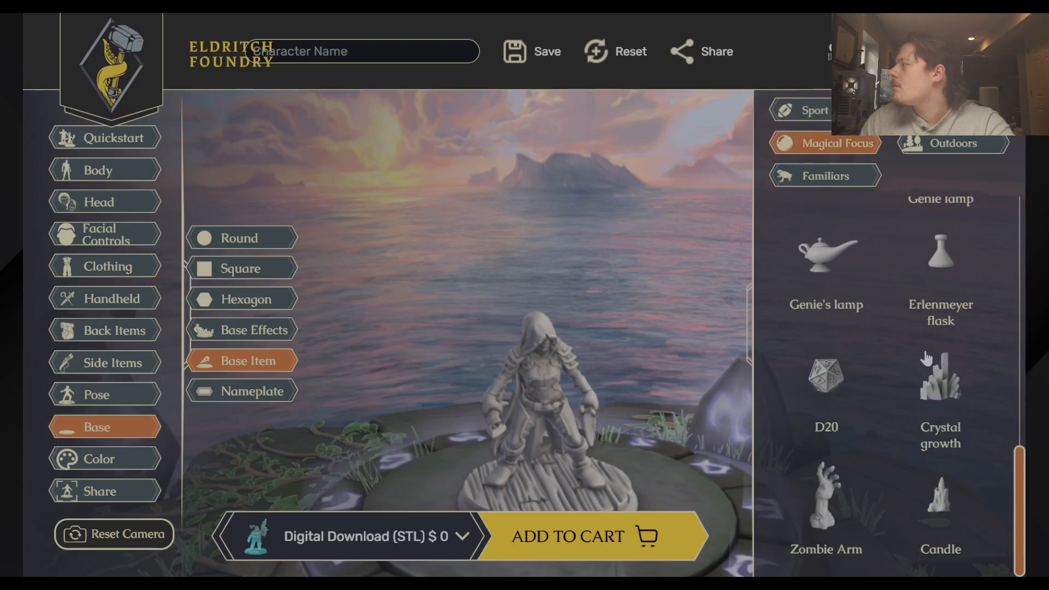
{"action": "scroll", "coordinate": [931, 358], "scroll_direction": "up", "scroll_amount": 3}
{"action": "scroll", "coordinate": [935, 328], "scroll_direction": "up", "scroll_amount": 3}
Add the Blood puddle from the Outdoors base items to the wooden base
{"action": "left_click", "coordinate": [954, 143]}
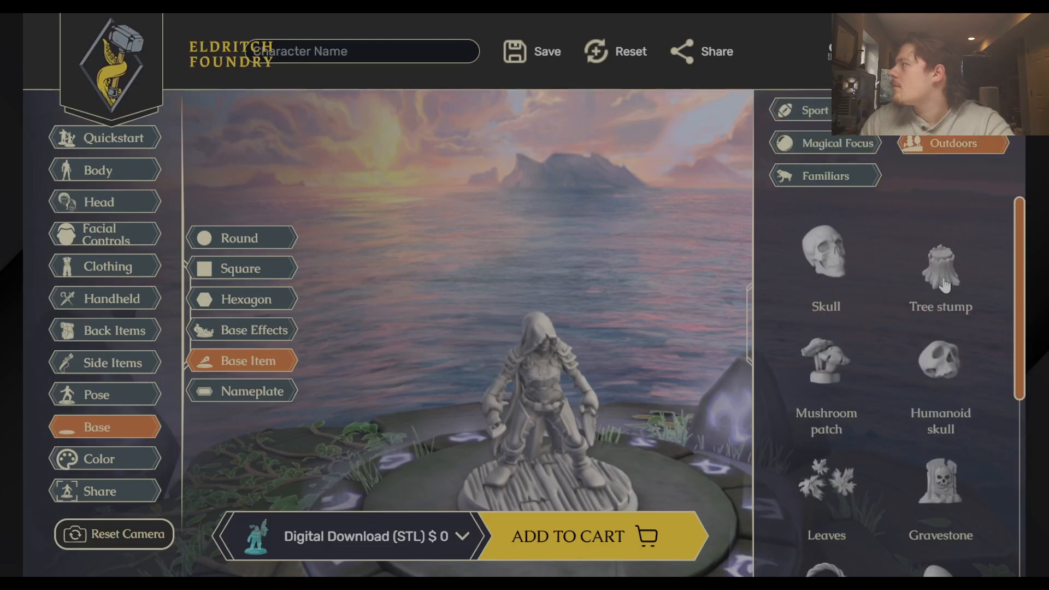
{"action": "scroll", "coordinate": [955, 285], "scroll_direction": "down", "scroll_amount": 2}
{"action": "scroll", "coordinate": [956, 285], "scroll_direction": "down", "scroll_amount": 2}
{"action": "left_click", "coordinate": [941, 478]}
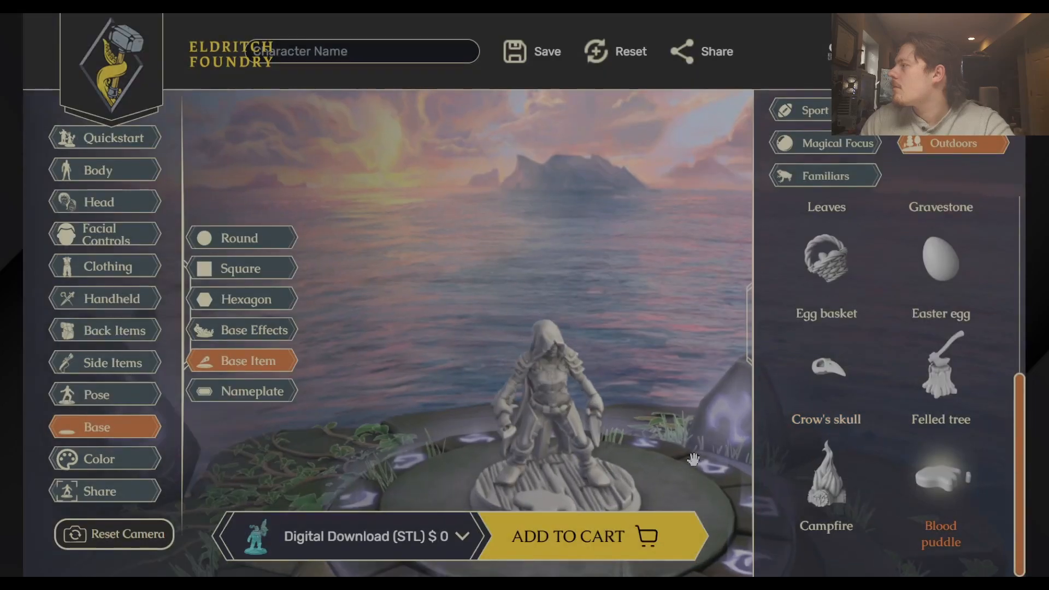
Move the Blood puddle base item across the wooden planks so it sits just in front of the halfling's left foot
{"action": "left_click", "coordinate": [82, 392]}
{"action": "left_click", "coordinate": [236, 468]}
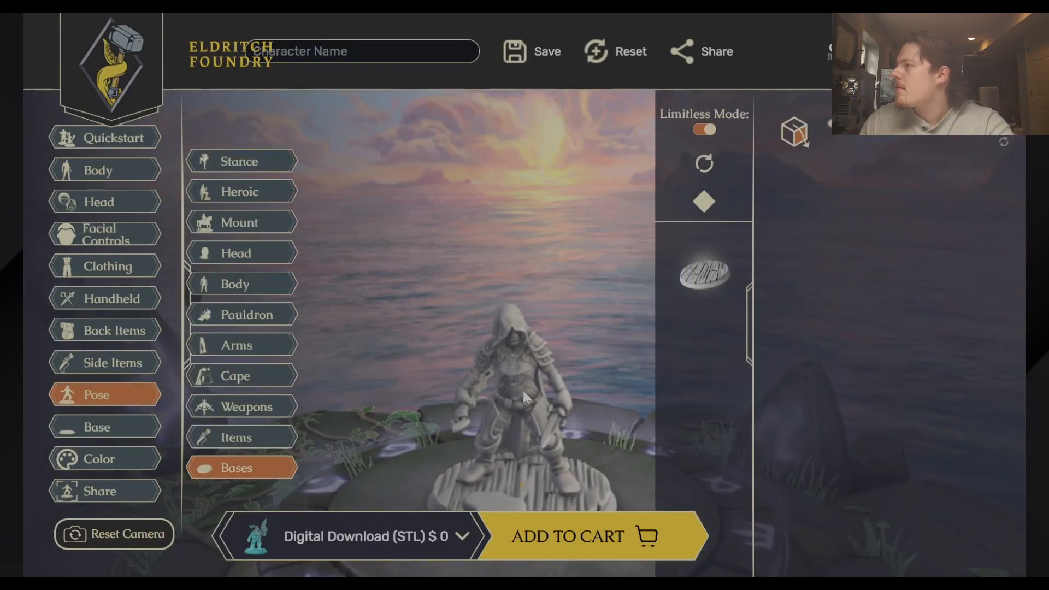
{"action": "left_click", "coordinate": [236, 437]}
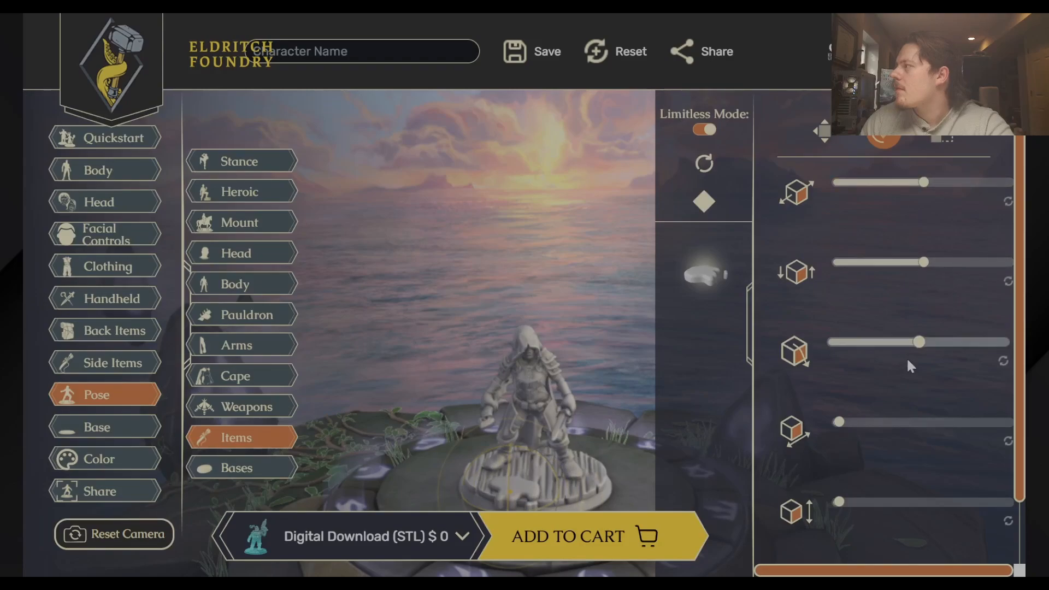
{"action": "left_click", "coordinate": [823, 130]}
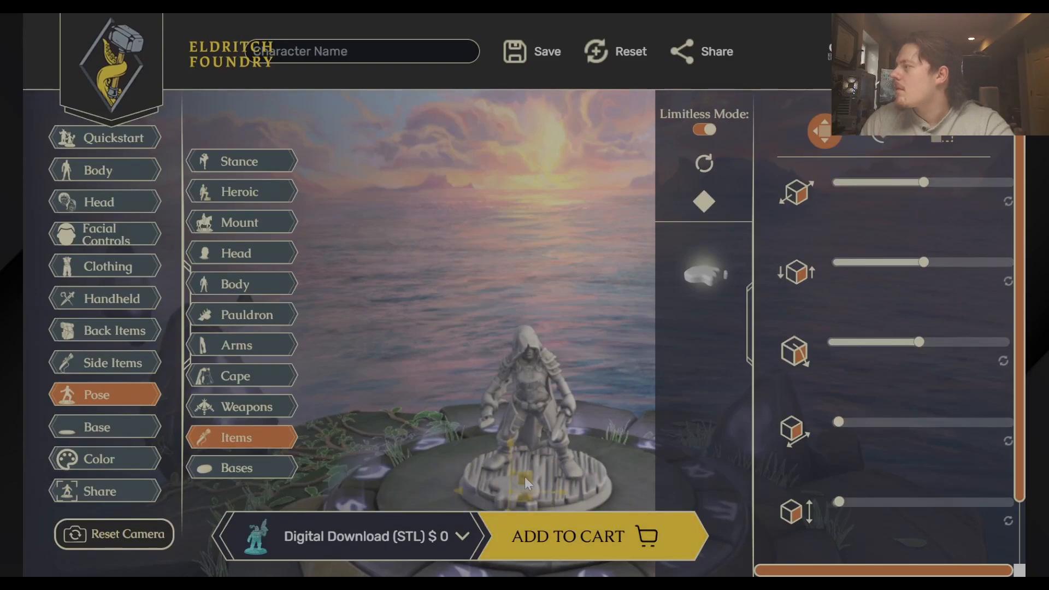
{"action": "left_click_drag", "start_coordinate": [650, 458], "coordinate": [519, 444]}
{"action": "scroll", "coordinate": [628, 476], "scroll_direction": "down", "scroll_amount": 3}
{"action": "scroll", "coordinate": [628, 475], "scroll_direction": "up", "scroll_amount": 5}
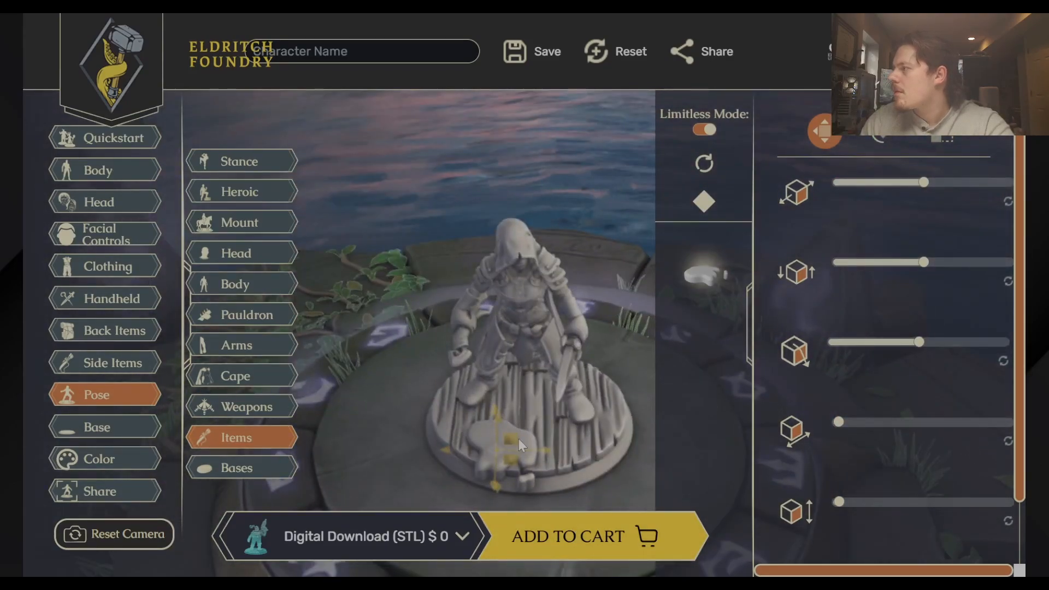
{"action": "mouse_move", "coordinate": [924, 262]}
{"action": "left_mouse_down"}
{"action": "mouse_move", "coordinate": [915, 273]}
{"action": "mouse_move", "coordinate": [912, 263]}
{"action": "left_mouse_up"}
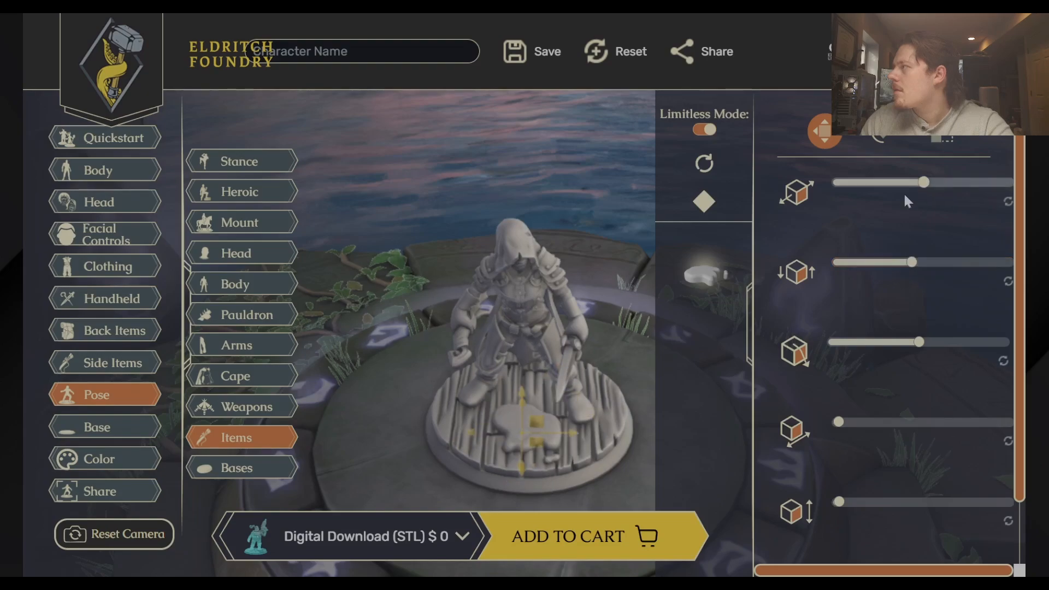
{"action": "left_click_drag", "start_coordinate": [924, 182], "coordinate": [936, 183]}
{"action": "left_click_drag", "start_coordinate": [912, 263], "coordinate": [906, 265]}
{"action": "left_click_drag", "start_coordinate": [919, 343], "coordinate": [980, 343]}
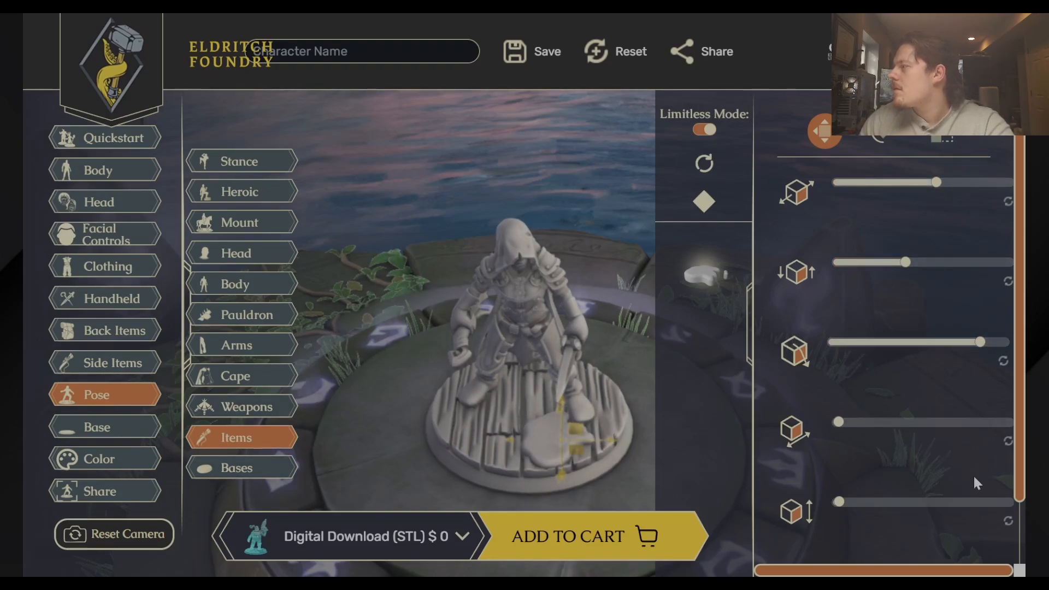
Reset the camera, try to open the color options and reload the creator page
{"action": "left_click", "coordinate": [111, 532]}
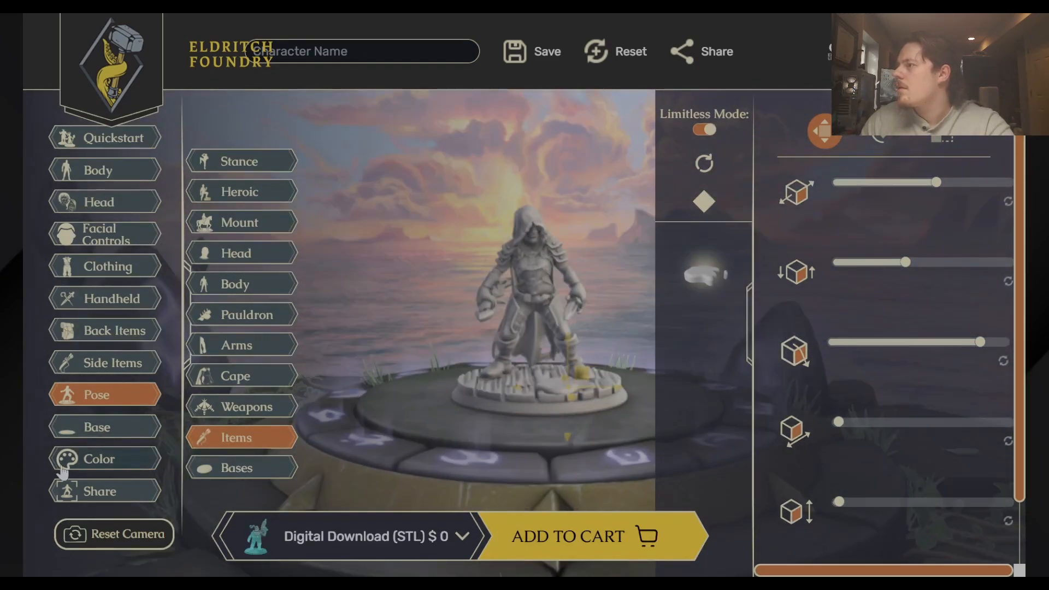
{"action": "left_click", "coordinate": [97, 427]}
{"action": "left_click", "coordinate": [99, 459]}
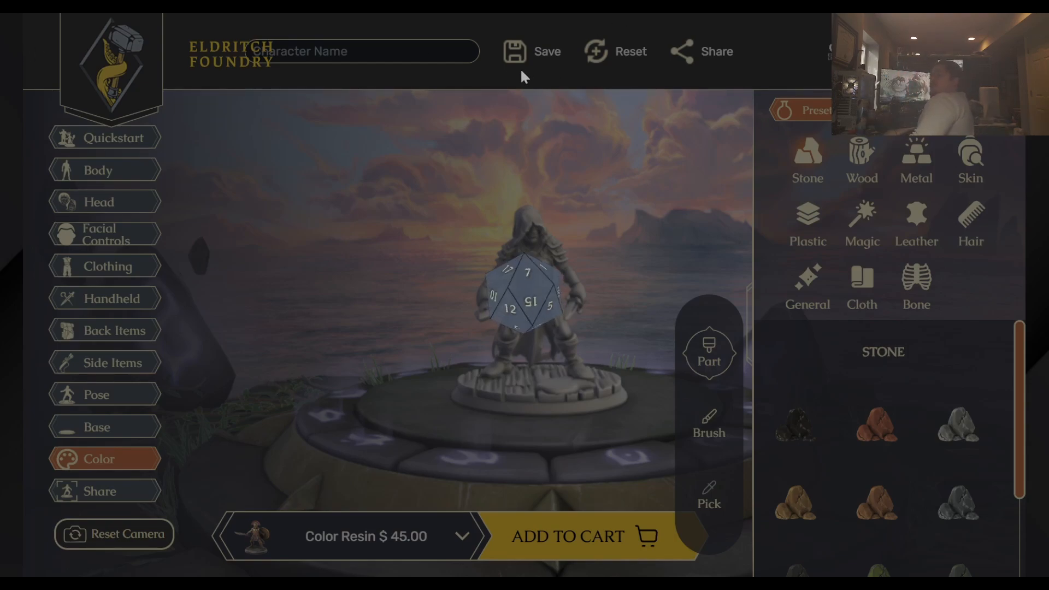
{"action": "key", "text": "F11"}
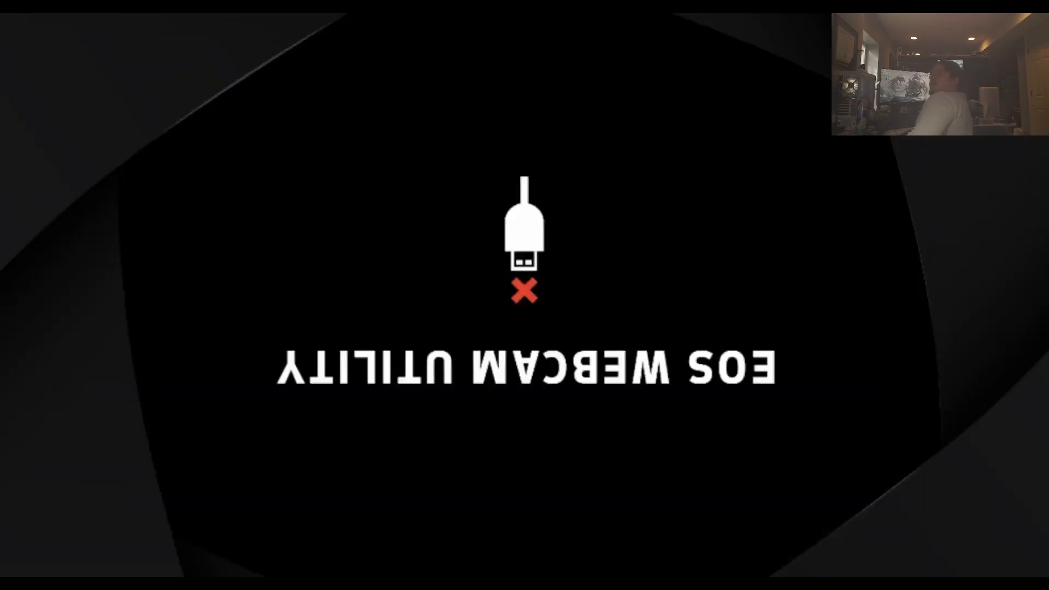
{"action": "left_click", "coordinate": [52, 48]}
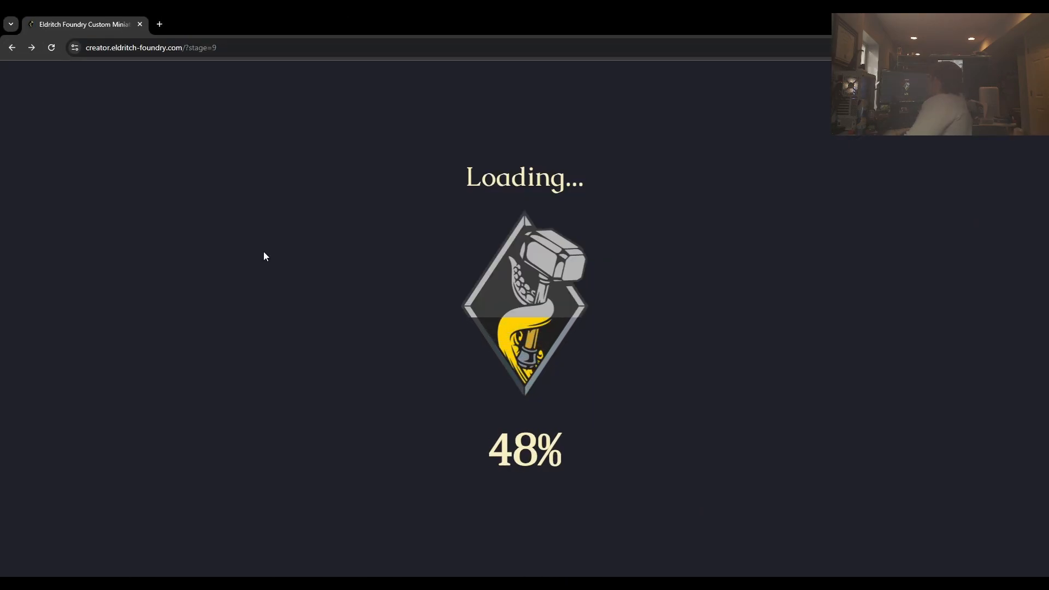
Name the character Calla Whisperfeet, try the color options again and reload the page
{"action": "type", "text": "Call"}
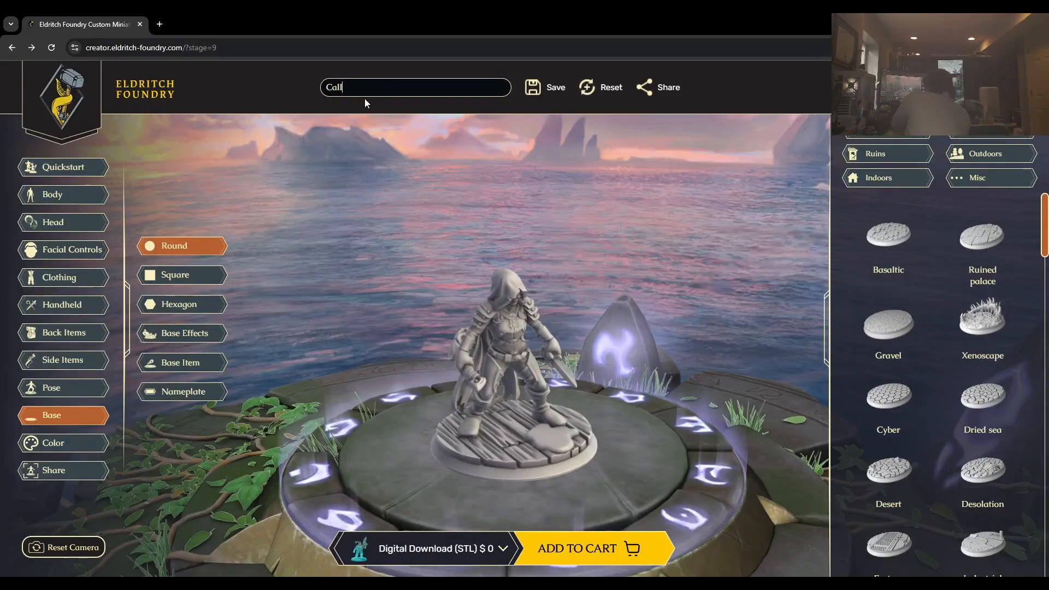
{"action": "type", "text": "a Whisperfeet"}
{"action": "left_click", "coordinate": [90, 442]}
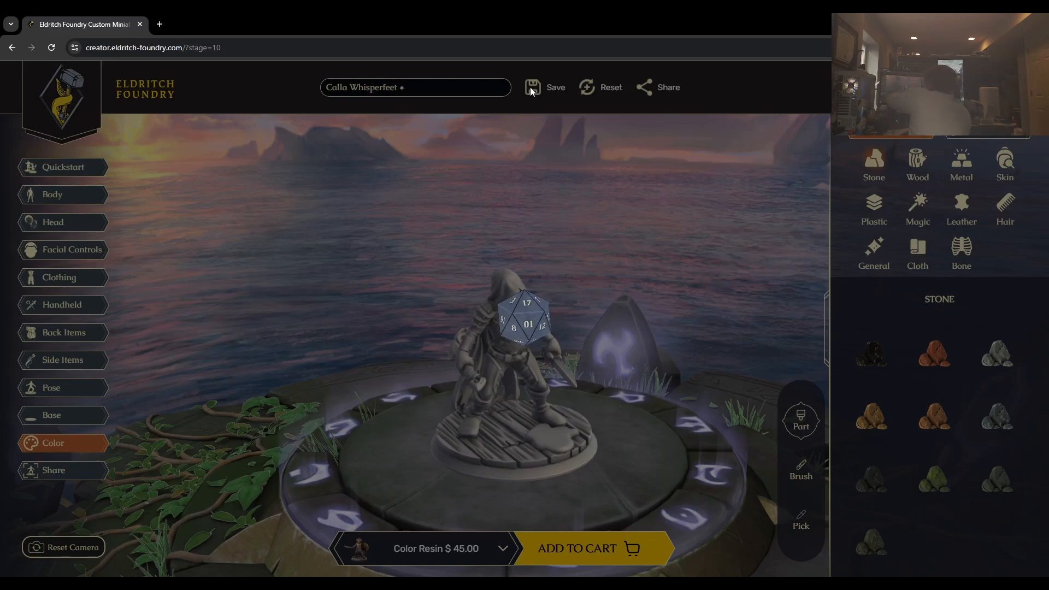
{"action": "left_click", "coordinate": [52, 48]}
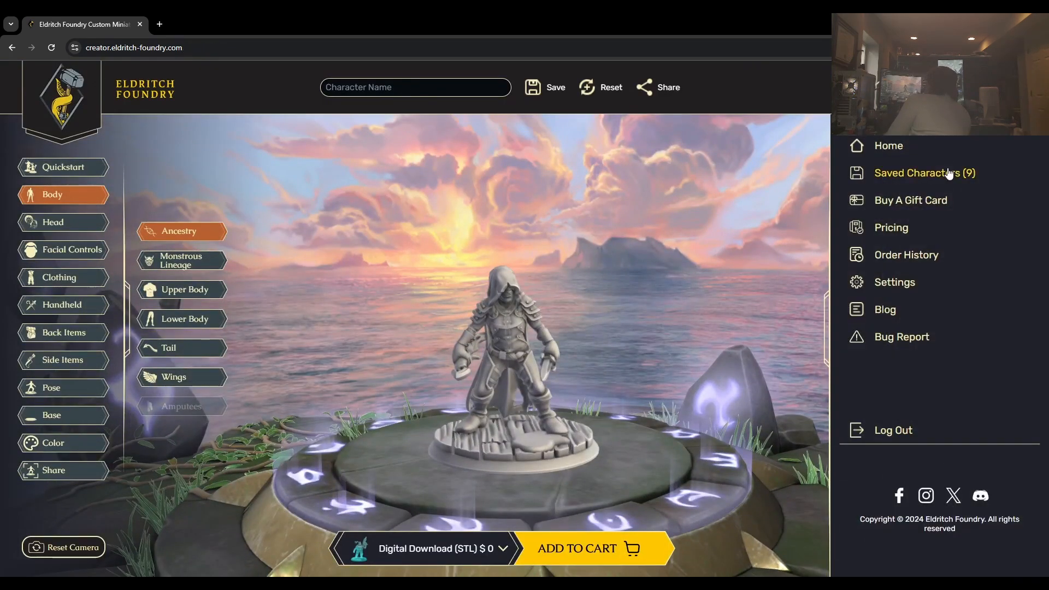
Name the reloaded character Calla Whisperfeet, save it and try to open the color options
{"action": "left_click", "coordinate": [443, 93]}
{"action": "type", "text": "Calla Whispe"}
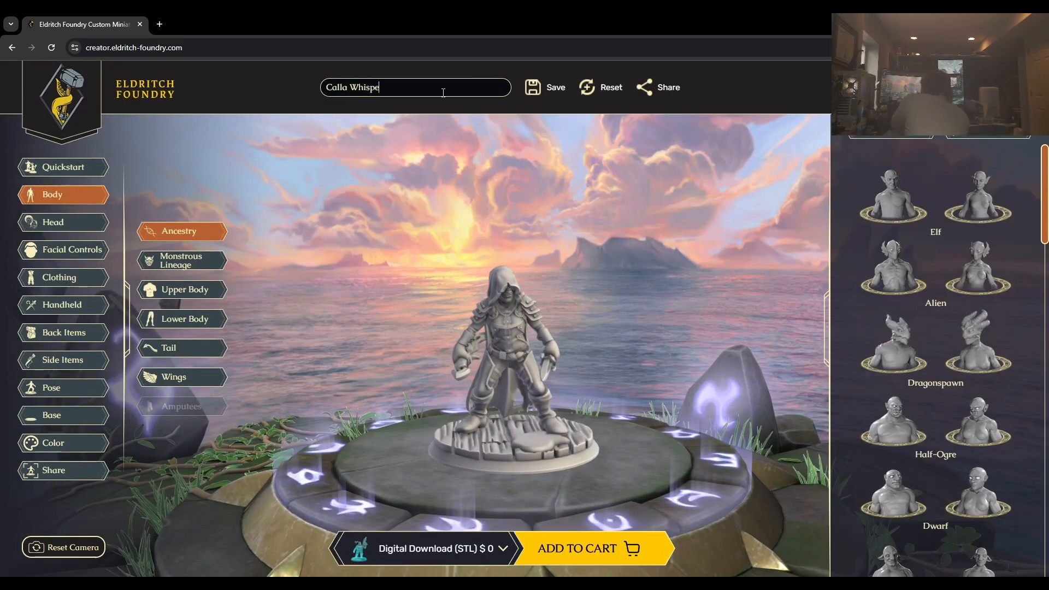
{"action": "type", "text": "rfeet *"}
{"action": "left_click", "coordinate": [534, 87]}
{"action": "left_click", "coordinate": [70, 445]}
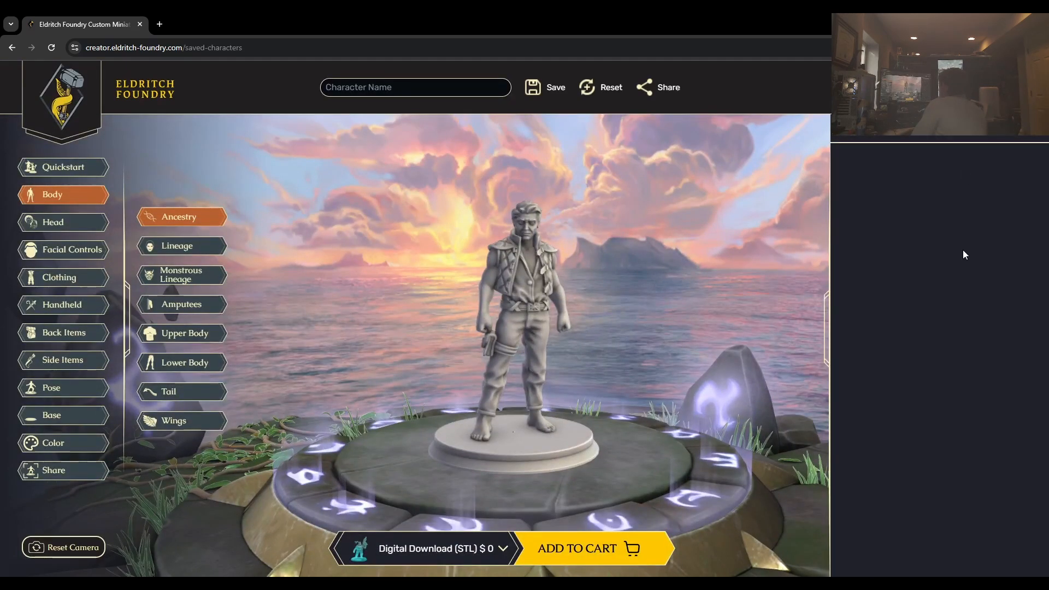
Load Calla Whisperfeet from the saved characters and try to open the color options for it
{"action": "left_click", "coordinate": [923, 348]}
{"action": "type", "text": "Calla Whisperfeet *"}
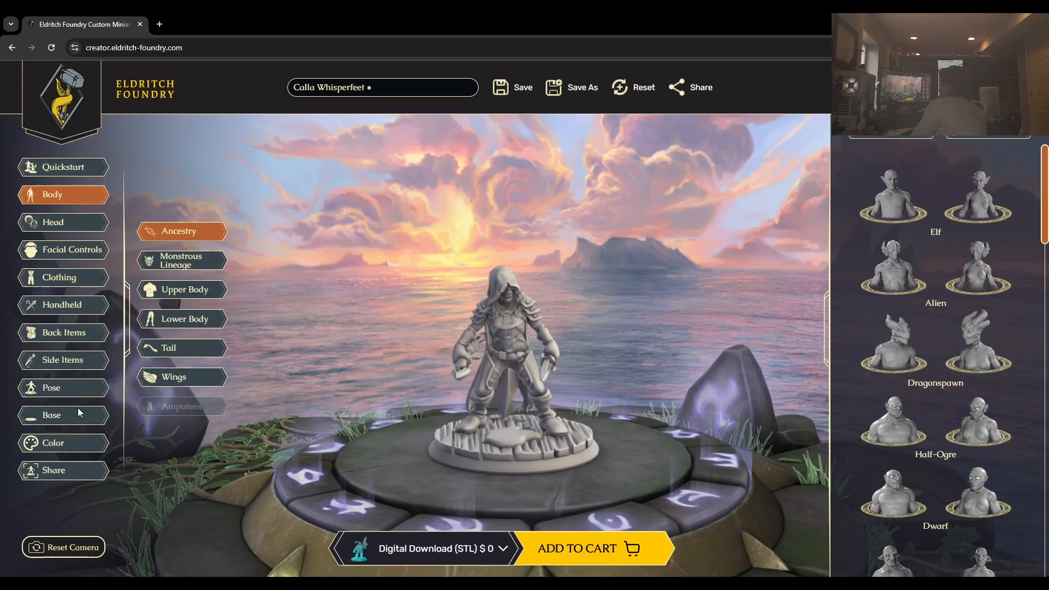
{"action": "left_click", "coordinate": [64, 442]}
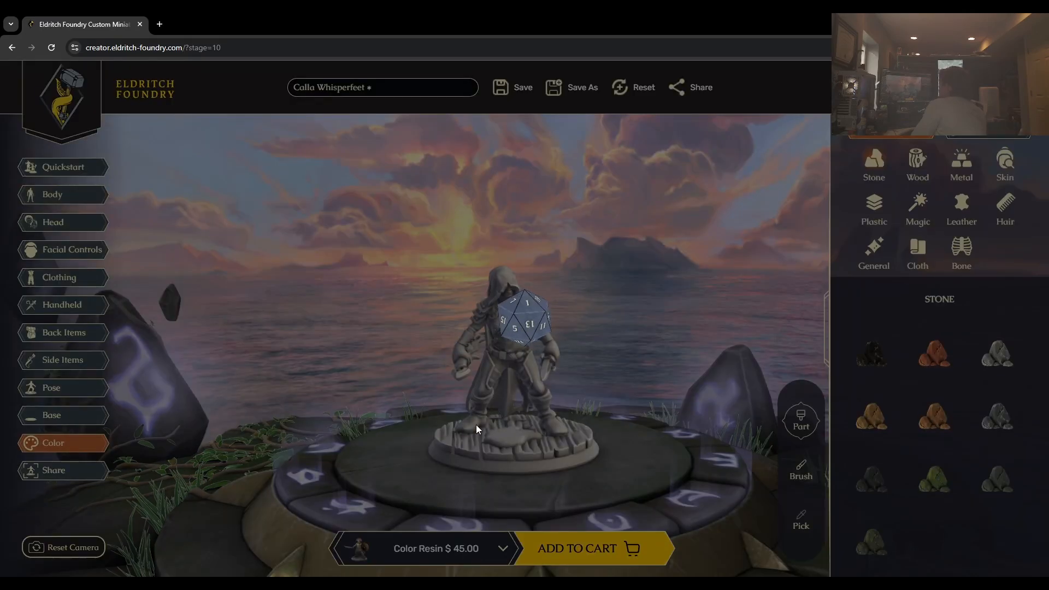
Reload the creator page from the browser and retry the color options on the unnamed halfling
{"action": "left_click", "coordinate": [869, 48]}
{"action": "left_click", "coordinate": [877, 109]}
{"action": "left_click", "coordinate": [634, 48]}
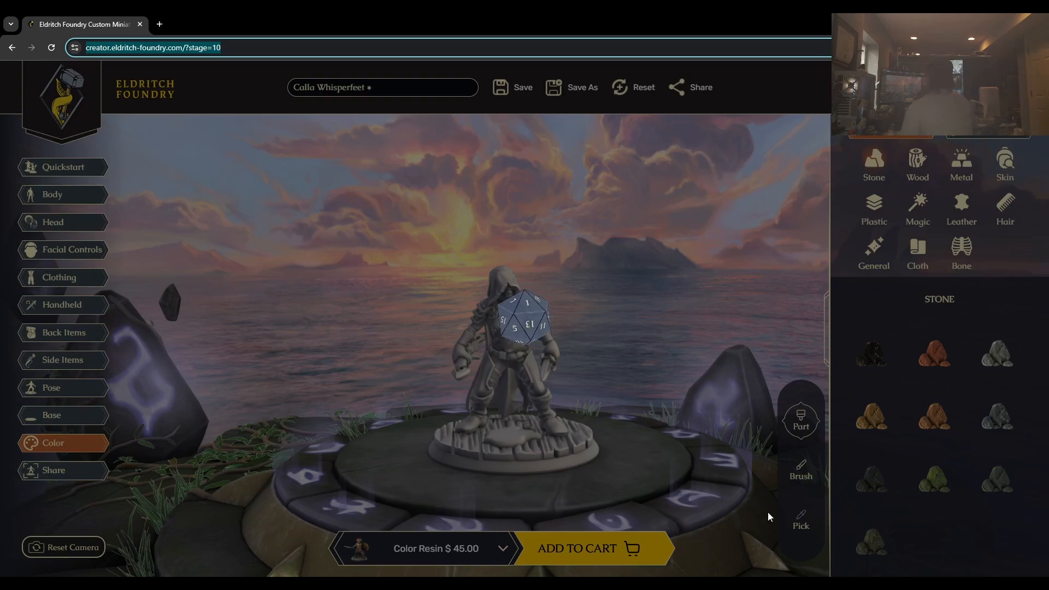
{"action": "left_click", "coordinate": [612, 219]}
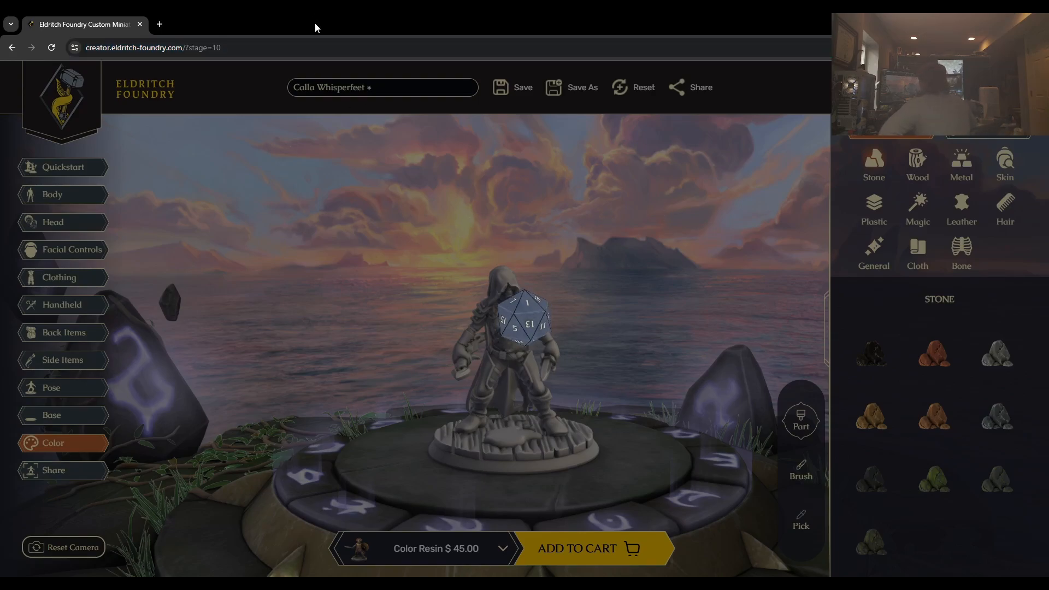
{"action": "left_click", "coordinate": [53, 48]}
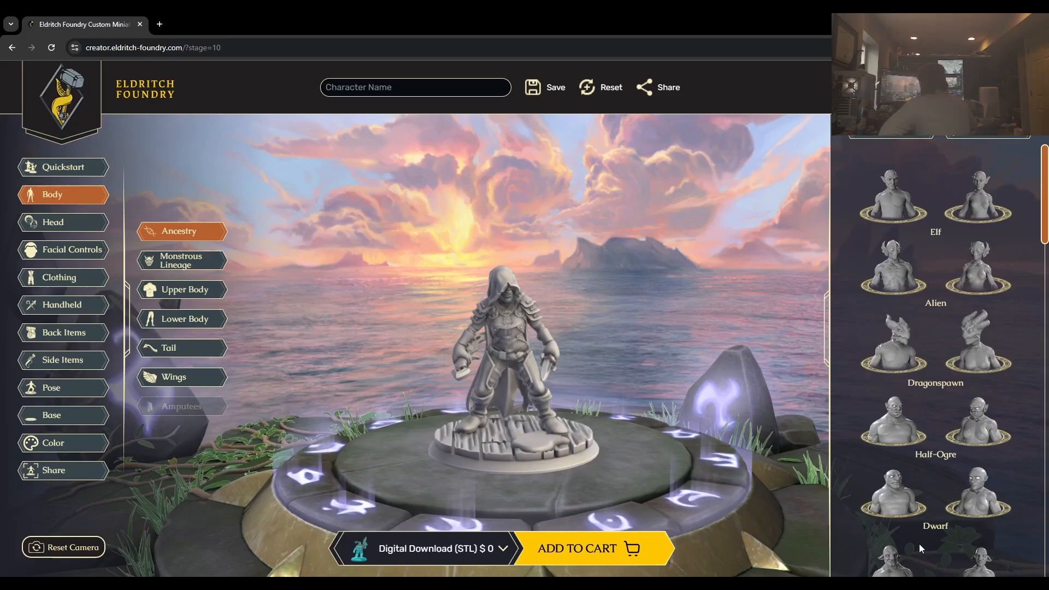
{"action": "left_click", "coordinate": [71, 442]}
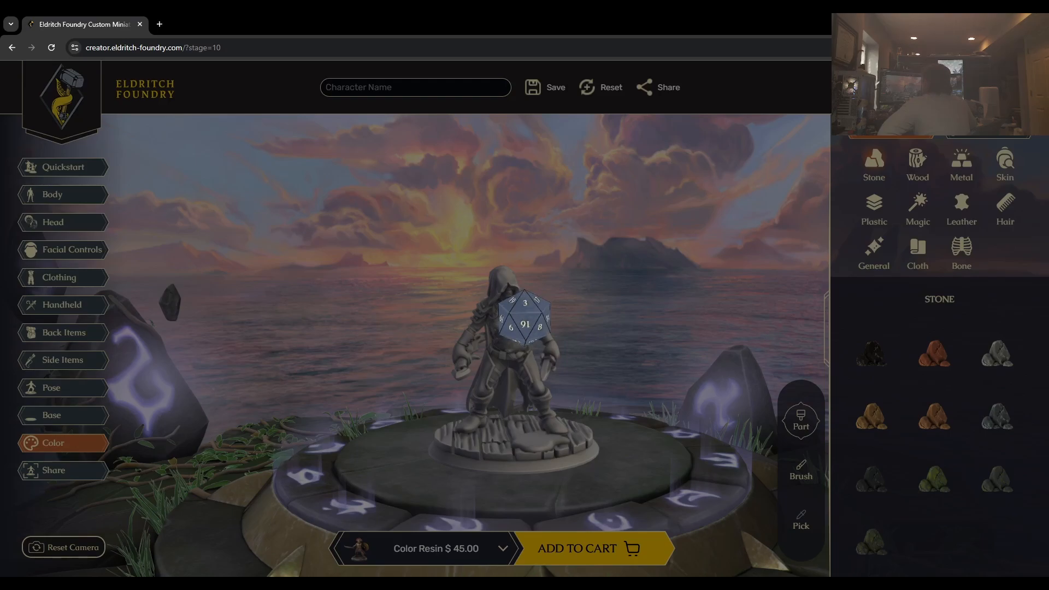
Check the notifications on X in a separate browser tab and close that tab
{"action": "left_click", "coordinate": [159, 24]}
{"action": "left_click", "coordinate": [341, 280]}
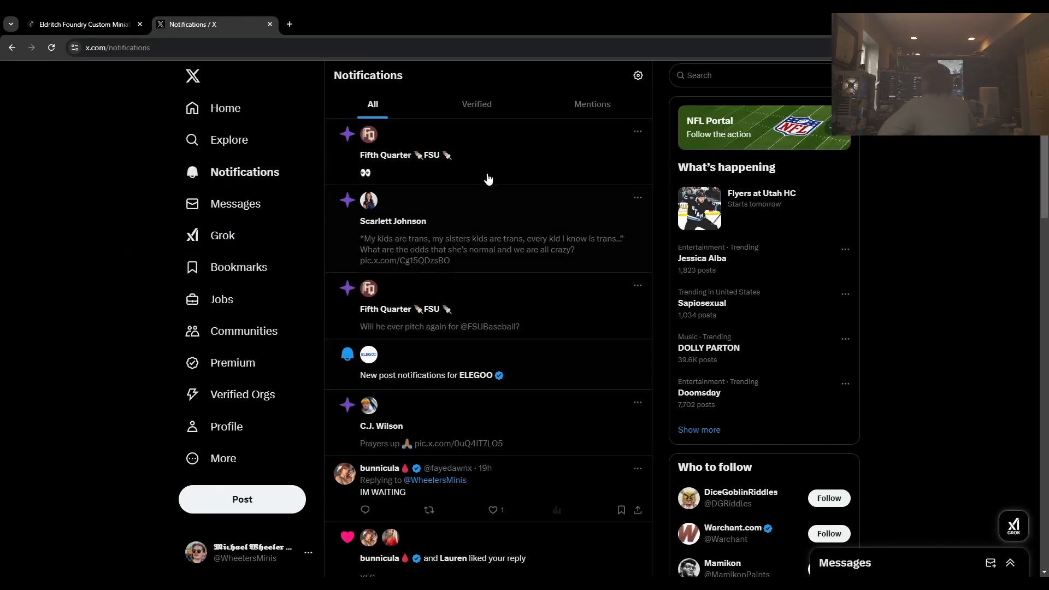
{"action": "left_click", "coordinate": [487, 175]}
{"action": "left_click", "coordinate": [337, 76]}
{"action": "left_click", "coordinate": [270, 24]}
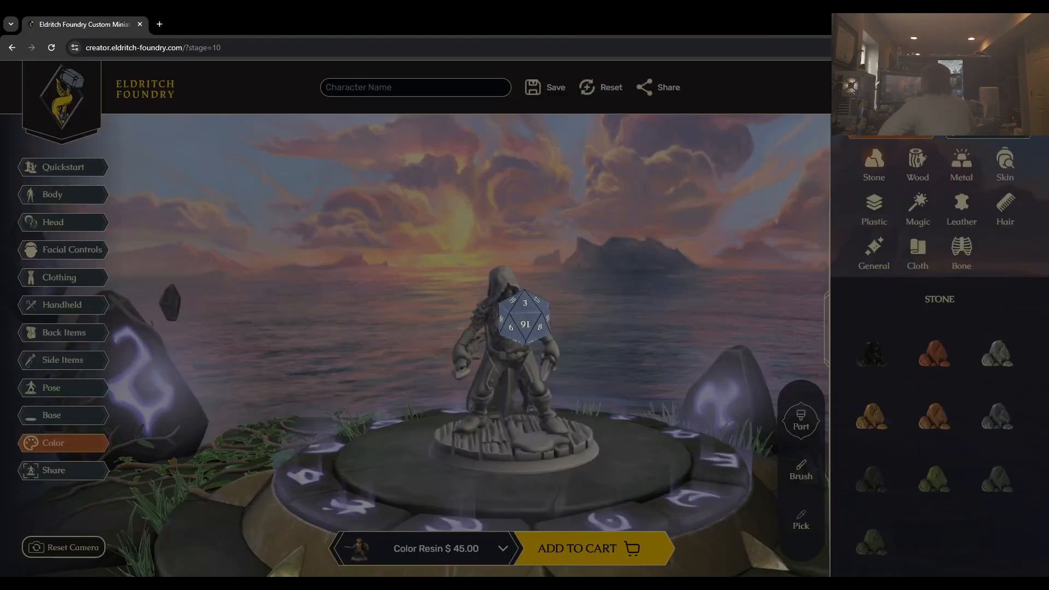
Reload the creator twice to retry the color options, and open and close a blank browser tab
{"action": "left_click", "coordinate": [51, 48]}
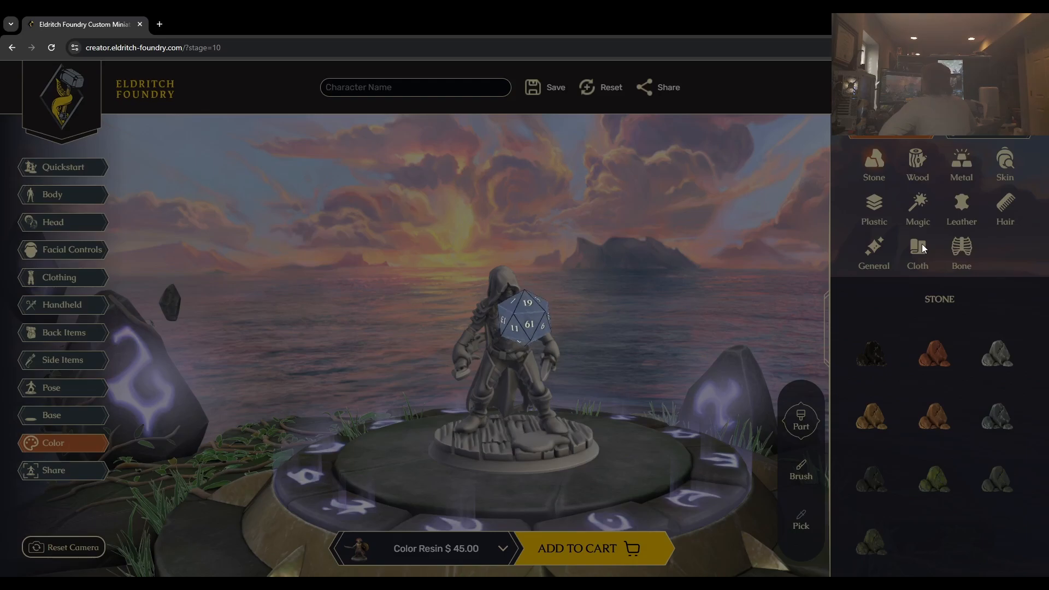
{"action": "left_click", "coordinate": [52, 48]}
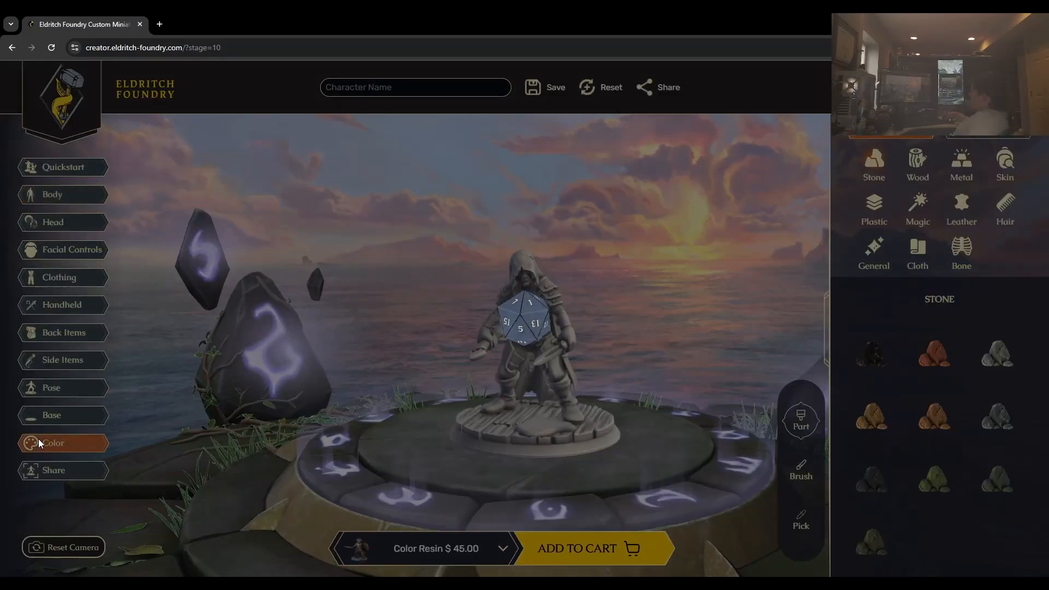
{"action": "left_click", "coordinate": [160, 24]}
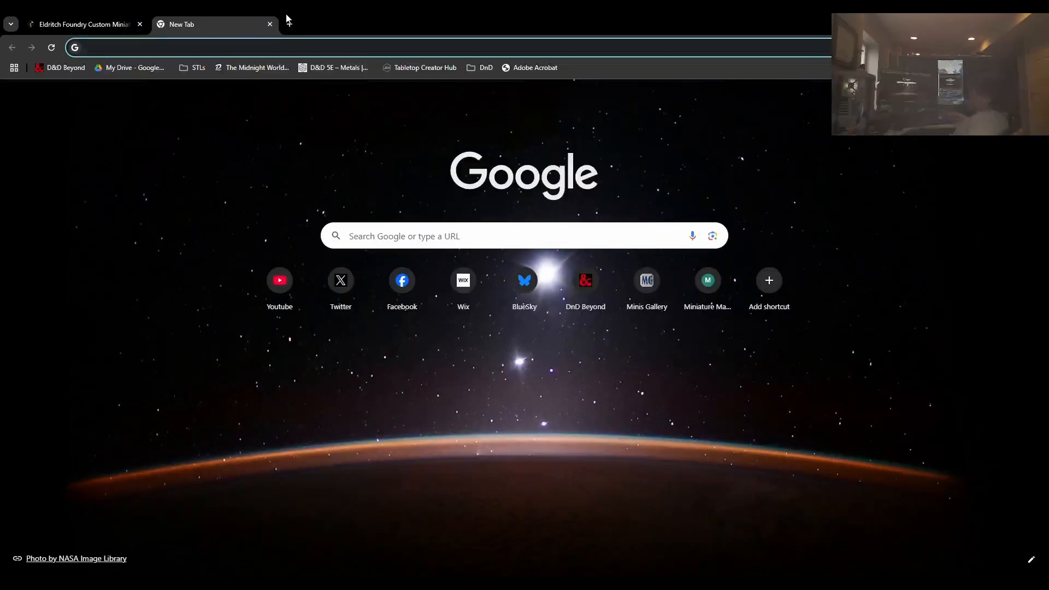
{"action": "left_click", "coordinate": [270, 25]}
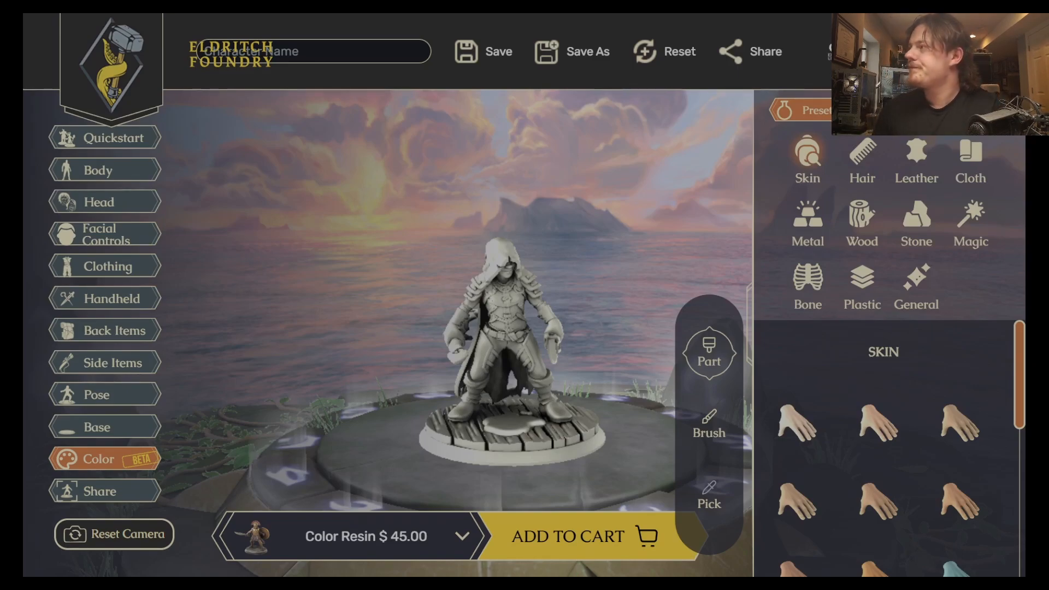
Color the halfling's hood and cape with the black Cloth preset, applying it to whole parts
{"action": "left_click_drag", "start_coordinate": [437, 311], "coordinate": [543, 307]}
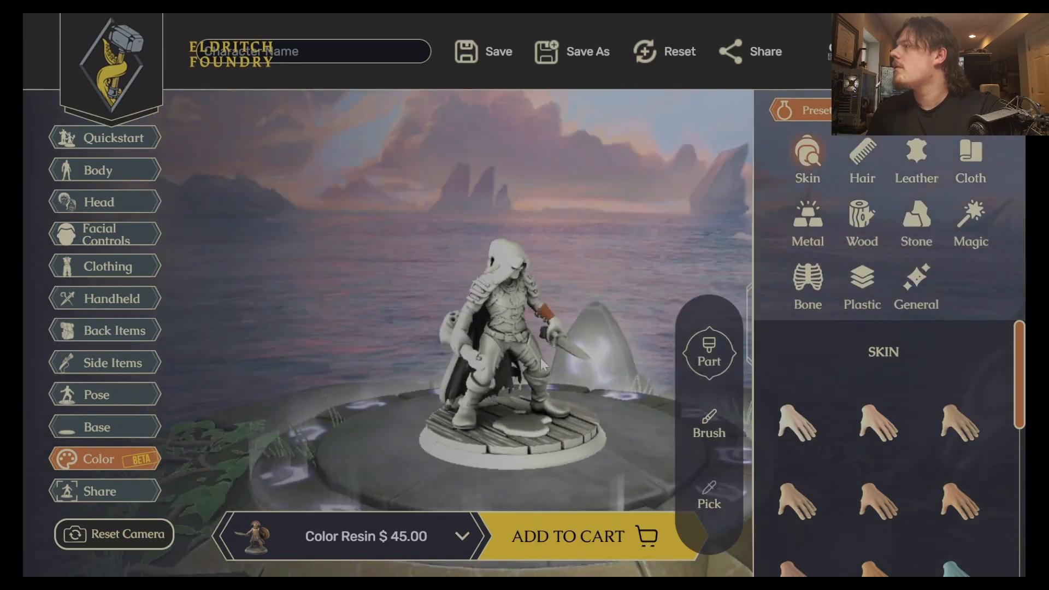
{"action": "scroll", "coordinate": [543, 307], "scroll_direction": "up", "scroll_amount": 5}
{"action": "left_click_drag", "start_coordinate": [628, 309], "coordinate": [689, 313]}
{"action": "left_click", "coordinate": [963, 171]}
{"action": "scroll", "coordinate": [902, 390], "scroll_direction": "down", "scroll_amount": 5}
{"action": "left_click", "coordinate": [877, 547]}
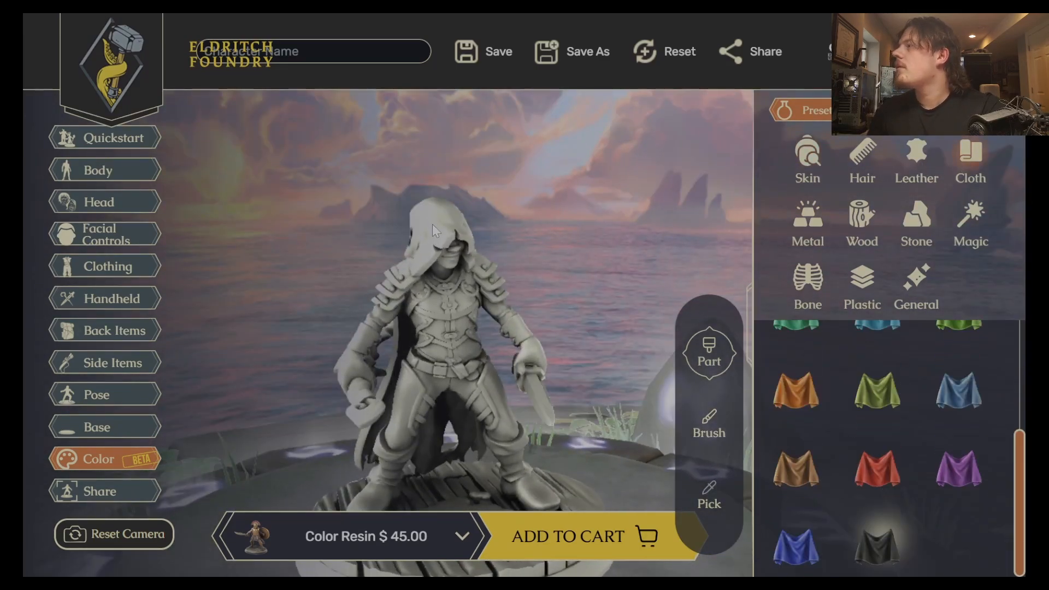
{"action": "left_click_drag", "start_coordinate": [443, 222], "coordinate": [524, 372]}
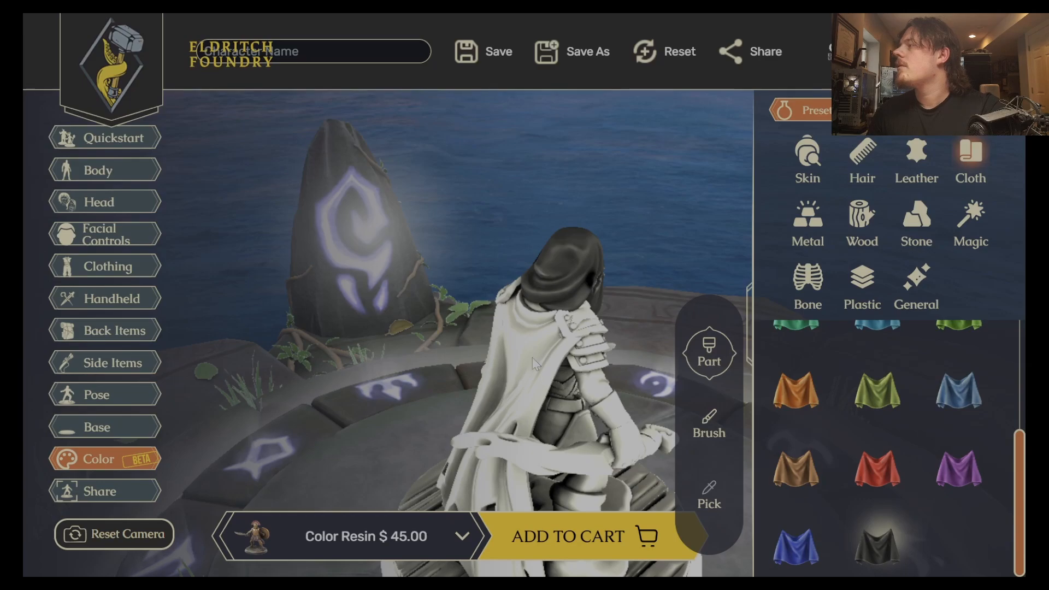
{"action": "left_click", "coordinate": [526, 346]}
Color the halfling's left boot with the black Leather preset and examine the figure from several sides
{"action": "left_click_drag", "start_coordinate": [637, 303], "coordinate": [427, 241]}
{"action": "left_click", "coordinate": [915, 165]}
{"action": "left_click", "coordinate": [798, 545]}
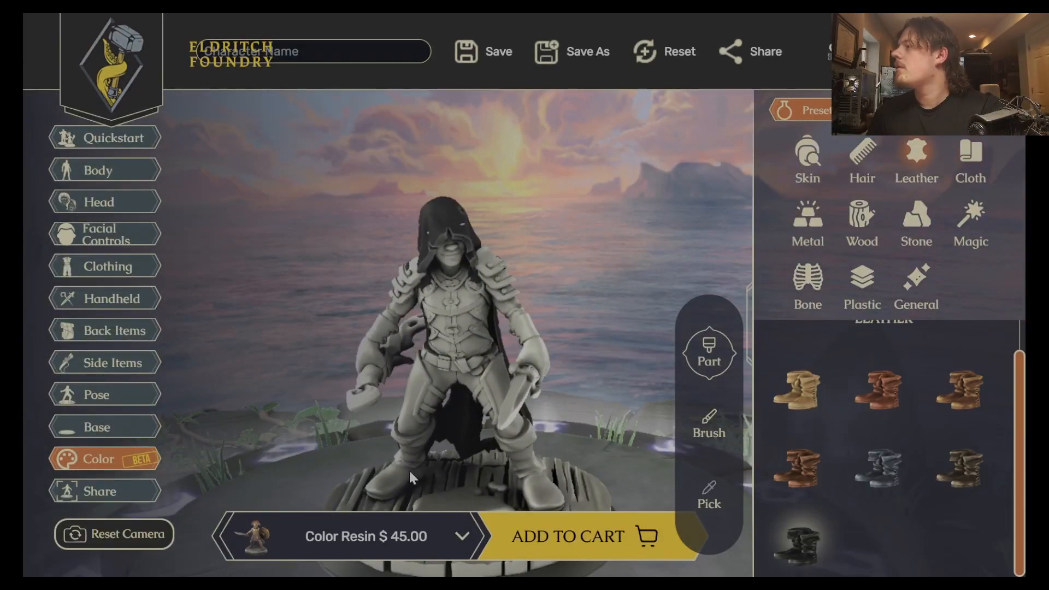
{"action": "left_click", "coordinate": [571, 483]}
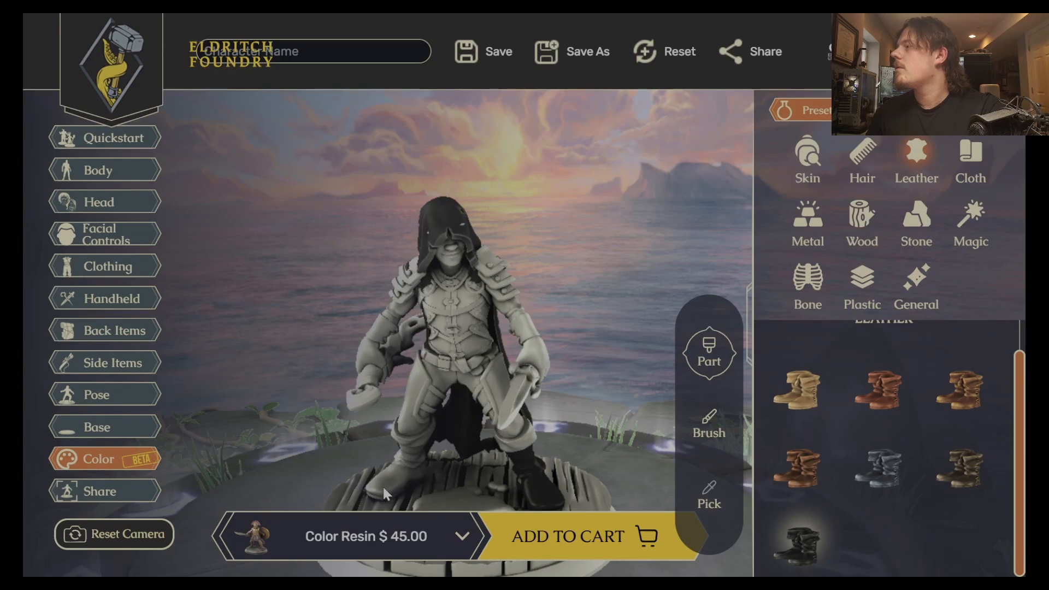
{"action": "left_click_drag", "start_coordinate": [607, 284], "coordinate": [585, 435]}
{"action": "left_click_drag", "start_coordinate": [611, 392], "coordinate": [515, 464]}
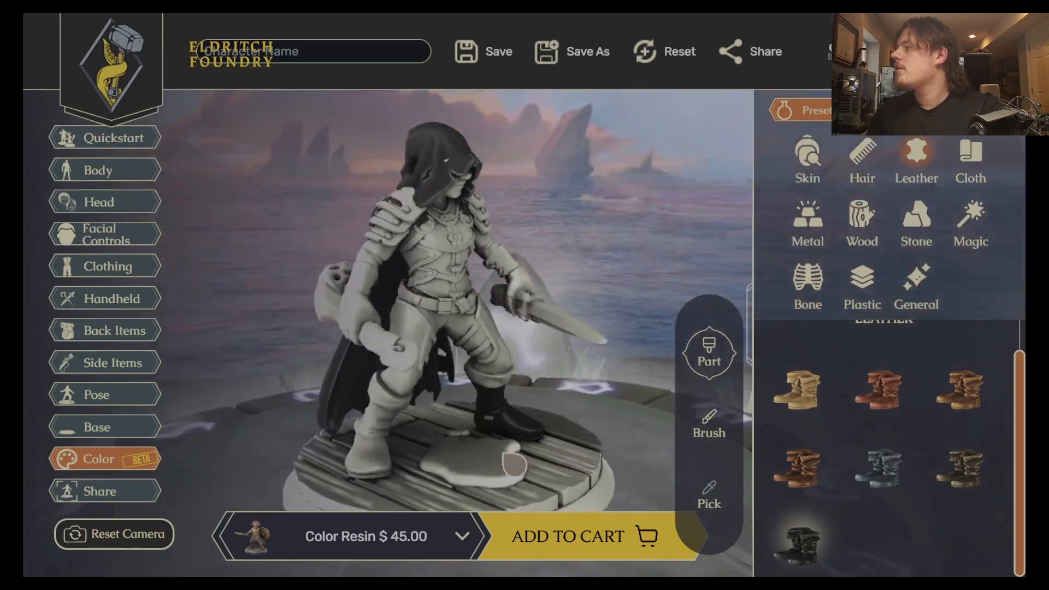
{"action": "left_click_drag", "start_coordinate": [590, 399], "coordinate": [449, 411]}
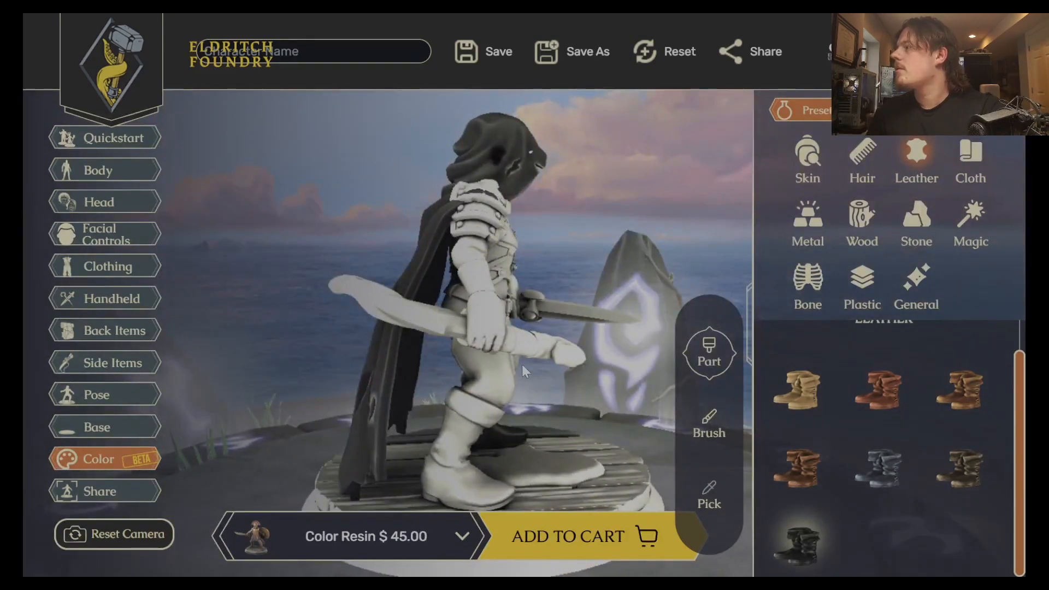
{"action": "left_click", "coordinate": [702, 363]}
{"action": "left_click_drag", "start_coordinate": [633, 387], "coordinate": [488, 418]}
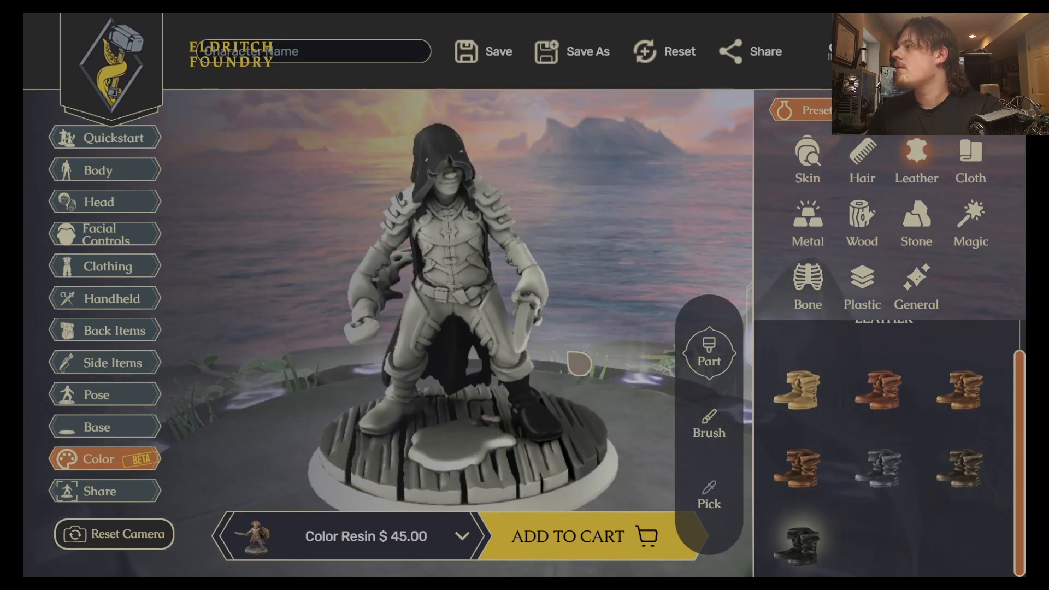
Switch to whole-object coloring and apply the dark brown Leather preset to the shoulder guard and chest armor
{"action": "scroll", "coordinate": [578, 365], "scroll_direction": "up", "scroll_amount": 4}
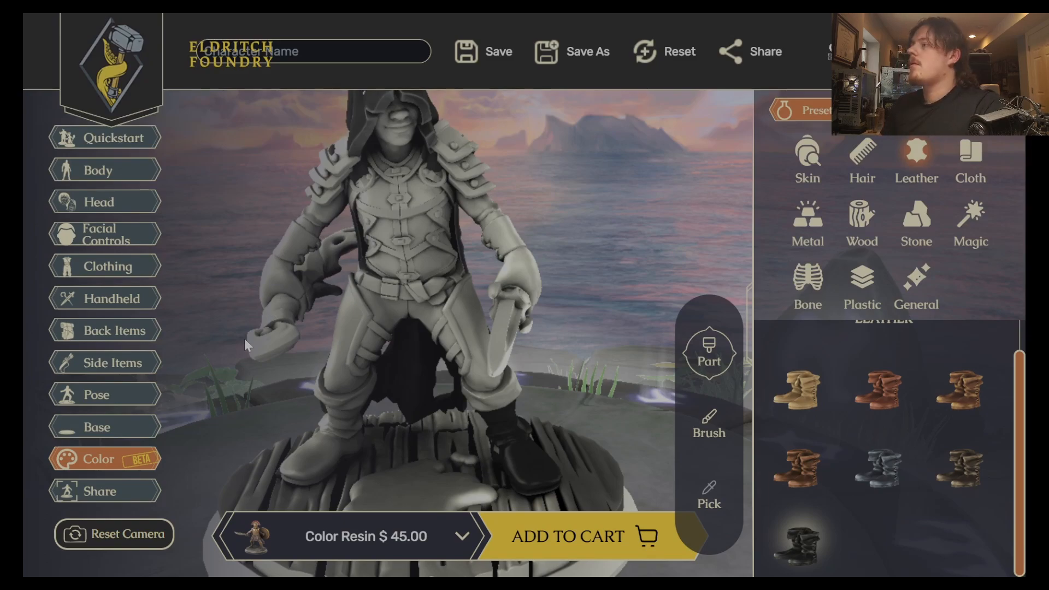
{"action": "scroll", "coordinate": [546, 338], "scroll_direction": "down", "scroll_amount": 2}
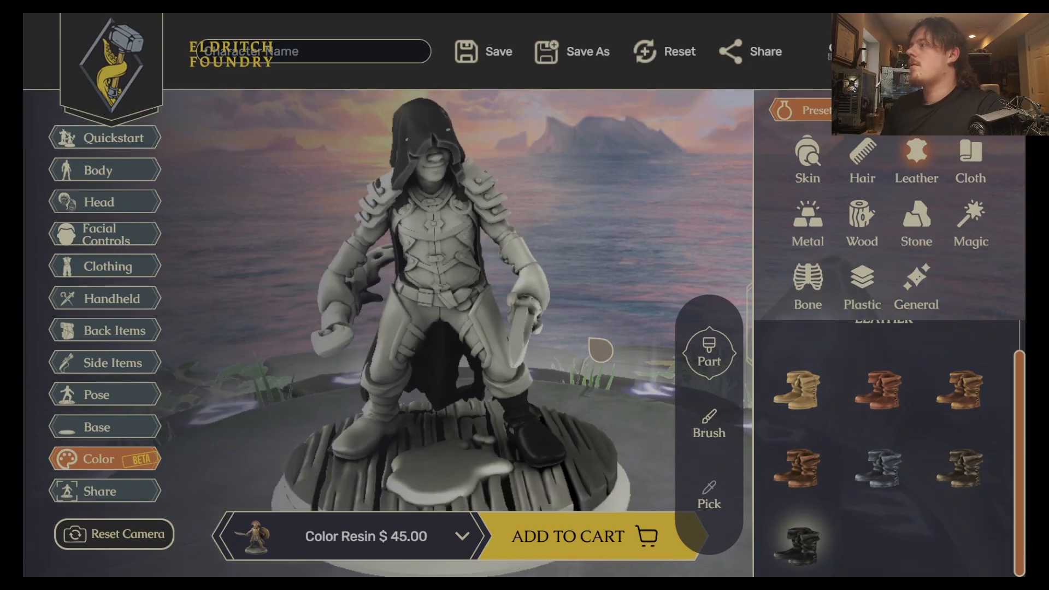
{"action": "left_click_drag", "start_coordinate": [589, 338], "coordinate": [608, 345]}
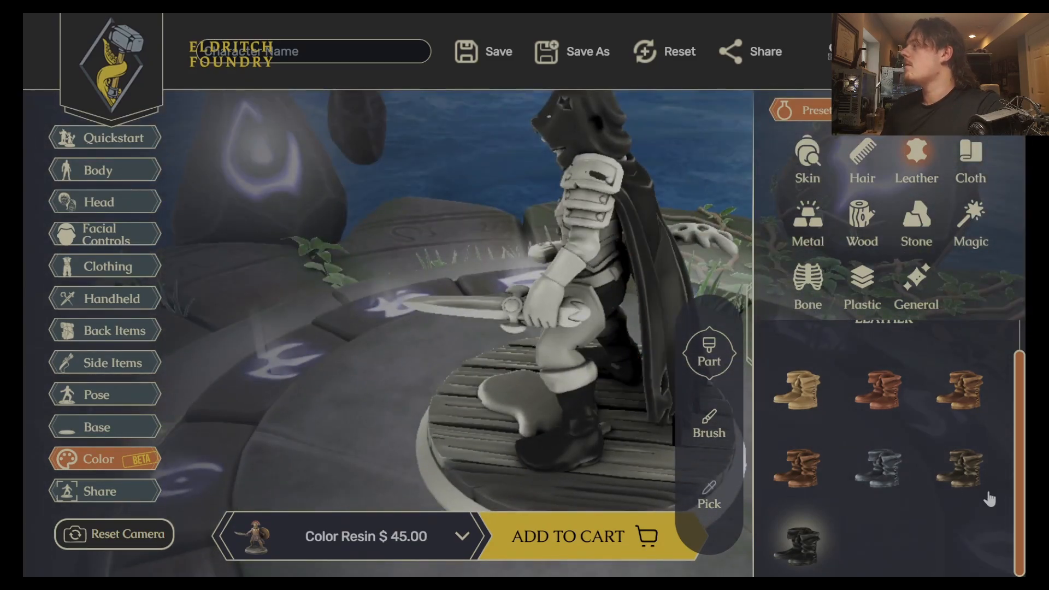
{"action": "left_click", "coordinate": [968, 470]}
{"action": "left_click", "coordinate": [668, 366]}
{"action": "mouse_move", "coordinate": [693, 363]}
{"action": "left_click", "coordinate": [658, 351]}
{"action": "left_click", "coordinate": [611, 198]}
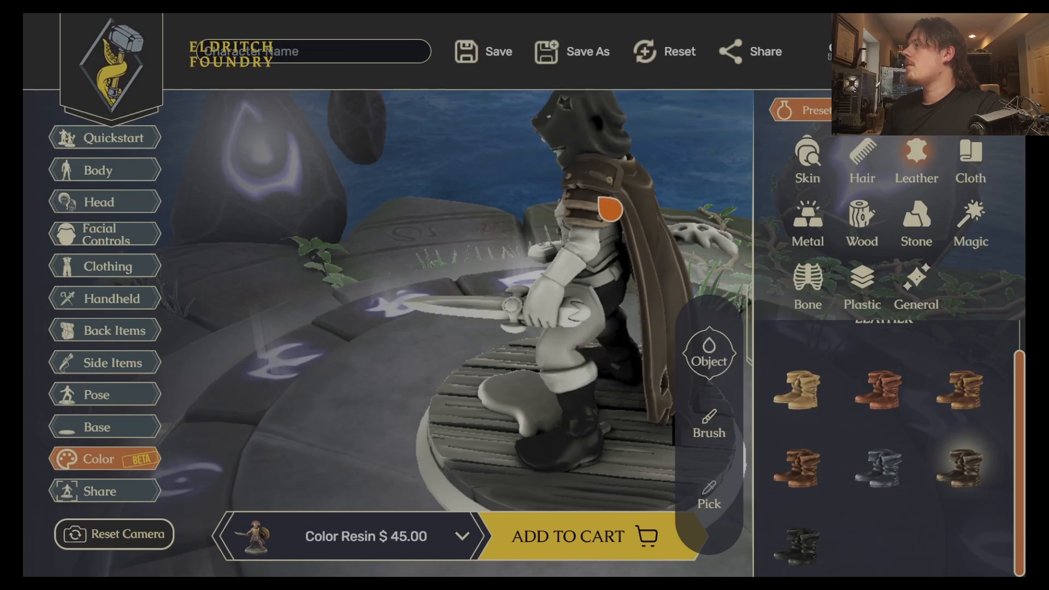
{"action": "left_click", "coordinate": [622, 261]}
{"action": "left_click", "coordinate": [571, 266]}
Restore the cape to the black Cloth preset and color the trousers with the reddish-brown Leather preset
{"action": "left_click", "coordinate": [962, 168]}
{"action": "left_click", "coordinate": [881, 549]}
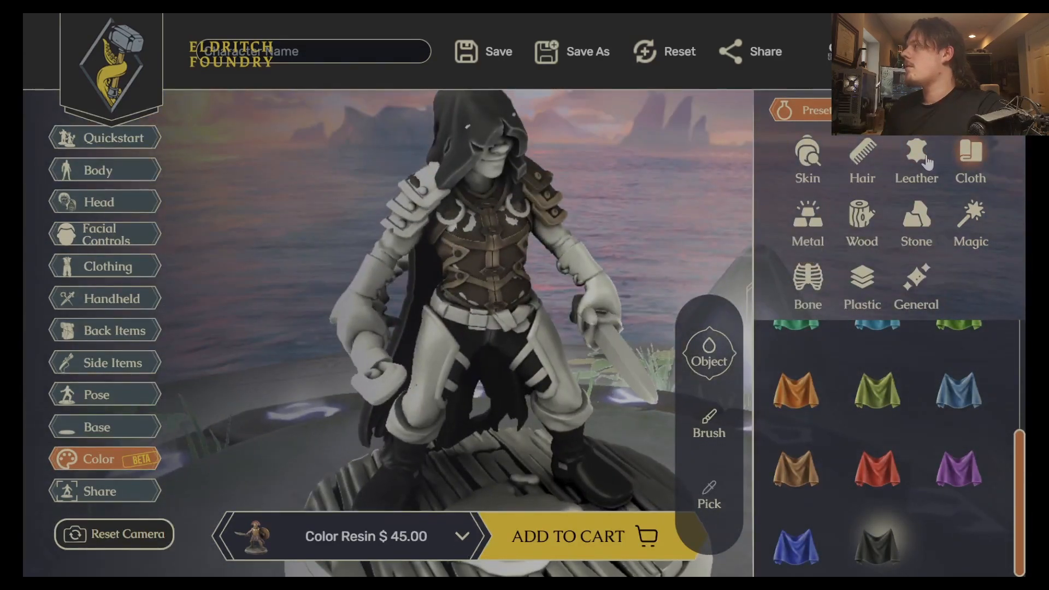
{"action": "left_click", "coordinate": [926, 161]}
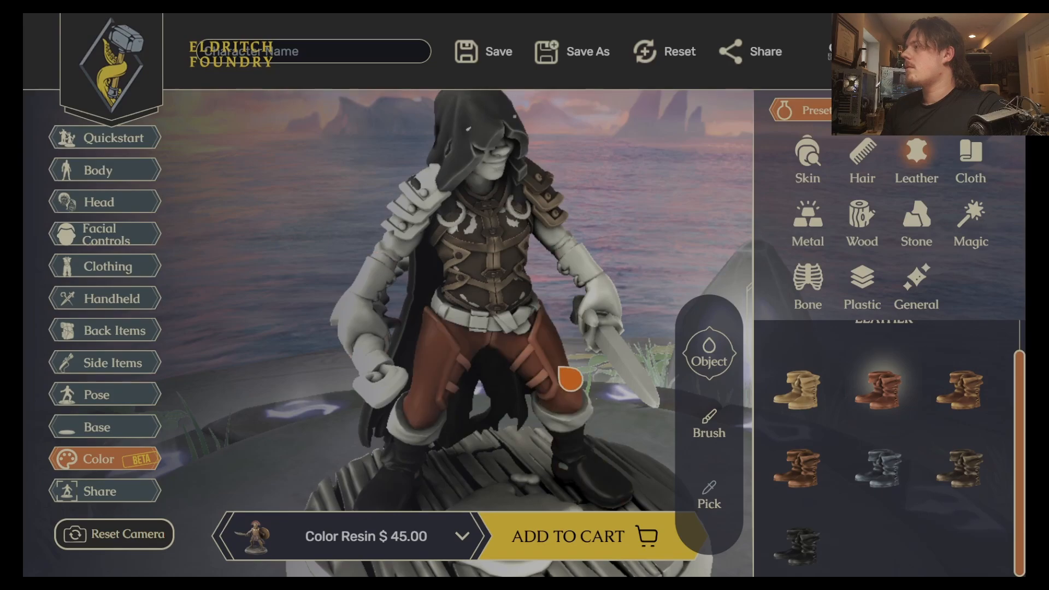
{"action": "left_click", "coordinate": [720, 365]}
{"action": "left_click", "coordinate": [650, 362]}
{"action": "left_click", "coordinate": [573, 378]}
{"action": "right_click_drag", "start_coordinate": [686, 182], "coordinate": [577, 238]}
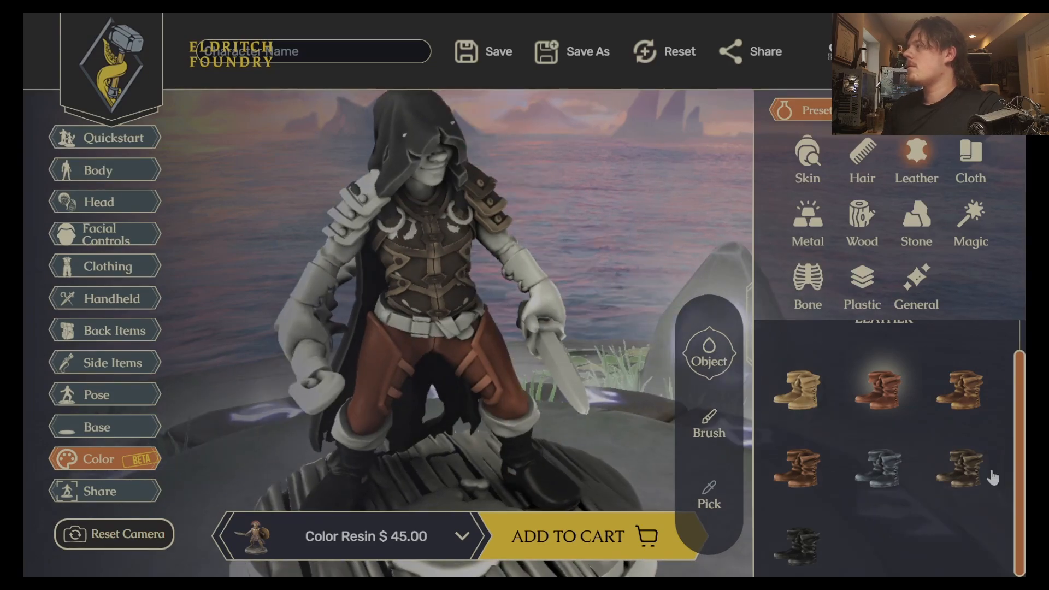
Color the remaining shoulder guard with the dark brown Leather preset, undo the stray application, and inspect the figure from behind
{"action": "left_click", "coordinate": [988, 473]}
{"action": "left_click_drag", "start_coordinate": [312, 212], "coordinate": [572, 238]}
{"action": "left_click", "coordinate": [590, 268]}
{"action": "left_click_drag", "start_coordinate": [292, 272], "coordinate": [454, 350]}
{"action": "left_click_drag", "start_coordinate": [570, 251], "coordinate": [637, 243]}
{"action": "left_click", "coordinate": [558, 249]}
{"action": "scroll", "coordinate": [559, 249], "scroll_direction": "down", "scroll_amount": 3}
{"action": "key", "text": "ctrl+z"}
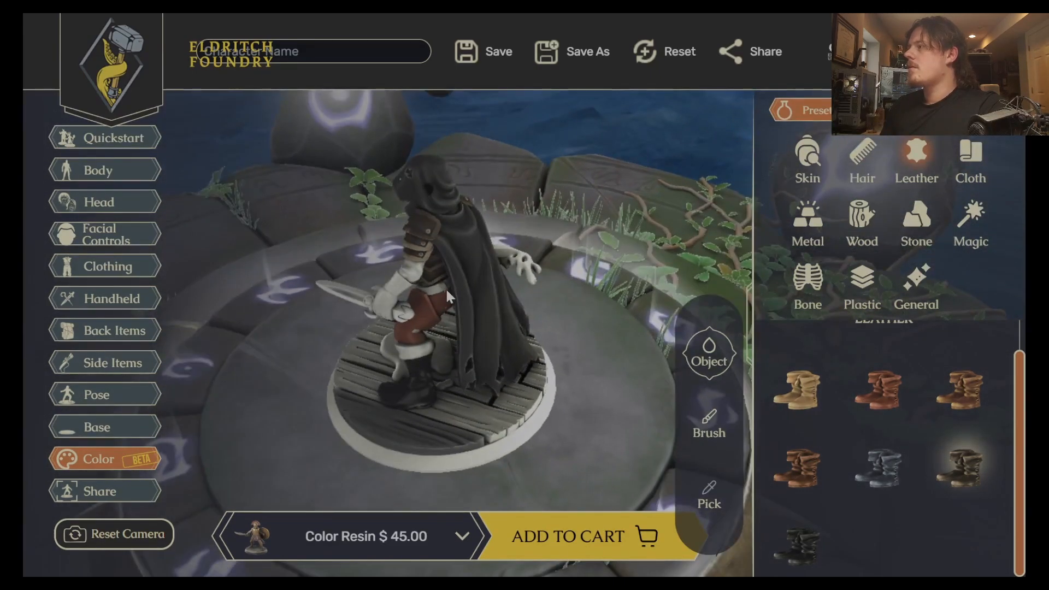
{"action": "scroll", "coordinate": [448, 296], "scroll_direction": "up", "scroll_amount": 5}
{"action": "left_click_drag", "start_coordinate": [587, 303], "coordinate": [431, 259]}
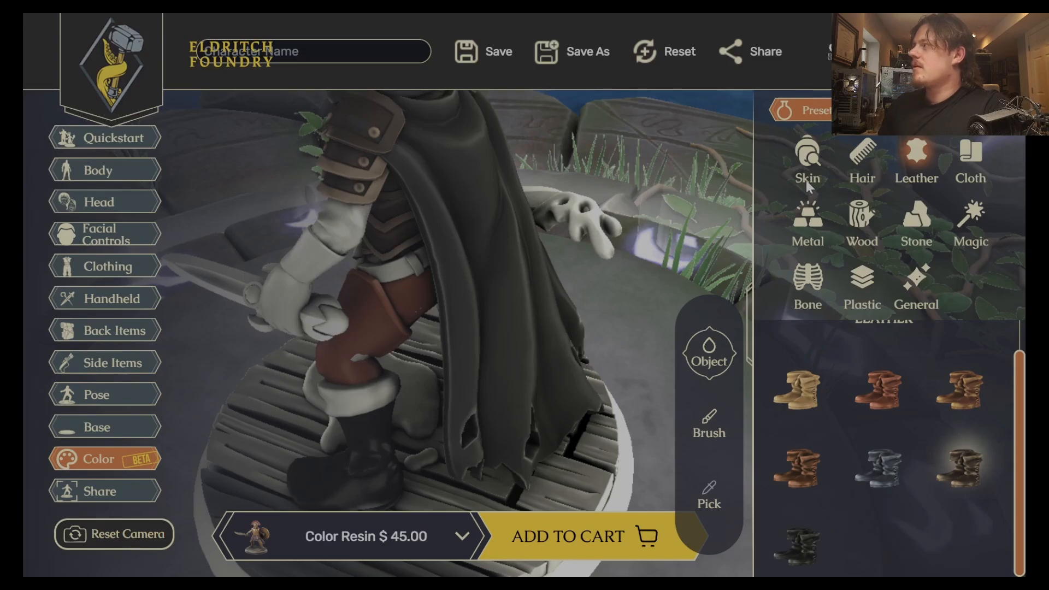
Leave full-screen view, adjust the browser window so the whole creator fits, and return to full screen
{"action": "key", "text": "F11"}
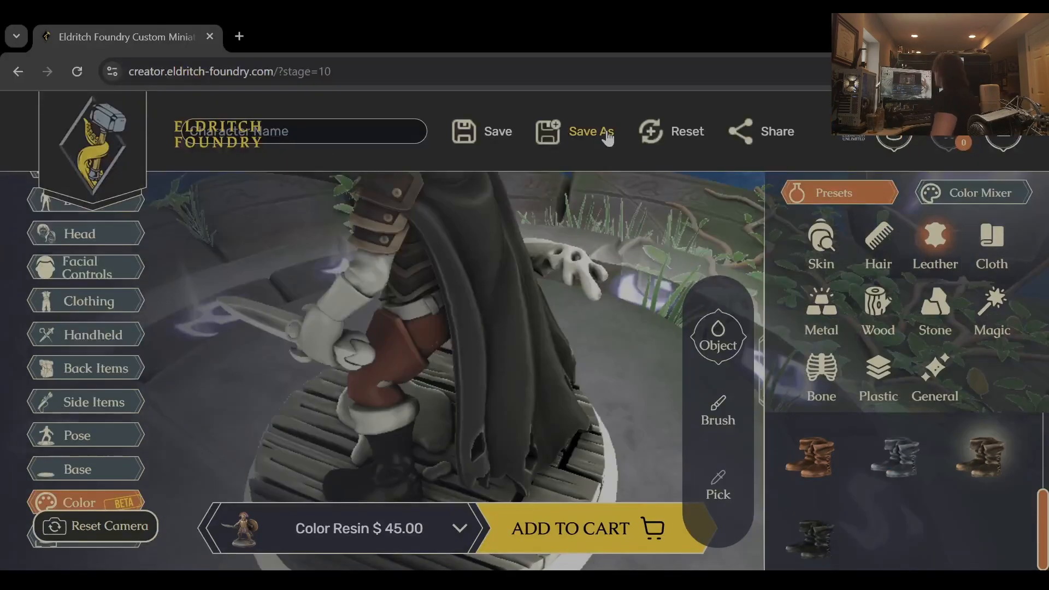
{"action": "left_click_drag", "start_coordinate": [223, 40], "coordinate": [428, 17]}
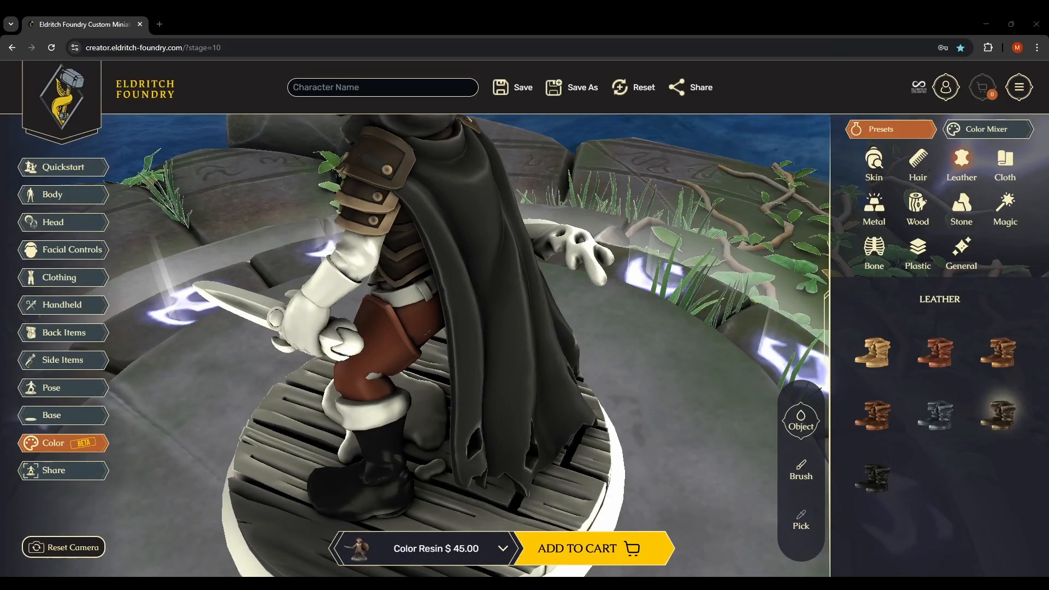
{"action": "key", "text": "F11"}
Color the belt with the medium brown Leather preset and the boot cuffs with the black Leather preset
{"action": "scroll", "coordinate": [575, 230], "scroll_direction": "down", "scroll_amount": 4}
{"action": "left_click_drag", "start_coordinate": [576, 230], "coordinate": [534, 338]}
{"action": "left_click", "coordinate": [964, 301]}
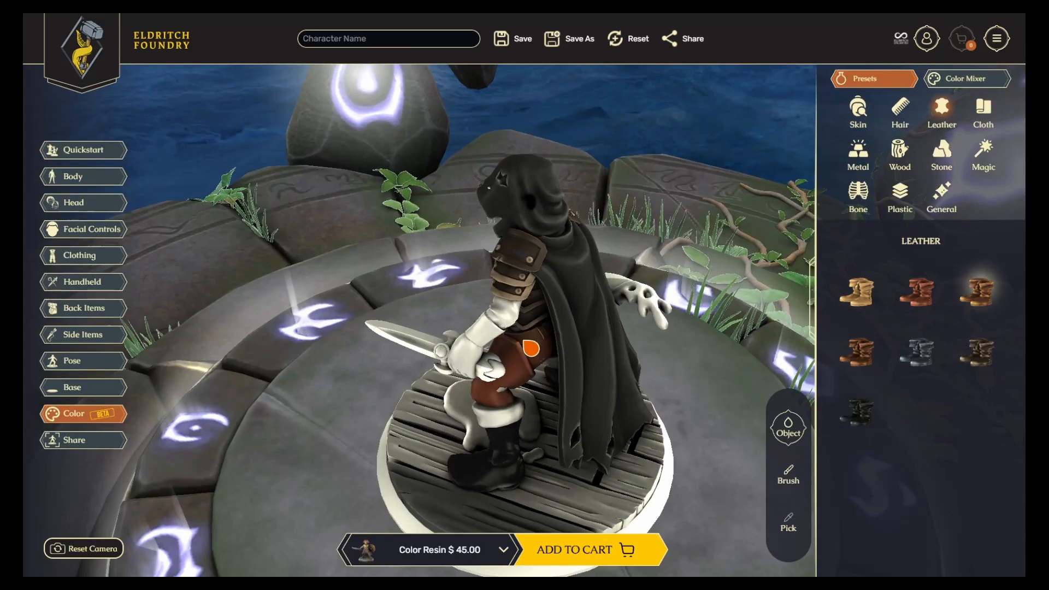
{"action": "left_click", "coordinate": [524, 341]}
{"action": "left_click_drag", "start_coordinate": [629, 298], "coordinate": [776, 126]}
{"action": "left_click", "coordinate": [862, 402]}
{"action": "left_click", "coordinate": [481, 369]}
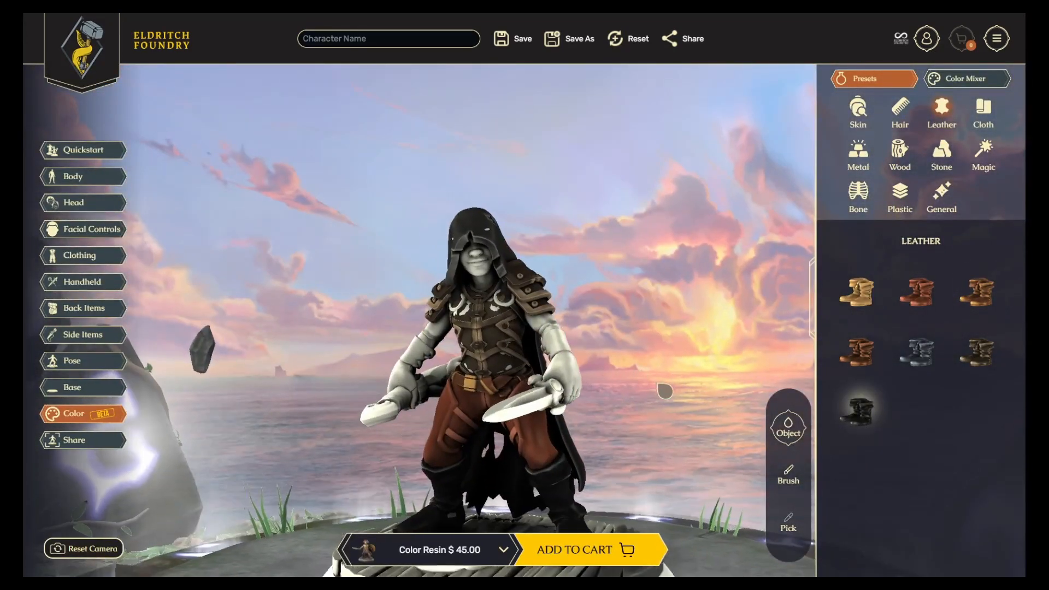
Color the halfling's sleeves with the black Cloth preset
{"action": "left_click_drag", "start_coordinate": [612, 262], "coordinate": [622, 333]}
{"action": "left_click", "coordinate": [983, 112]}
{"action": "left_click", "coordinate": [917, 530]}
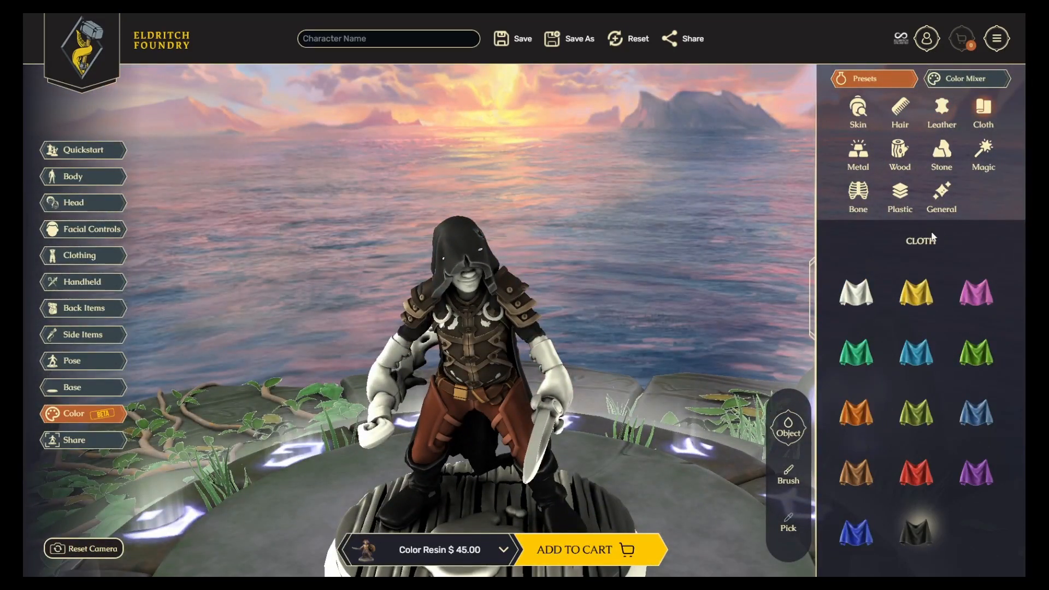
{"action": "left_click", "coordinate": [545, 347]}
{"action": "left_click", "coordinate": [468, 284]}
{"action": "left_click_drag", "start_coordinate": [645, 260], "coordinate": [688, 274]}
Color the gloves with the black Leather preset and the second weapon with dark brown Leather, and switch to part-by-part coloring
{"action": "left_click", "coordinate": [543, 346]}
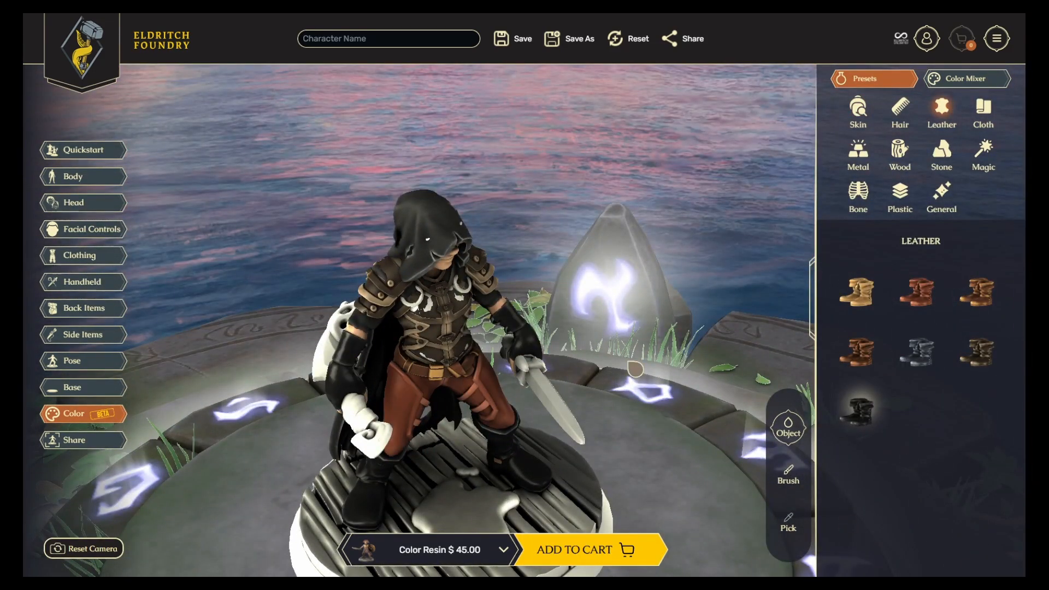
{"action": "left_click_drag", "start_coordinate": [543, 346], "coordinate": [475, 415]}
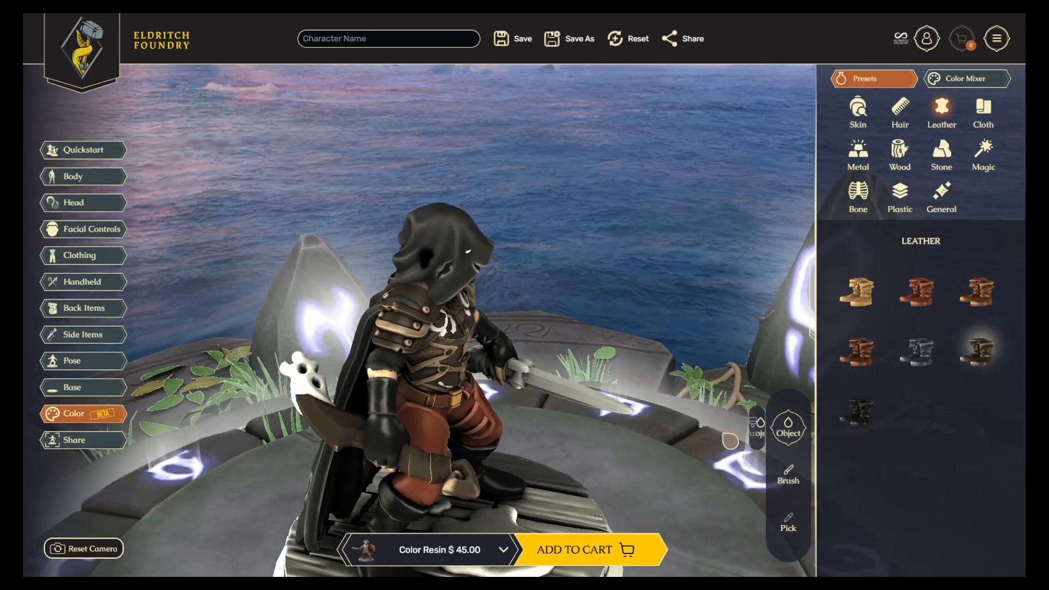
{"action": "left_click", "coordinate": [789, 428]}
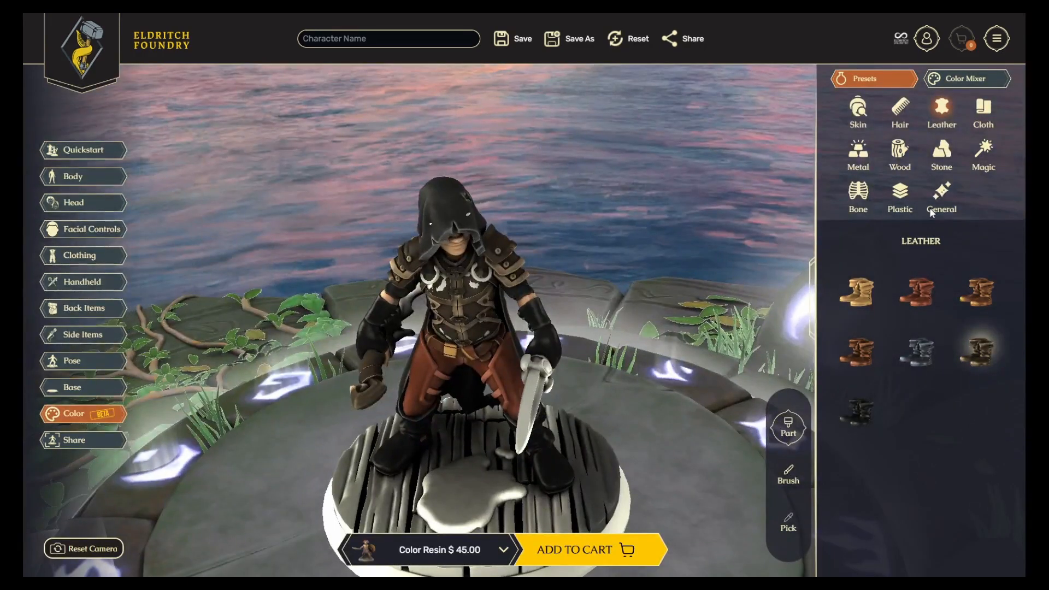
Color the blood puddle with the red Metal preset and the base planks with a dark brown Wood preset
{"action": "left_click", "coordinate": [858, 154]}
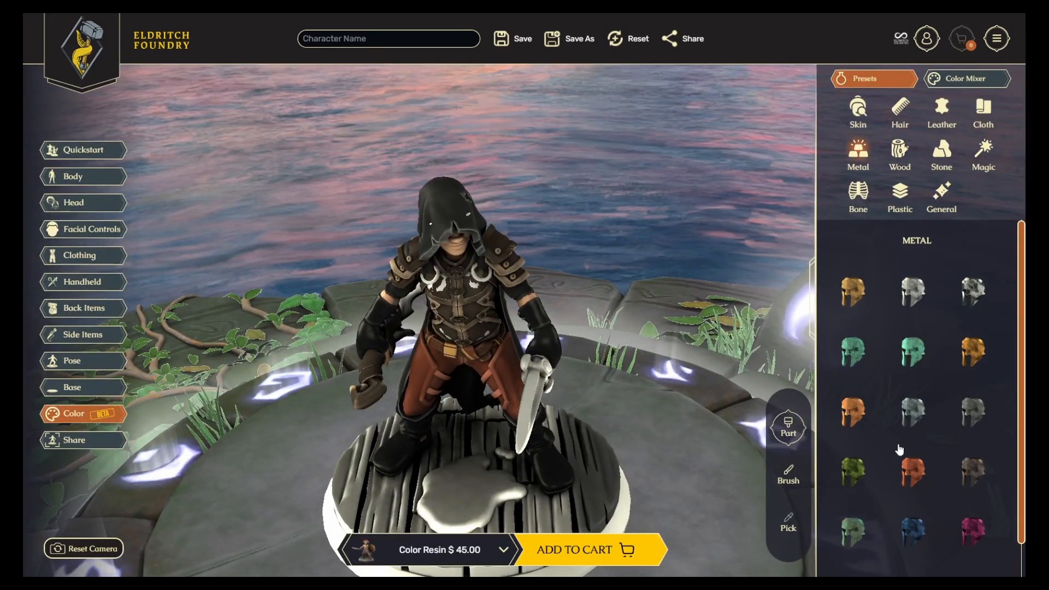
{"action": "scroll", "coordinate": [896, 445], "scroll_direction": "down", "scroll_amount": 1}
{"action": "left_click", "coordinate": [908, 560]}
{"action": "left_click", "coordinate": [900, 154]}
{"action": "left_click", "coordinate": [911, 416]}
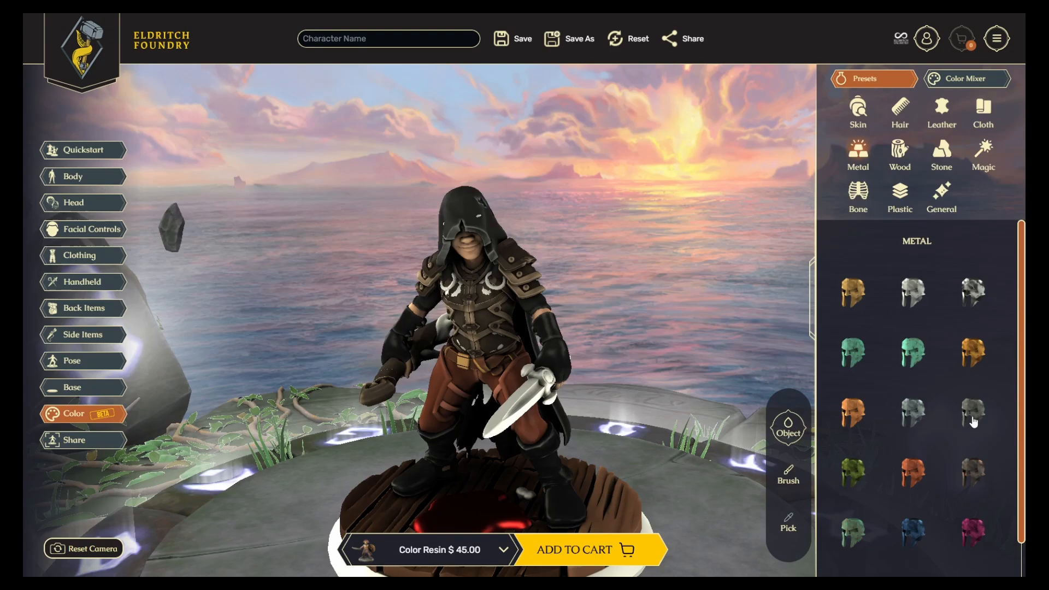
Try the dark brownish-grey Metal preset on the chest armor as a whole object
{"action": "left_click", "coordinate": [974, 470]}
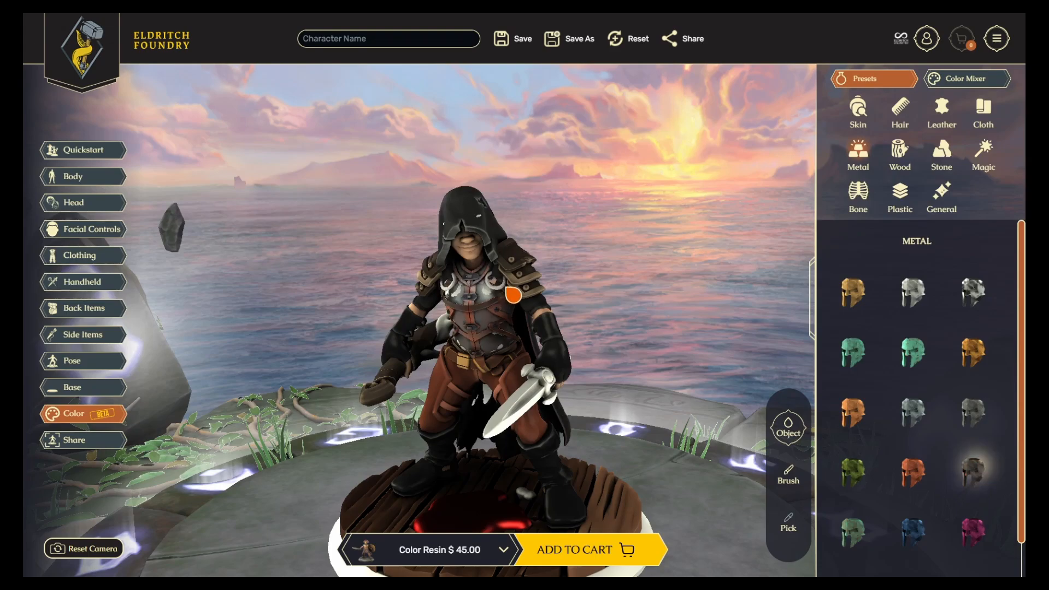
{"action": "left_click", "coordinate": [508, 291]}
{"action": "left_click_drag", "start_coordinate": [677, 246], "coordinate": [508, 328]}
Switch to part-by-part coloring and color the left-hand dagger's blade with the dark silver Metal preset
{"action": "left_click", "coordinate": [914, 473]}
{"action": "left_click", "coordinate": [788, 428]}
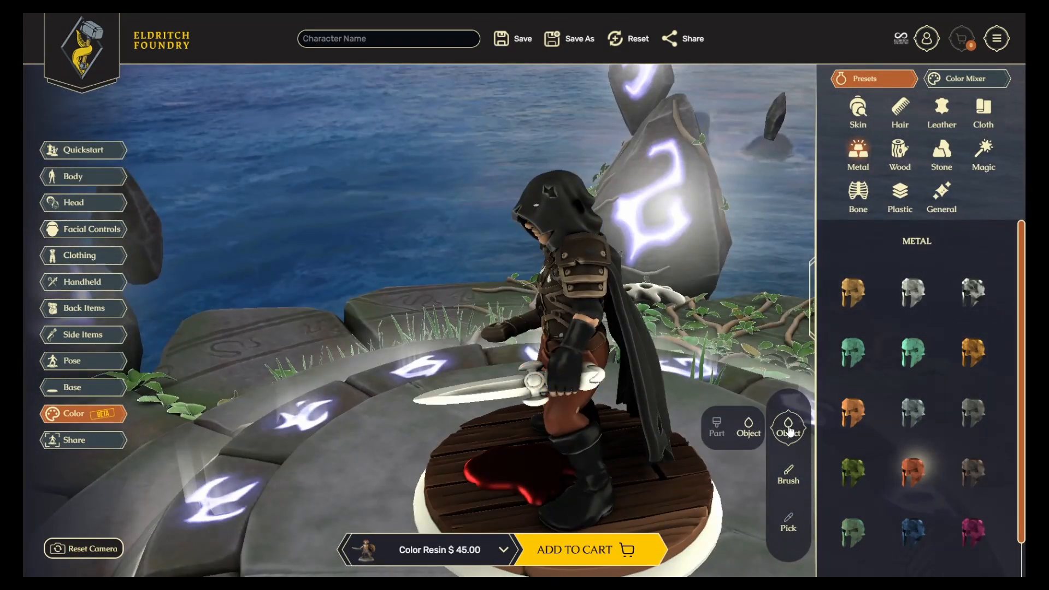
{"action": "left_click", "coordinate": [716, 428]}
{"action": "left_click", "coordinate": [973, 291]}
{"action": "left_click", "coordinate": [478, 392]}
{"action": "left_click", "coordinate": [537, 401]}
{"action": "left_click", "coordinate": [584, 381]}
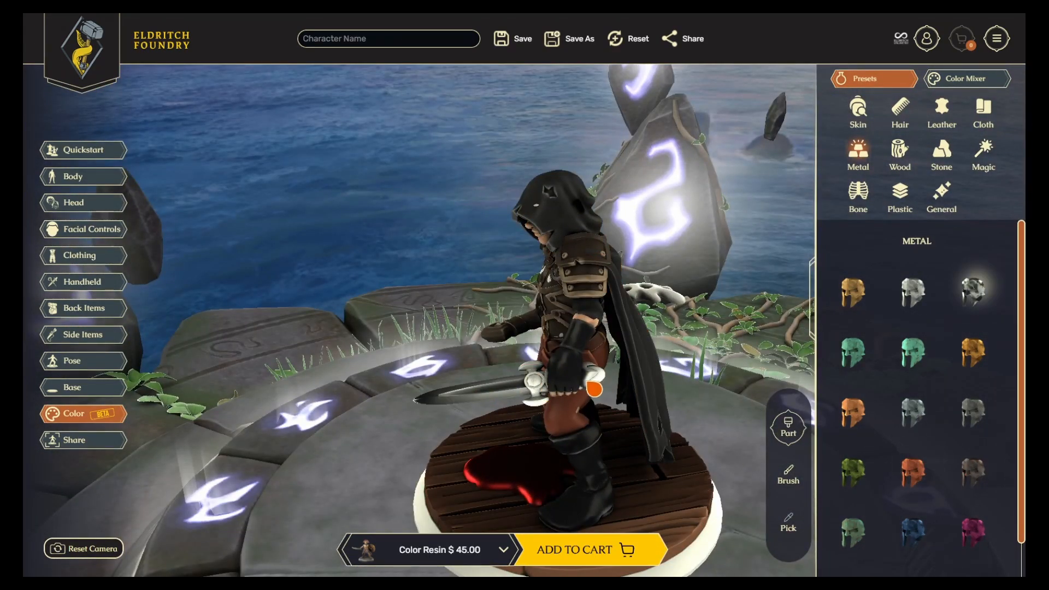
Color the left-hand dagger's crossguard with the gold Metal preset and its center and pommel details with red Metal
{"action": "left_click", "coordinate": [974, 351]}
{"action": "left_click", "coordinate": [538, 403]}
{"action": "scroll", "coordinate": [918, 525], "scroll_direction": "down", "scroll_amount": 1}
{"action": "left_click", "coordinate": [914, 553]}
{"action": "left_click", "coordinate": [536, 384]}
{"action": "left_click", "coordinate": [601, 382]}
{"action": "left_click_drag", "start_coordinate": [606, 377], "coordinate": [372, 377]}
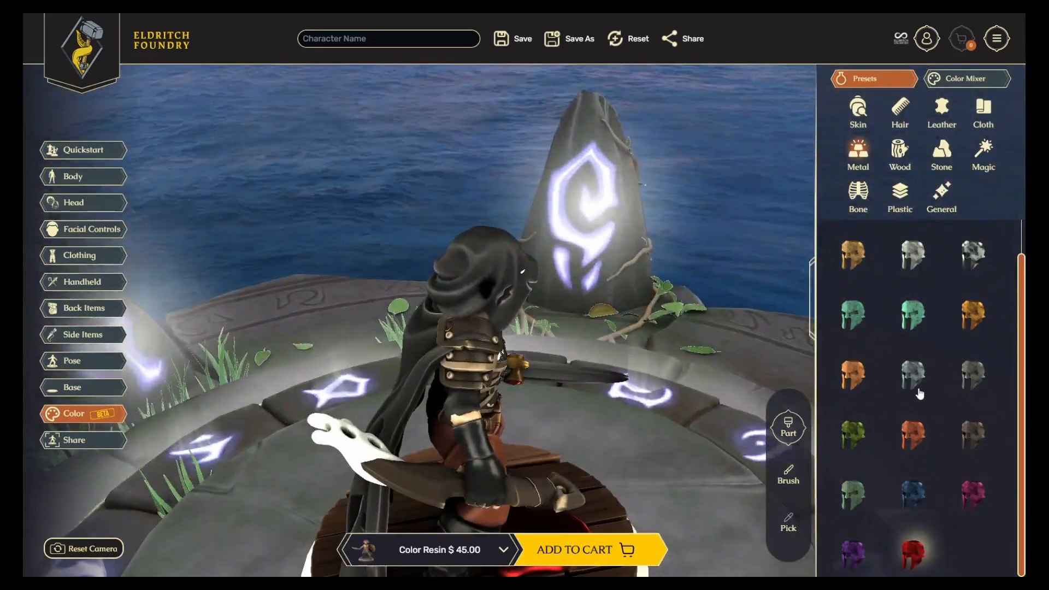
Color the second weapon's long section with the blue-grey Metal preset and its end fitting with the dark brownish-grey Metal preset
{"action": "left_click", "coordinate": [920, 389]}
{"action": "left_click", "coordinate": [426, 493]}
{"action": "left_click", "coordinate": [571, 493]}
{"action": "left_click", "coordinate": [974, 442]}
{"action": "left_click", "coordinate": [560, 504]}
{"action": "left_click_drag", "start_coordinate": [694, 450], "coordinate": [590, 461]}
{"action": "scroll", "coordinate": [590, 462], "scroll_direction": "down", "scroll_amount": 3}
Color the second weapon's pierced white end with the green Magic preset and a neighboring detail with the dark grey Metal preset
{"action": "left_click", "coordinate": [984, 154]}
{"action": "left_click", "coordinate": [975, 352]}
{"action": "left_click", "coordinate": [372, 317]}
{"action": "left_click_drag", "start_coordinate": [552, 328], "coordinate": [470, 383]}
{"action": "left_click", "coordinate": [633, 328]}
{"action": "left_click", "coordinate": [858, 153]}
{"action": "left_click", "coordinate": [967, 418]}
{"action": "left_click", "coordinate": [634, 344]}
{"action": "mouse_move", "coordinate": [749, 434]}
Color the rim of the wooden base with a dark General preset
{"action": "left_click_drag", "start_coordinate": [639, 383], "coordinate": [790, 352]}
{"action": "left_click", "coordinate": [941, 197]}
{"action": "left_click", "coordinate": [856, 471]}
{"action": "left_click", "coordinate": [583, 490]}
{"action": "left_click_drag", "start_coordinate": [623, 491], "coordinate": [483, 317]}
Color the remaining small details on the hood with the black Cloth preset and view the whole figure
{"action": "left_click", "coordinate": [948, 112]}
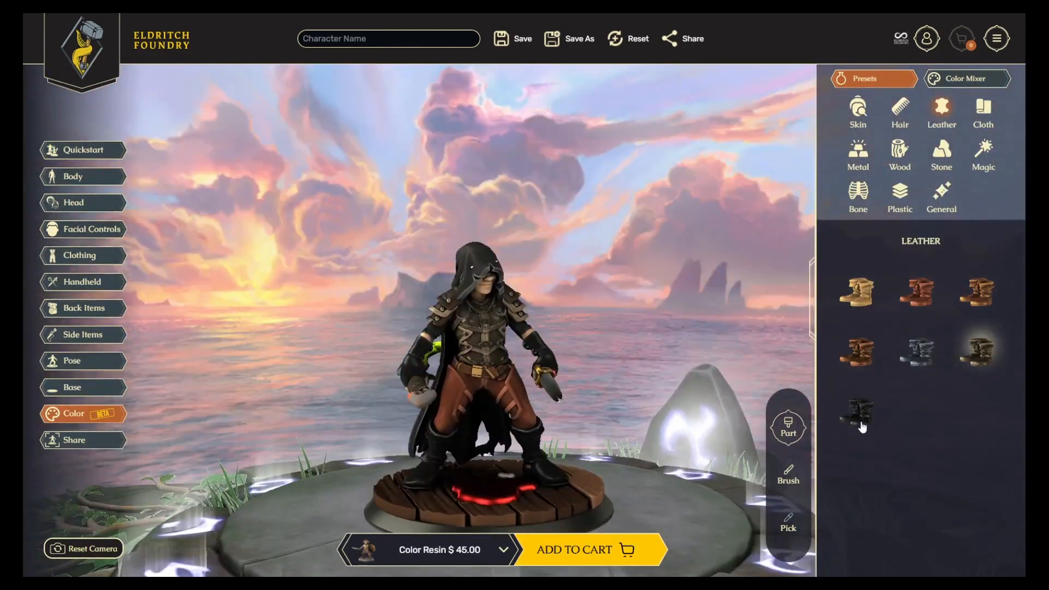
{"action": "left_click", "coordinate": [984, 109]}
{"action": "left_click", "coordinate": [929, 536]}
{"action": "left_click", "coordinate": [473, 267]}
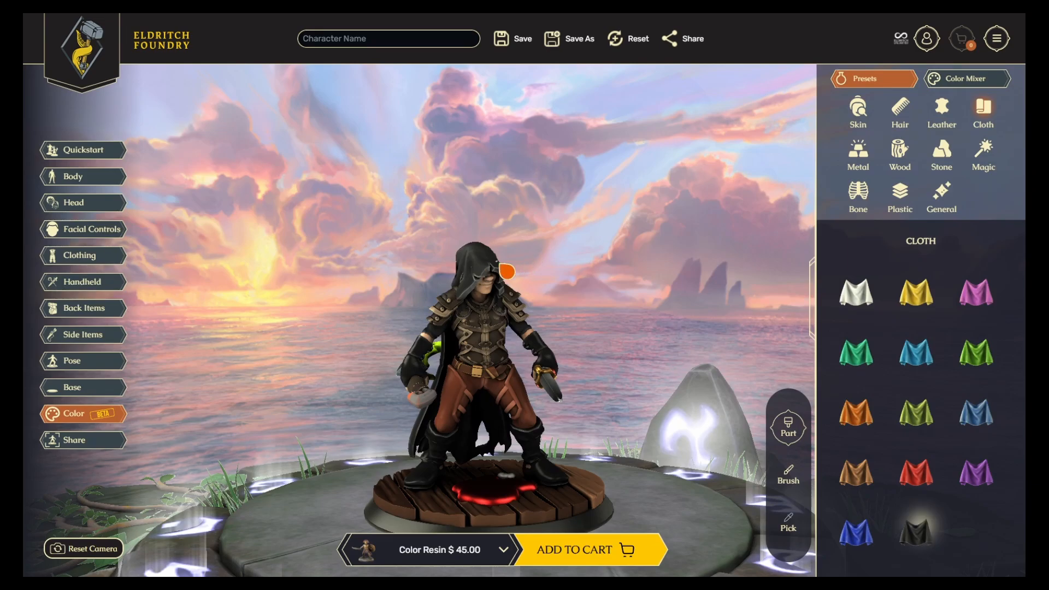
{"action": "left_click", "coordinate": [497, 262]}
{"action": "left_click_drag", "start_coordinate": [496, 262], "coordinate": [602, 238]}
{"action": "scroll", "coordinate": [641, 257], "scroll_direction": "down", "scroll_amount": 3}
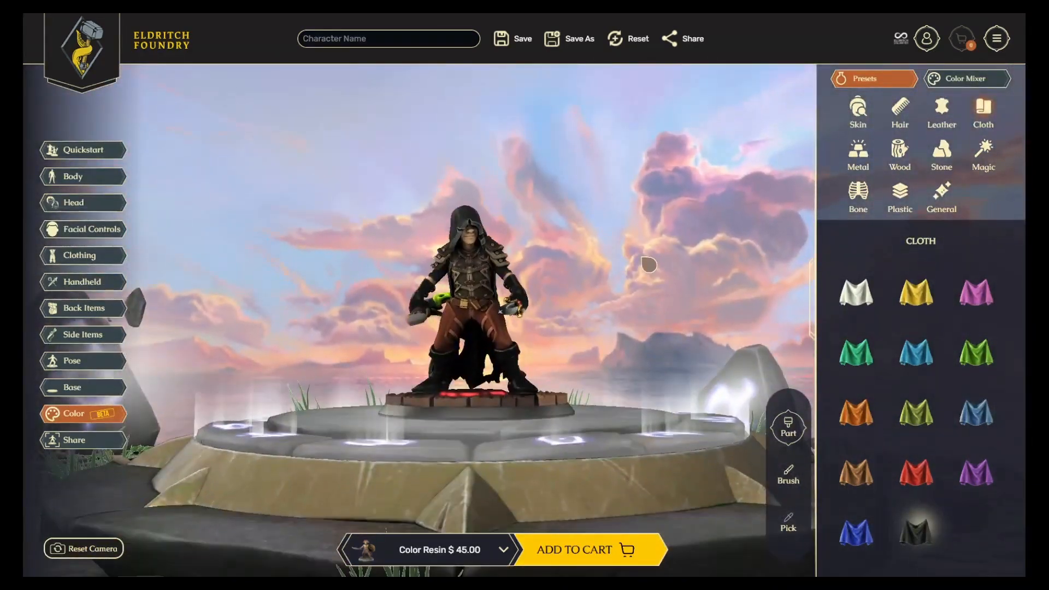